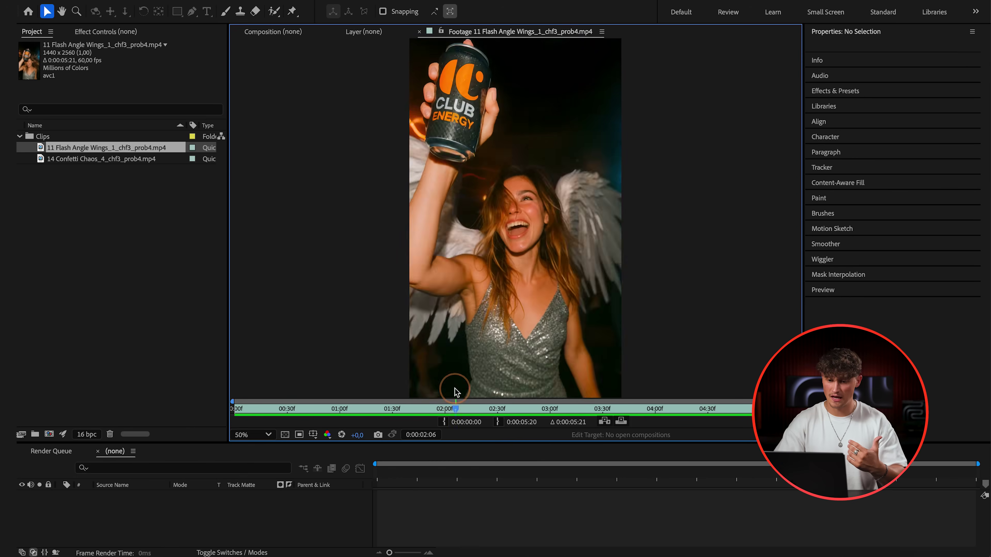
Preview the wings and confetti clips, then make a composition from the Flash Angle Wings footage
click(297, 408)
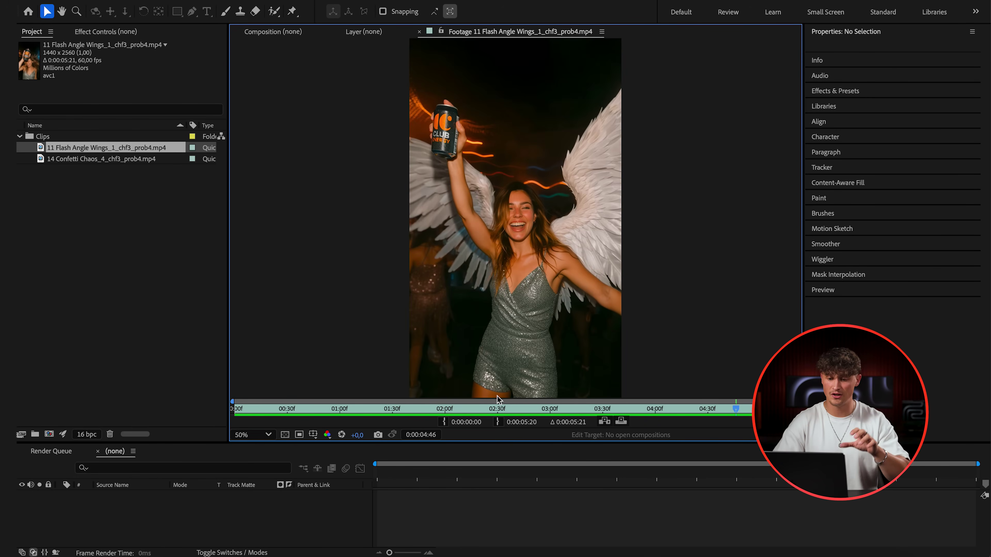
click(257, 409)
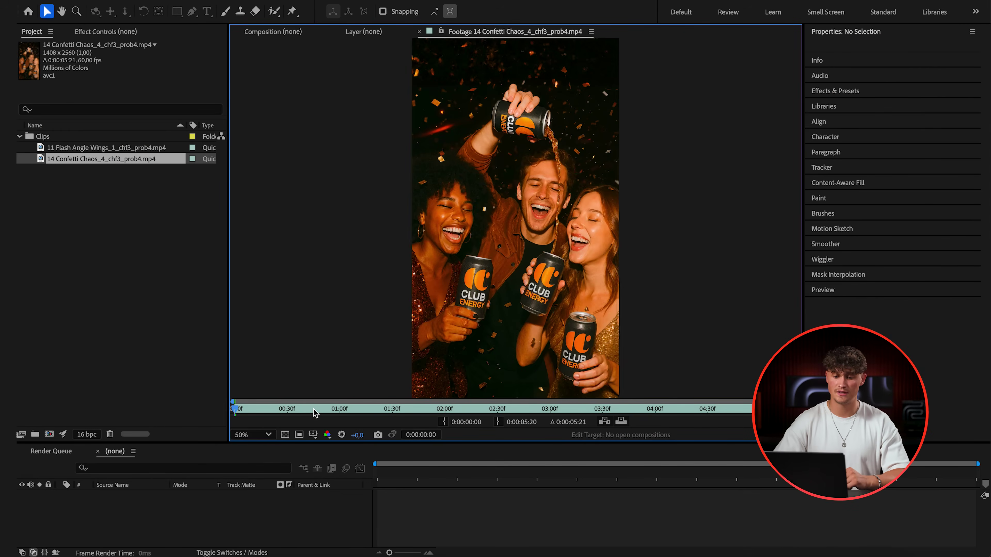
key(space)
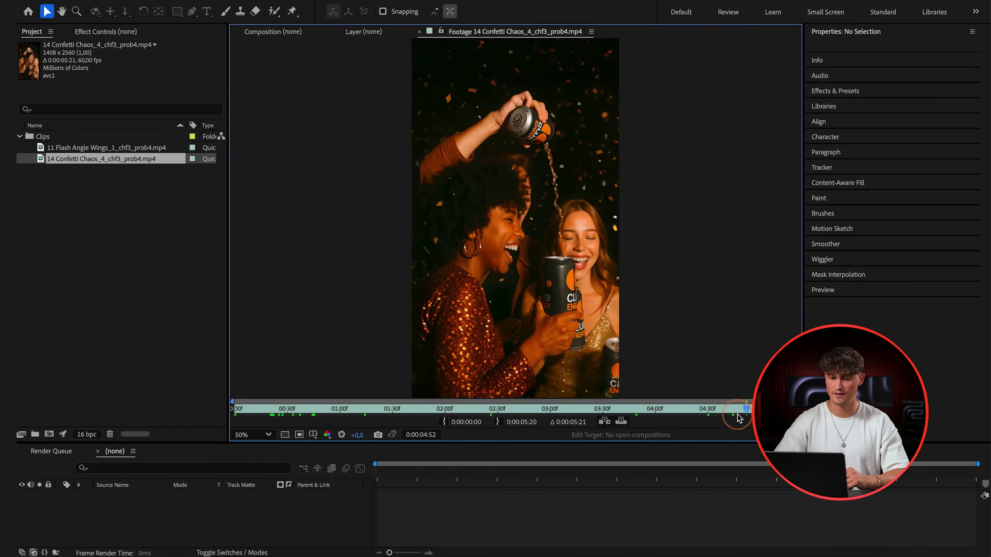
key(space)
click(113, 148)
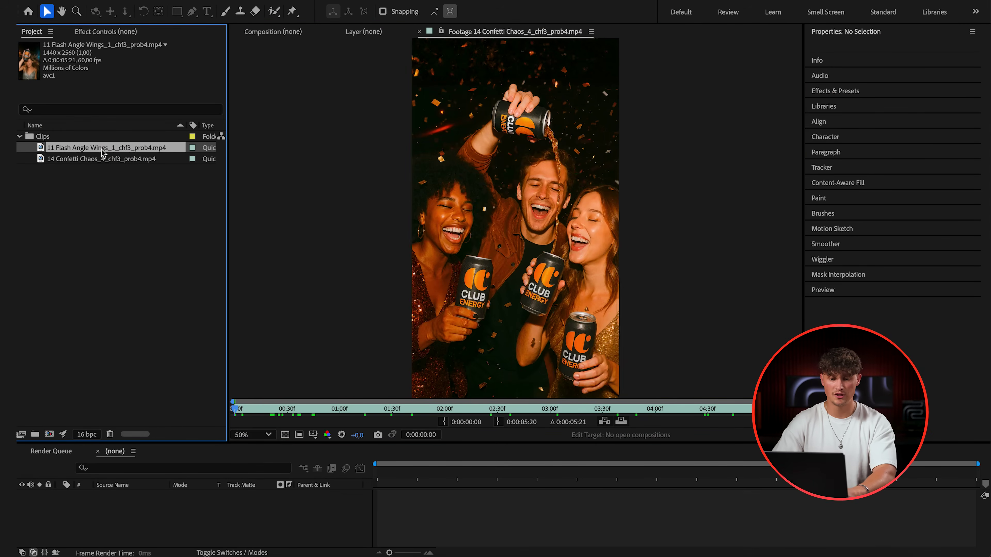
drag(262, 519, 263, 521)
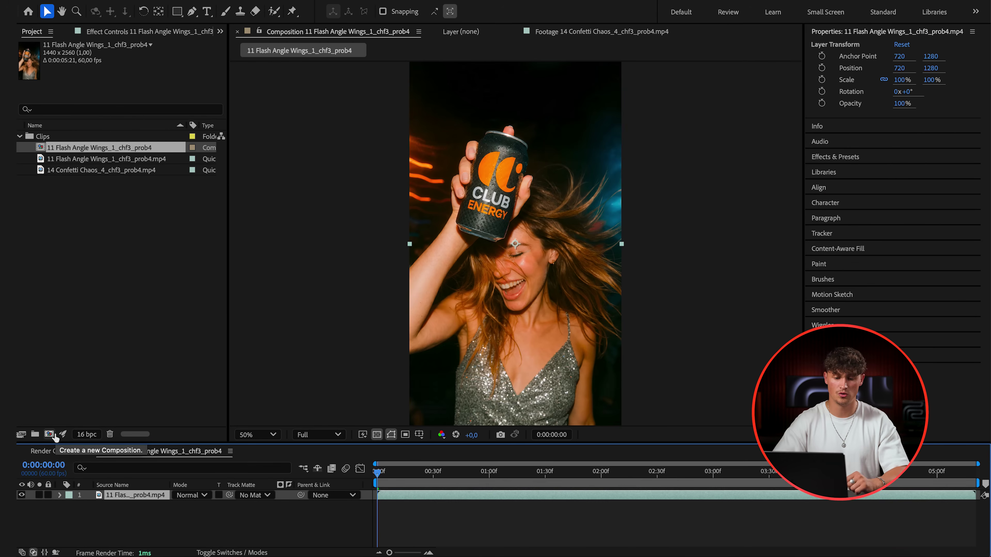
Rename the wings composition to 01 and time-reverse its clip layer
key(Return)
text(01)
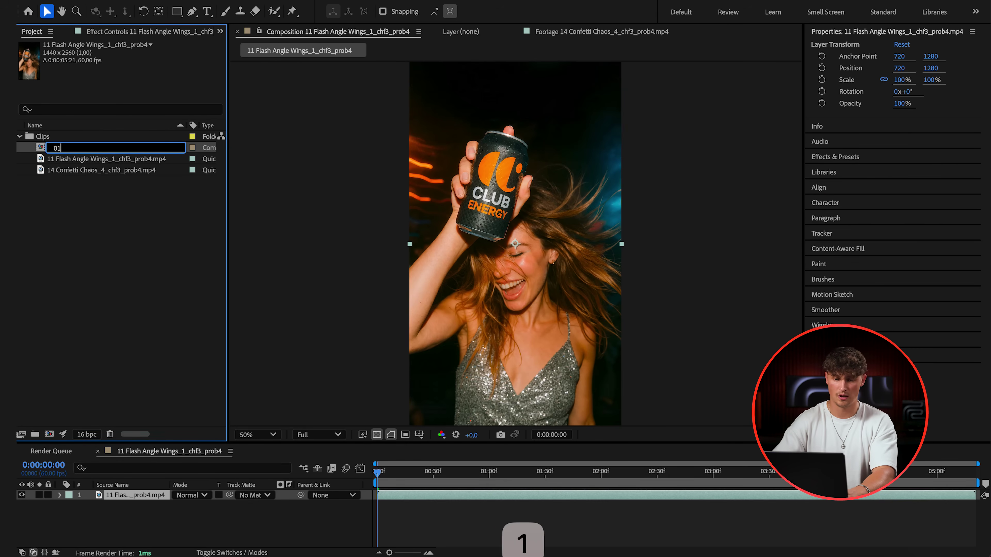
key(Return)
right_click(152, 499)
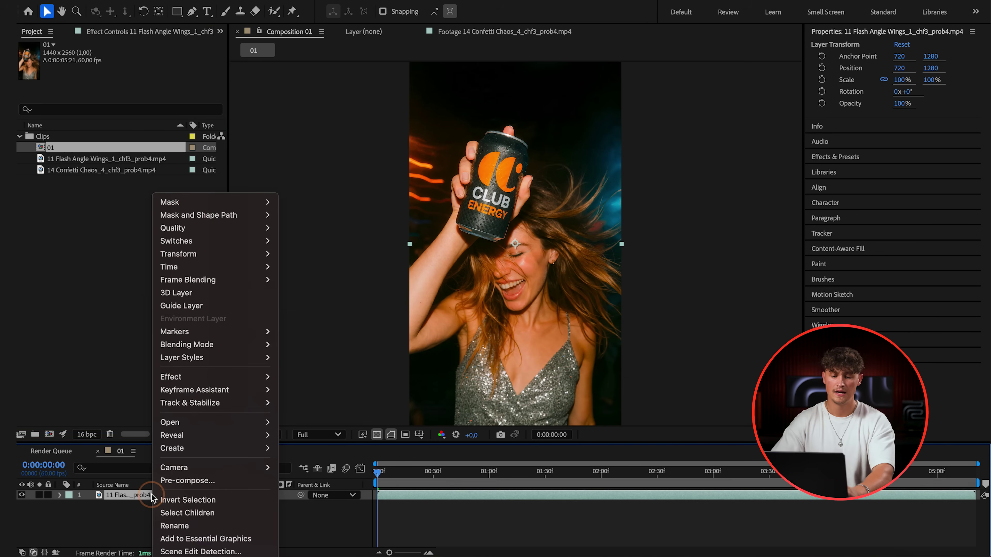
mouse_move(187, 267)
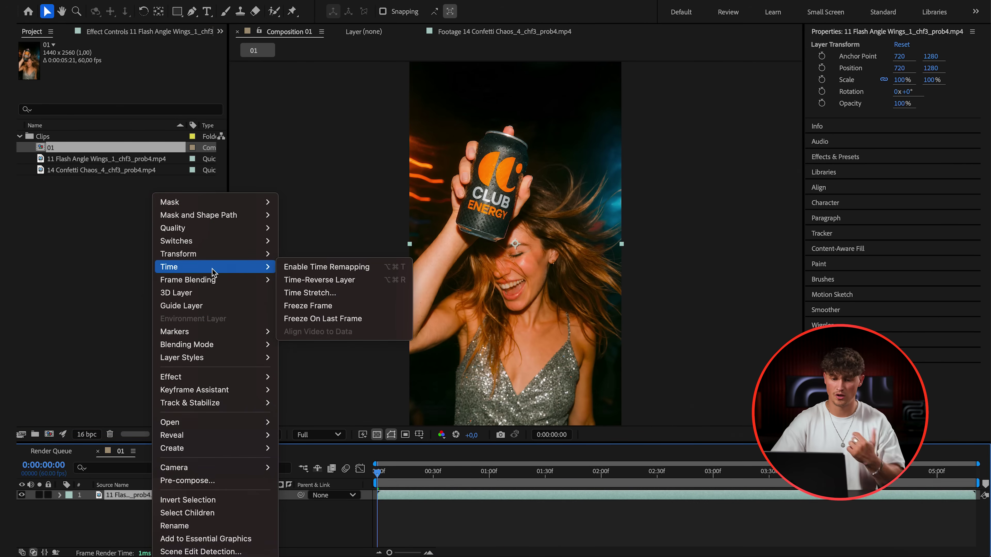
click(305, 273)
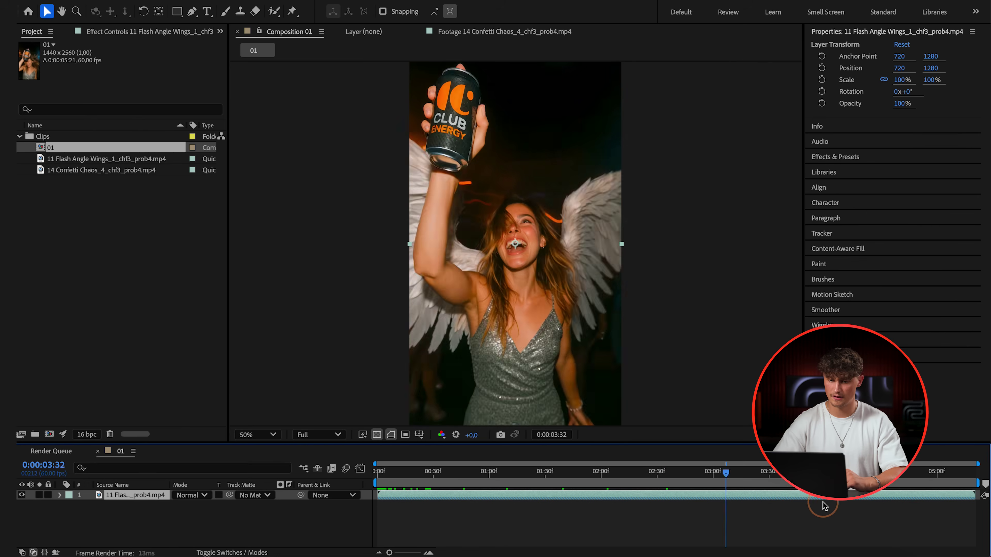
click(917, 488)
Preview the reversed clip, then nest composition 01 into a new composition 02
click(446, 472)
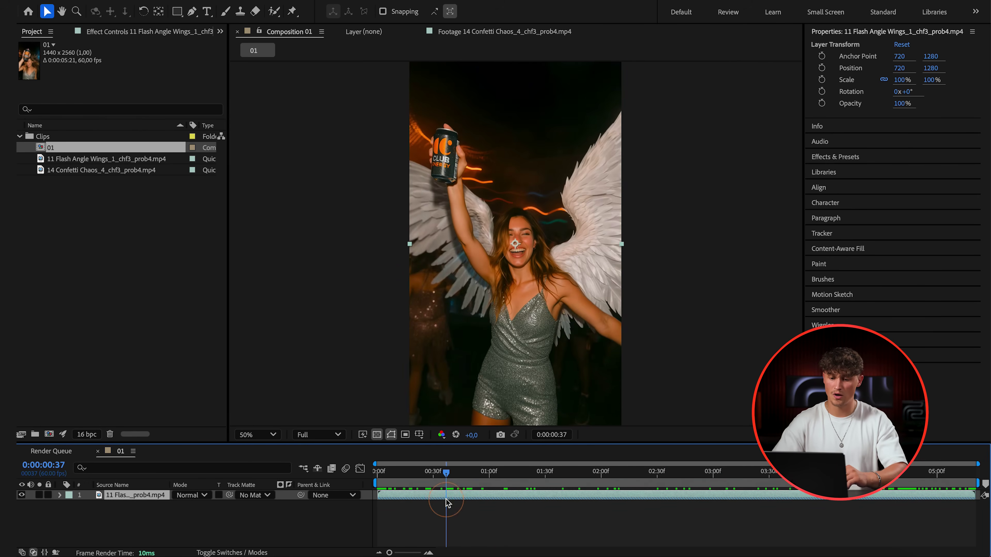
key(space)
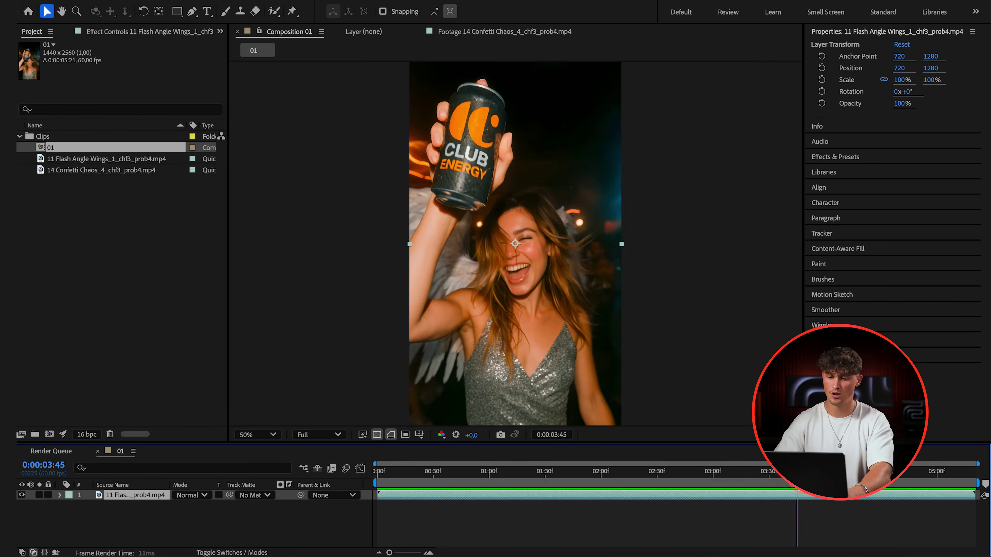
click(884, 489)
click(426, 496)
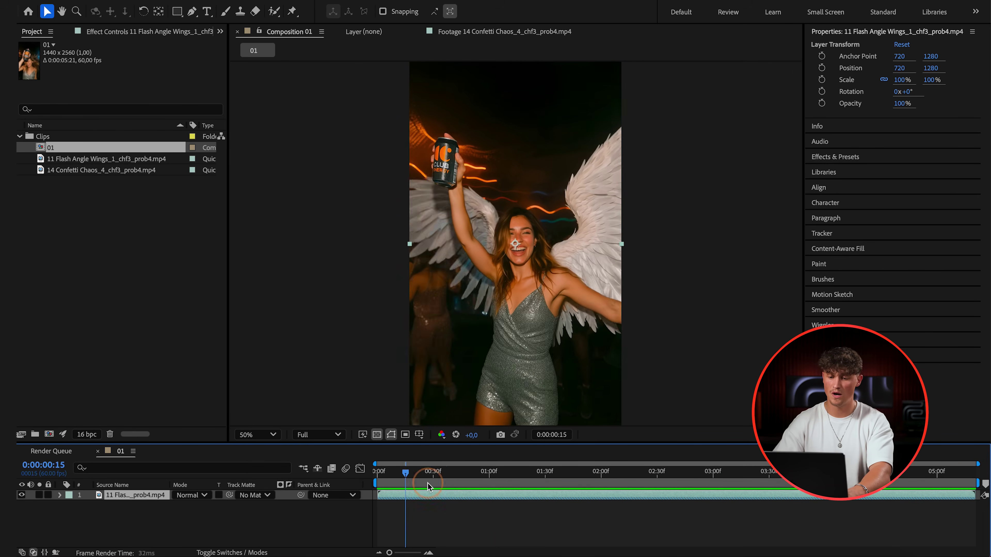
click(949, 497)
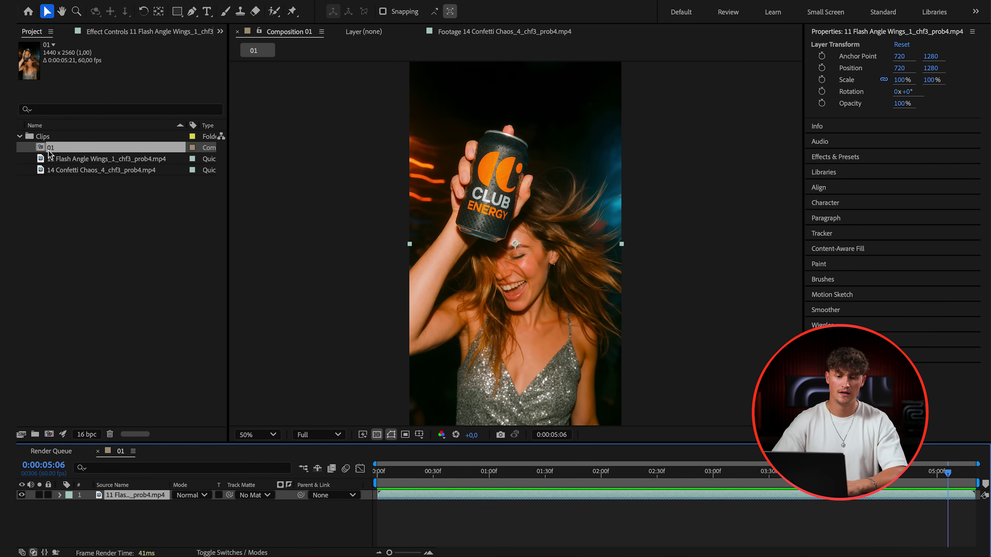
drag(61, 149, 42, 392)
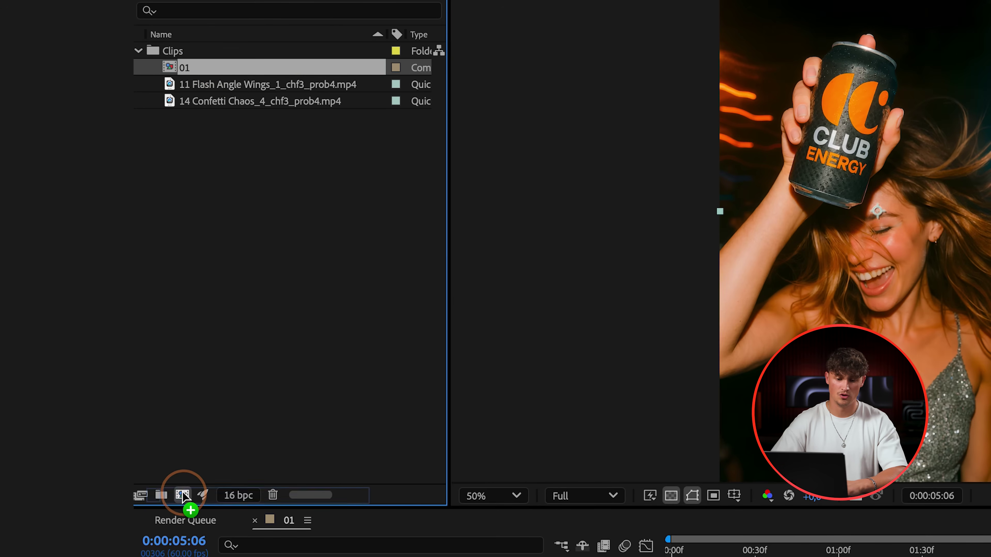
drag(182, 495, 183, 498)
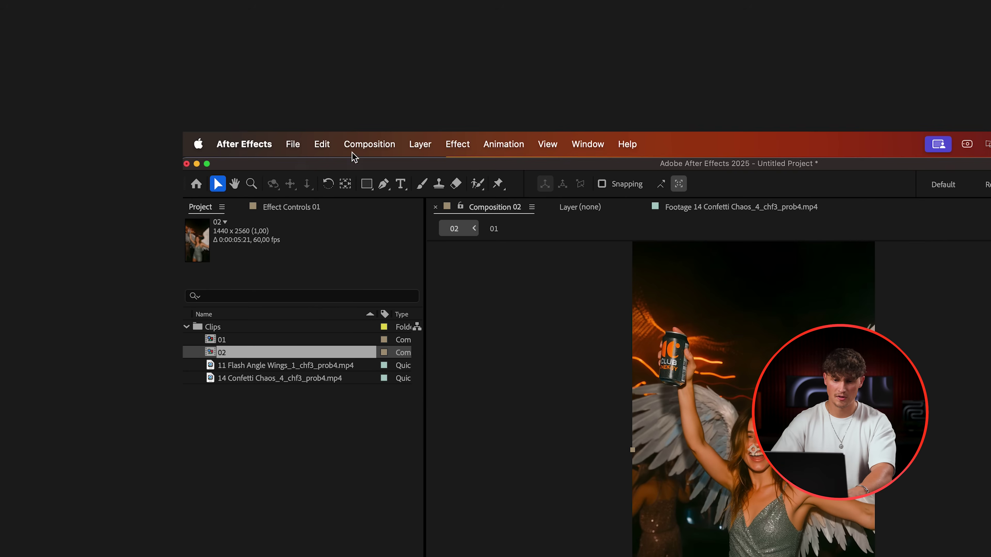
Extend composition 02's duration to 0:00:10:21 and scrub through the longer timeline
click(365, 145)
click(394, 192)
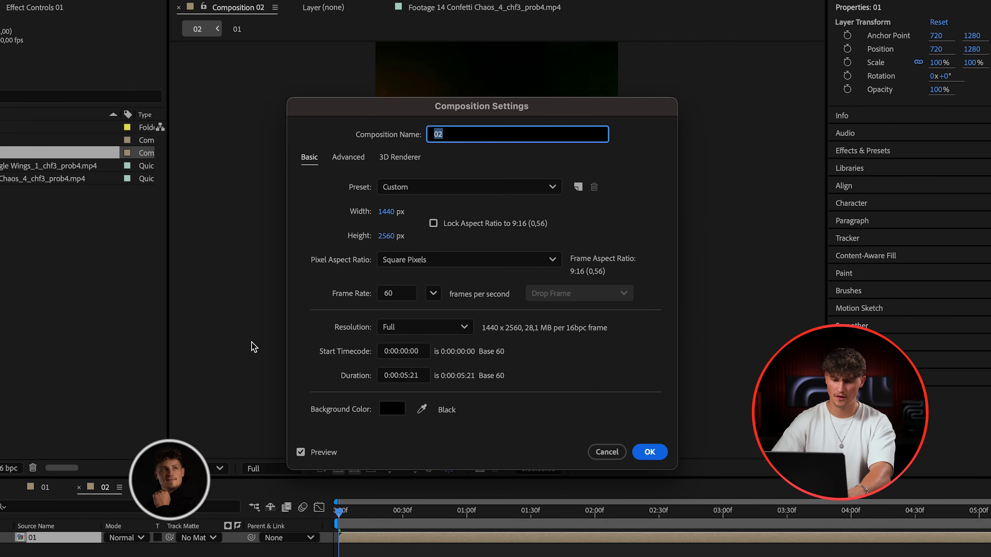
click(398, 375)
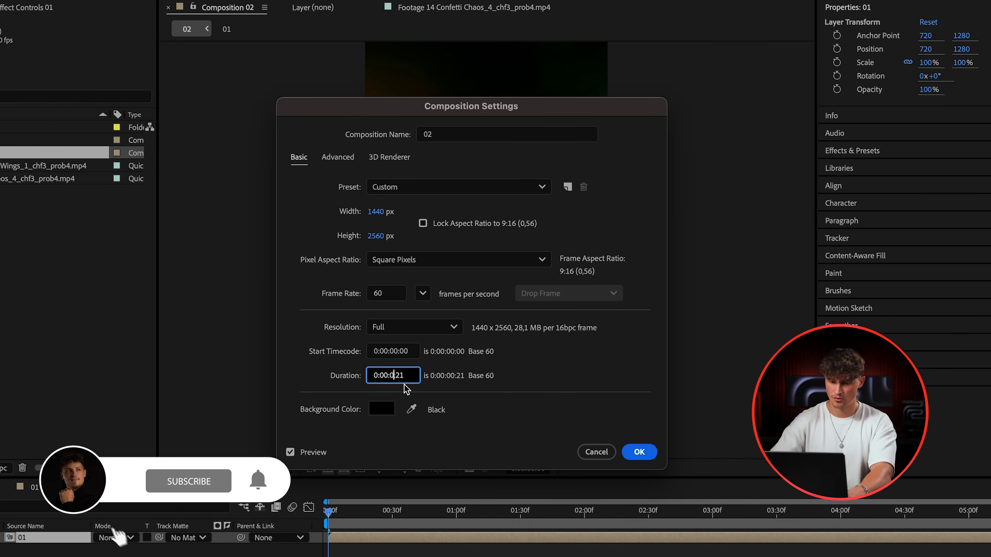
key(Return)
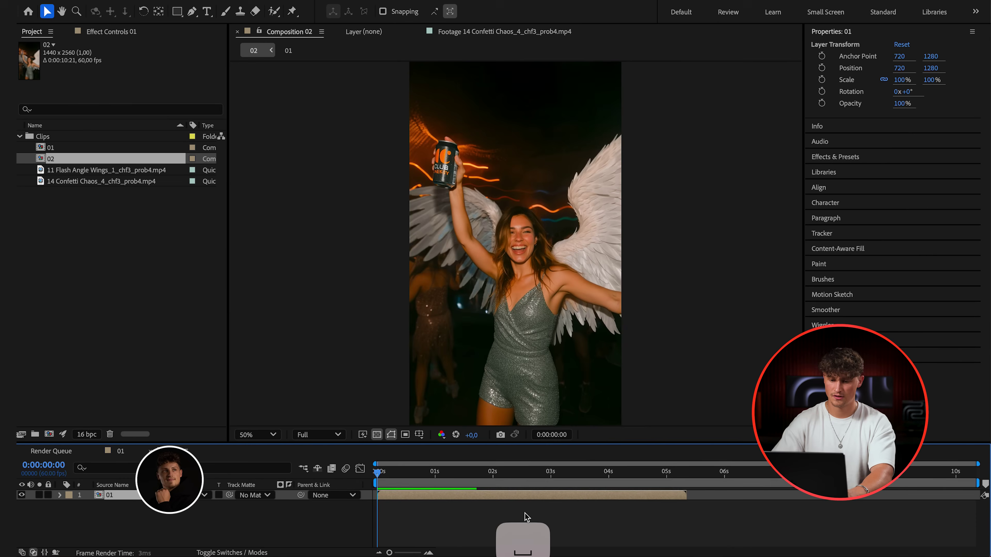
drag(377, 473, 596, 503)
Create a composition from the Confetti Chaos footage and name it 02
click(137, 184)
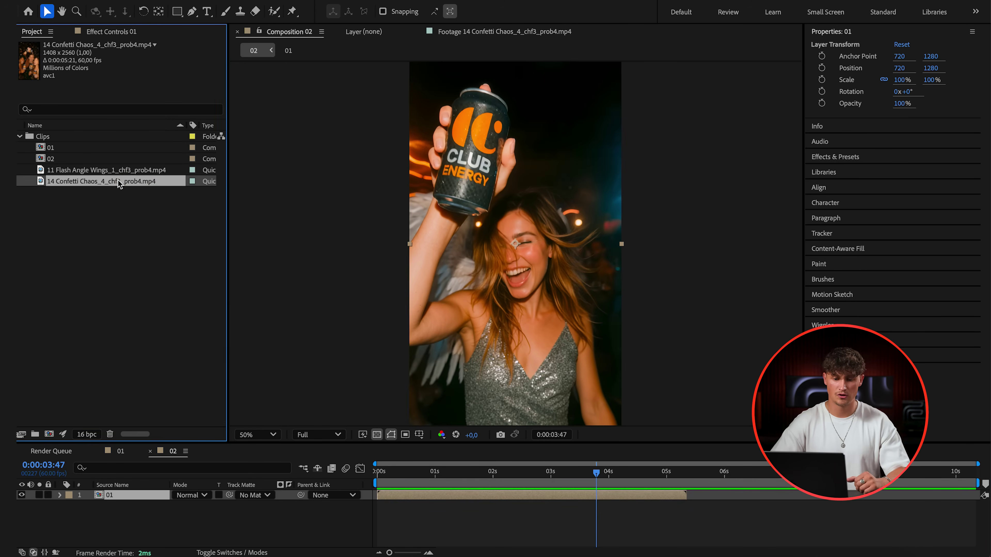
drag(118, 183, 58, 418)
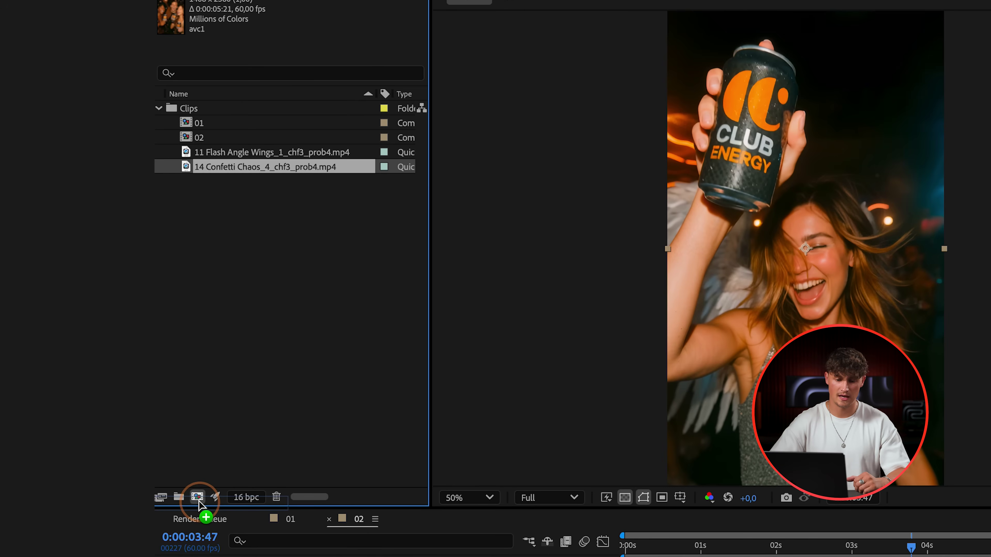
drag(199, 503, 198, 499)
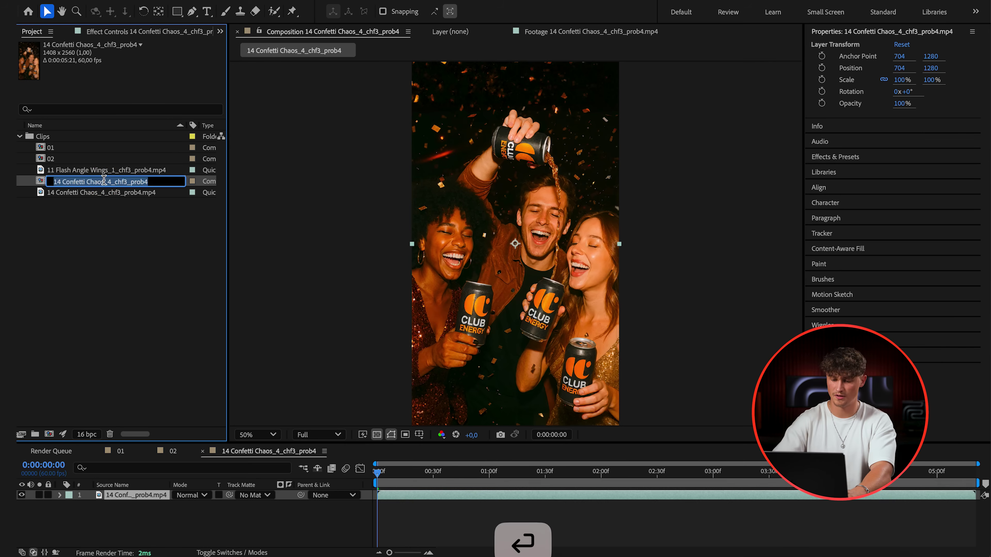
text(02)
key(Return)
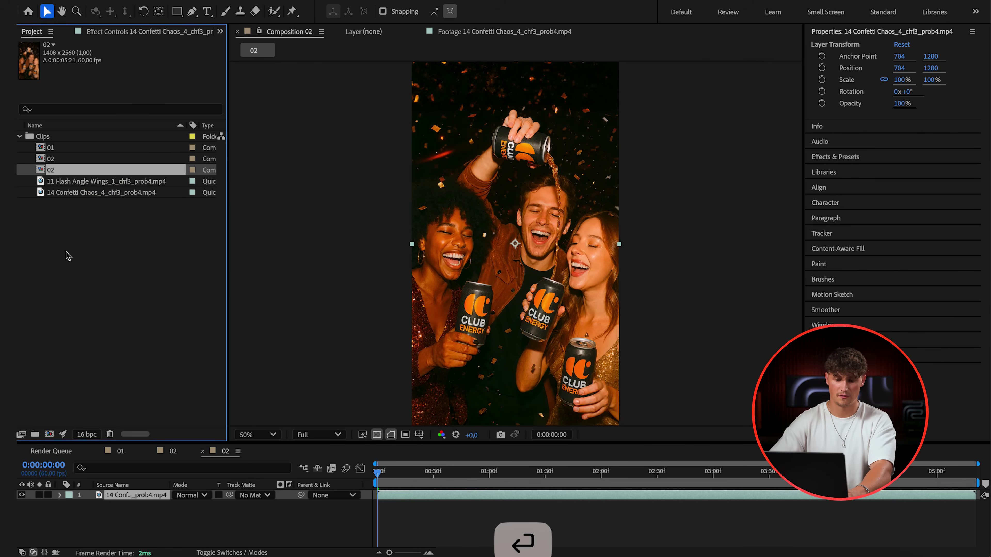
Rename the 10-second composition holding 01 to 'Main Timeline'
click(119, 452)
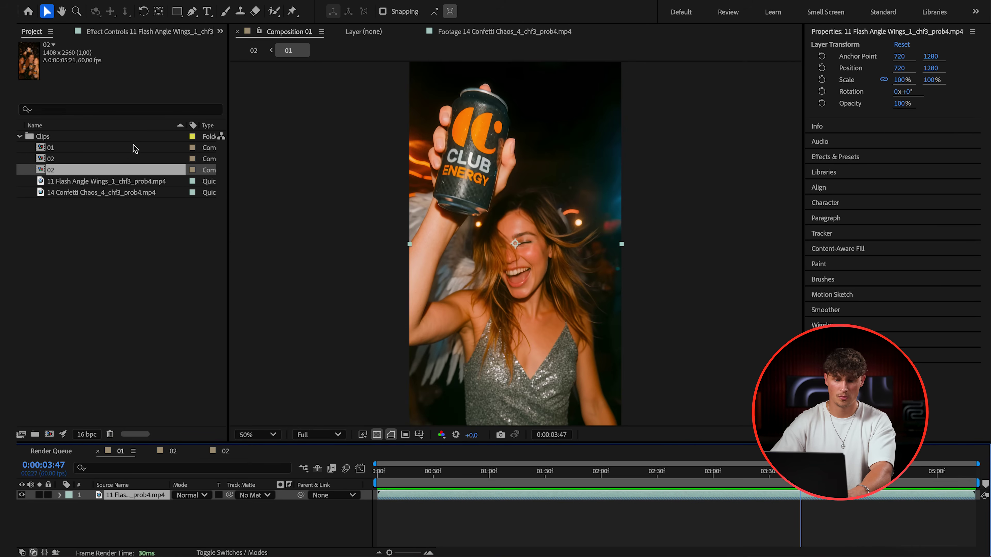
click(90, 160)
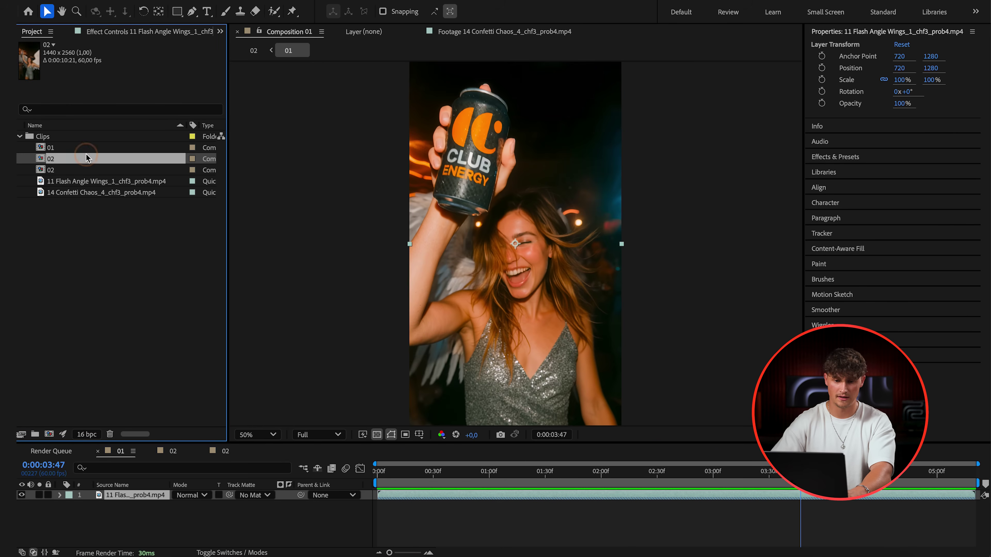
click(83, 151)
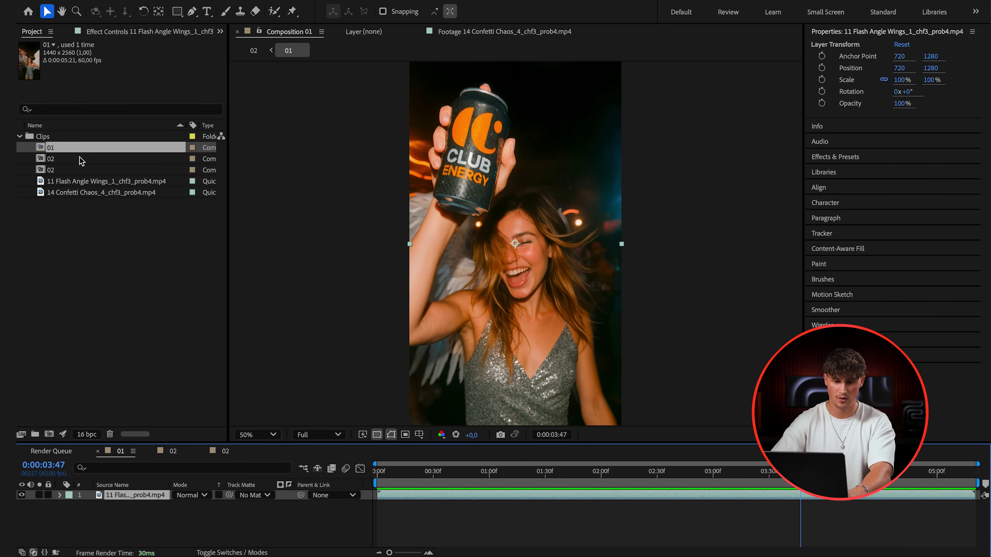
double_click(79, 158)
click(78, 156)
key(Return)
text(N)
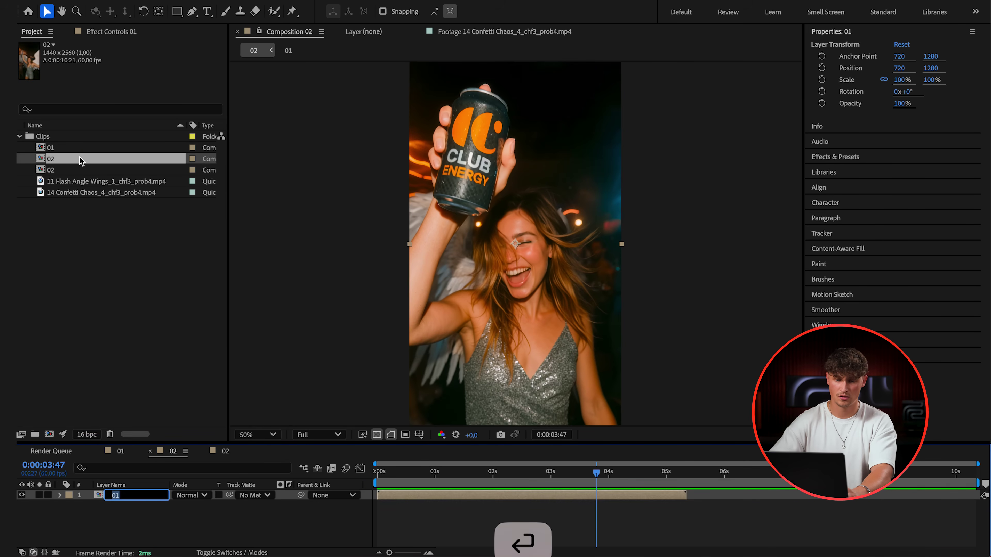
text(ain Timeline)
key(Return)
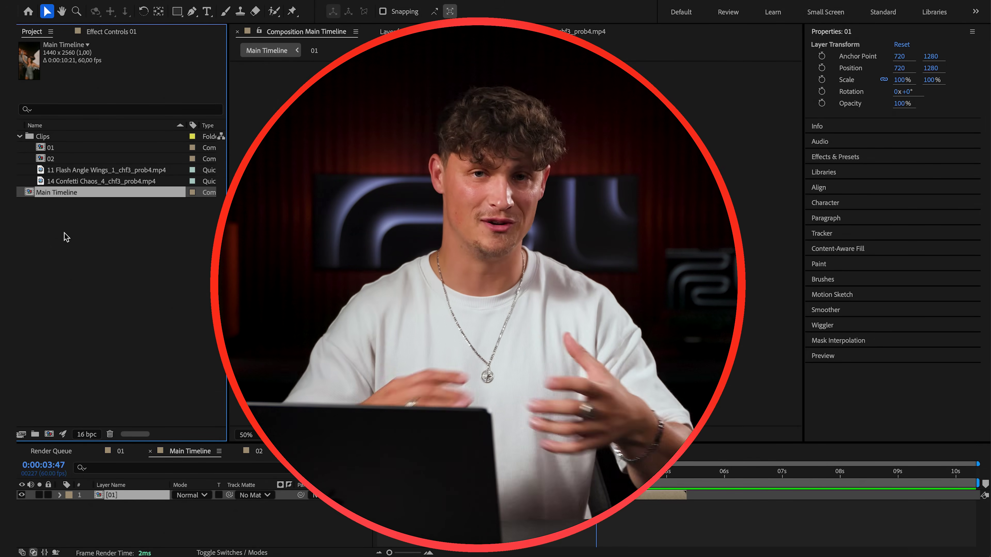
Add the confetti composition 02 to Main Timeline, starting it around 5 seconds
click(80, 194)
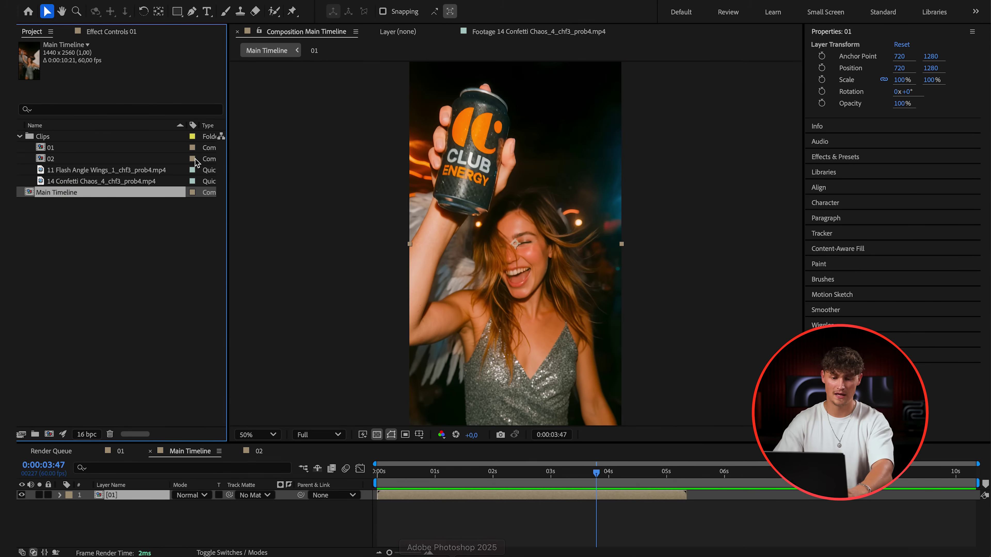
click(76, 159)
drag(88, 158, 130, 504)
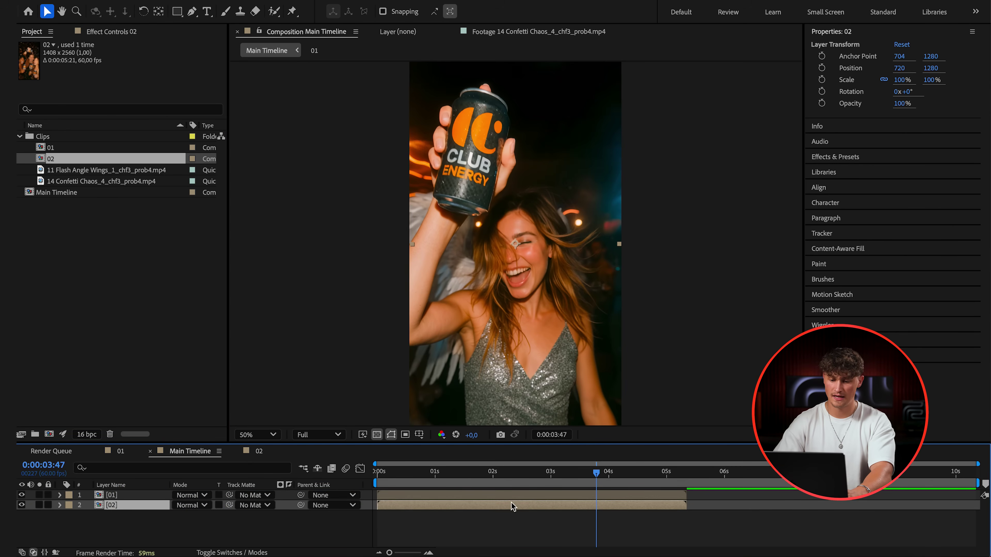
drag(507, 506, 745, 525)
Scale layer 02 to 102.3% to fill the frame and preview the transition
drag(596, 473, 853, 473)
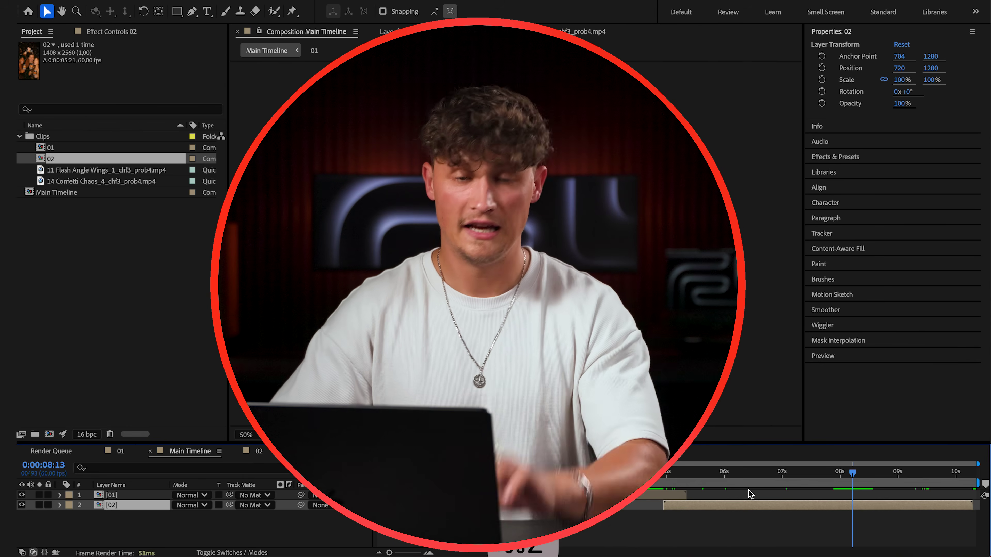
click(733, 482)
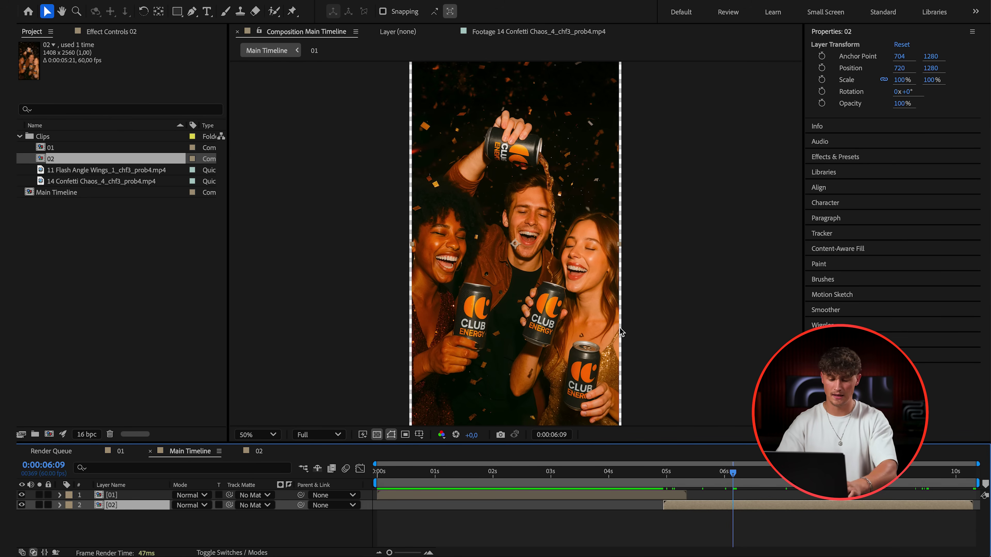
key(super+alt+f)
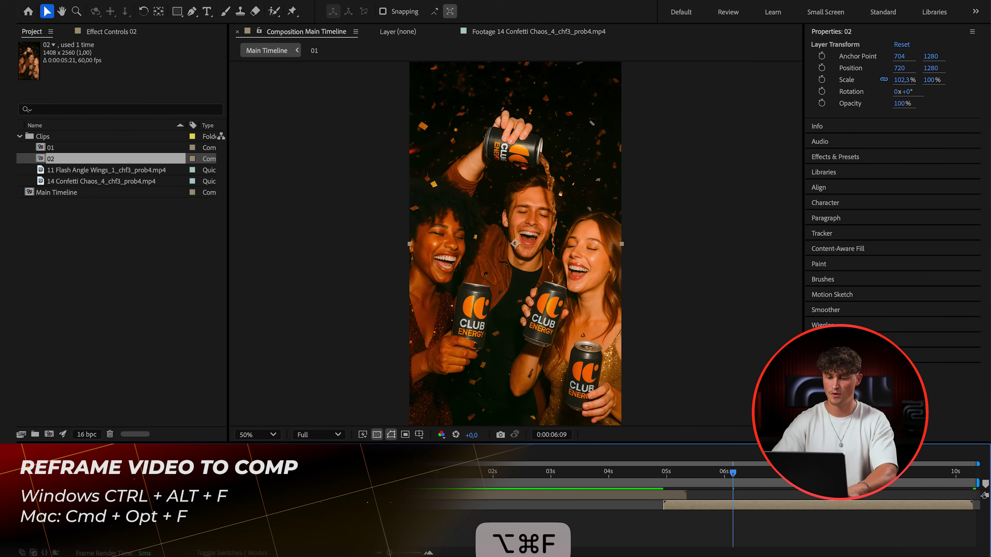
key(space)
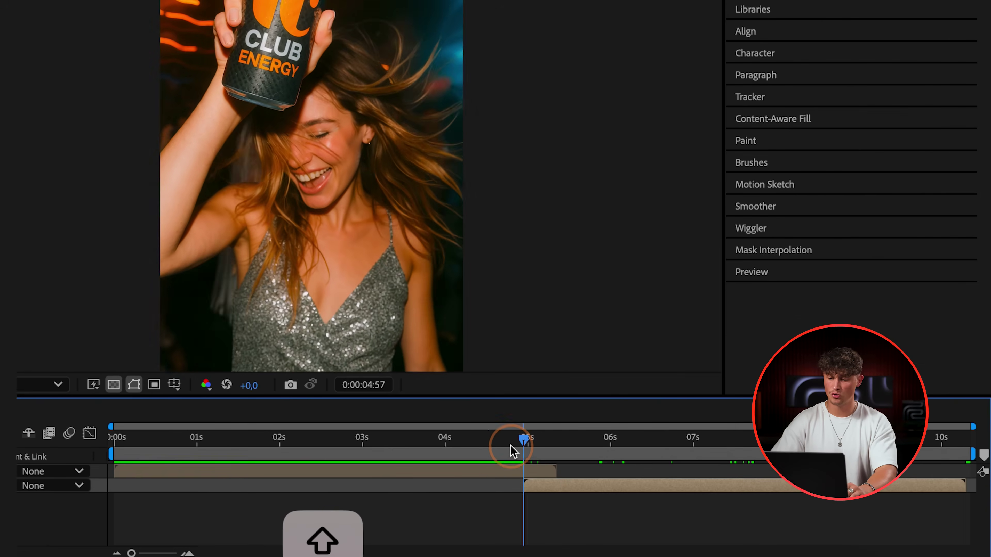
Trim the top layer to end at 0:00:05:20 and set the work area to roughly 4.5–5.8 seconds
drag(510, 444, 557, 453)
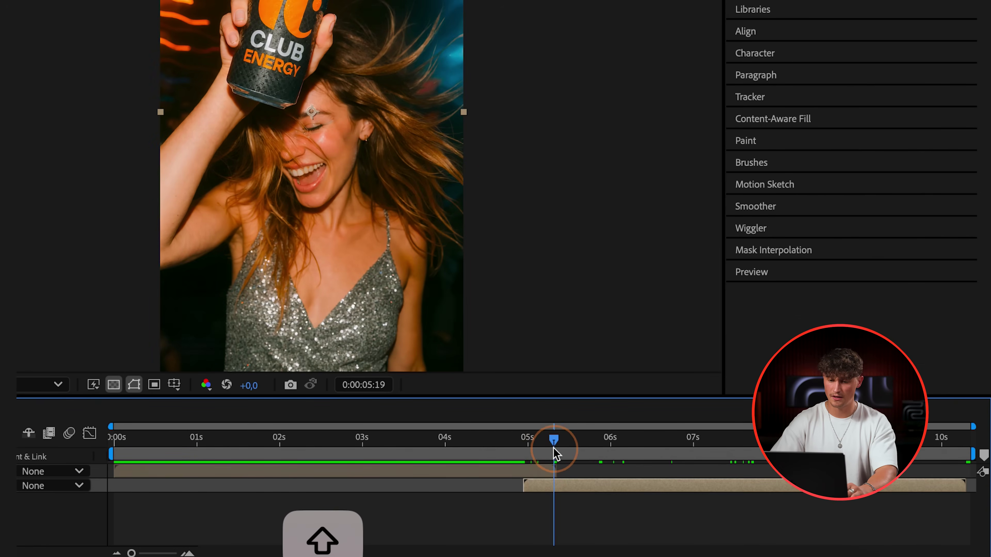
key(alt+])
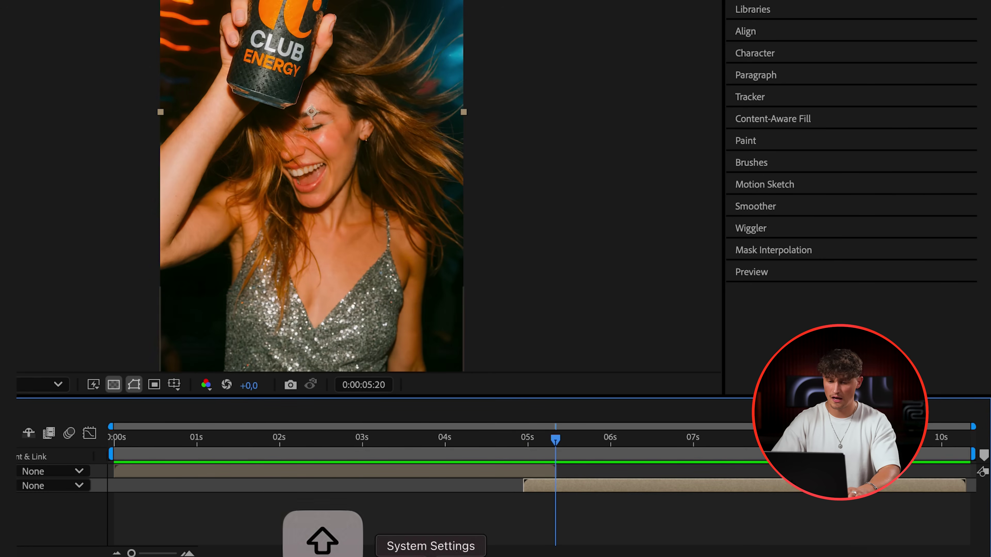
drag(117, 452, 489, 461)
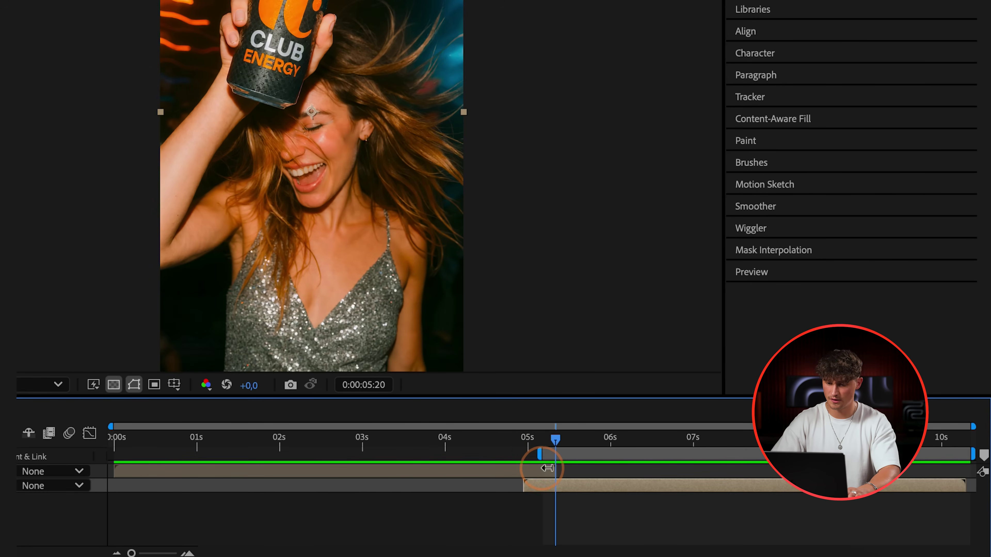
drag(969, 448, 615, 469)
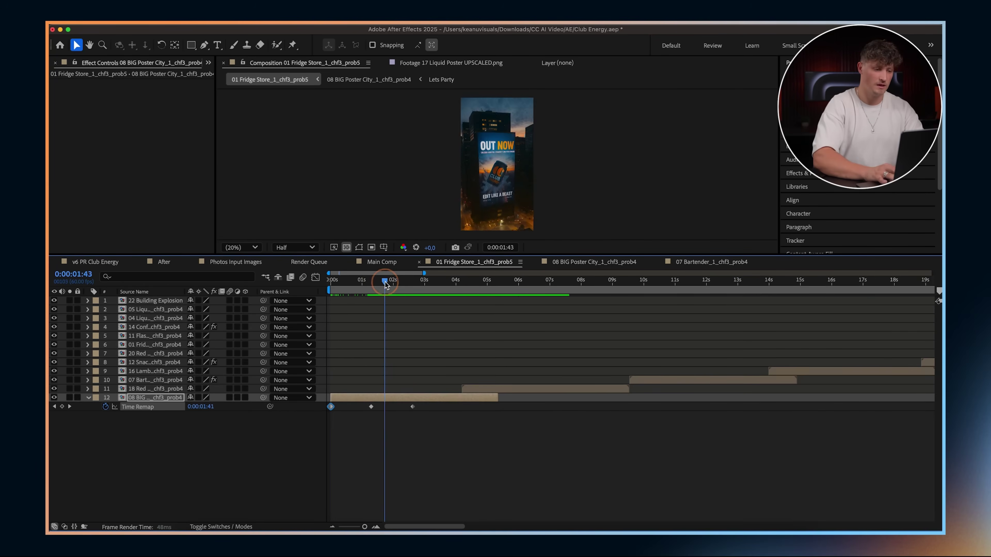
Open the Graph Editor and switch it to the speed graph
key(shift+F3)
right_click(444, 337)
click(493, 433)
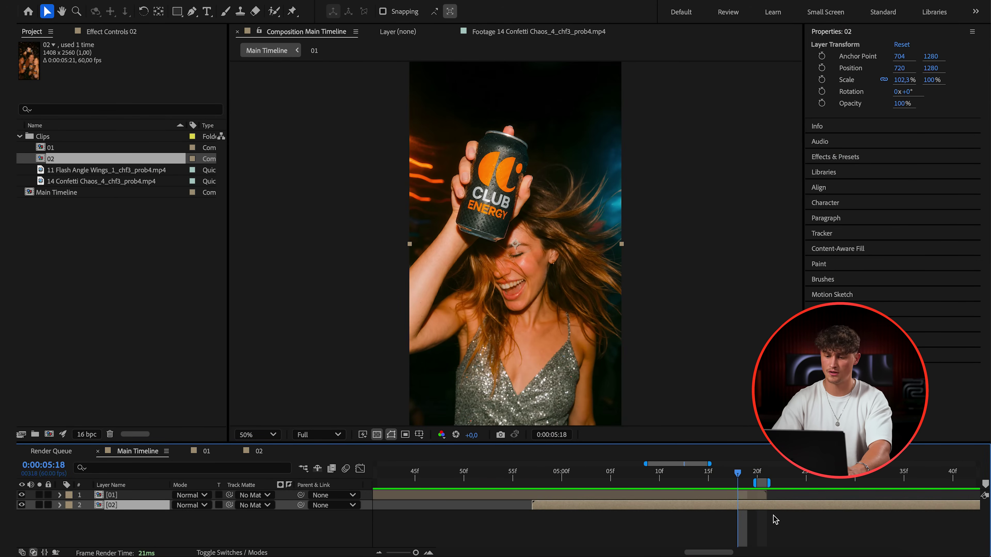
Add Main Timeline to the render queue with PNG Sequence as the output format
click(298, 72)
mouse_move(306, 363)
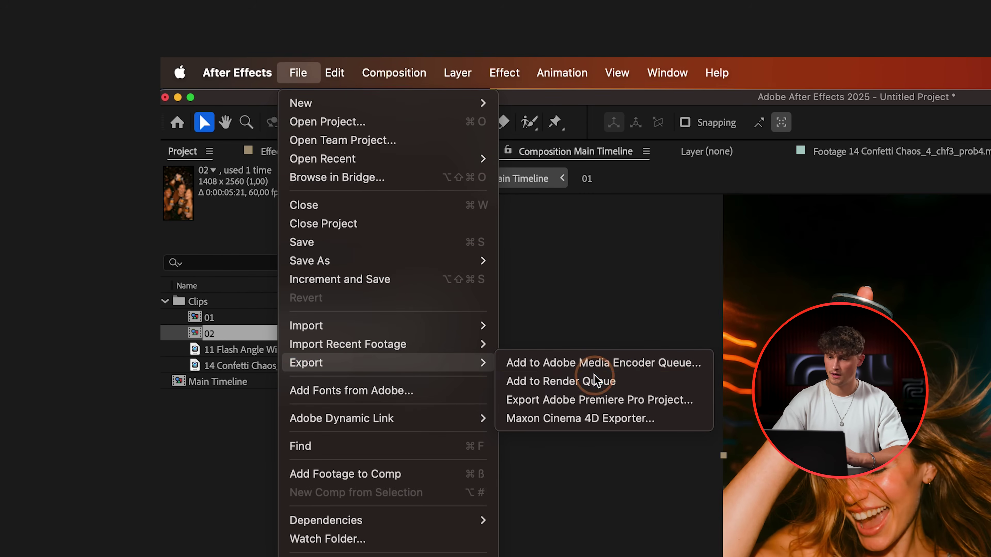
click(596, 381)
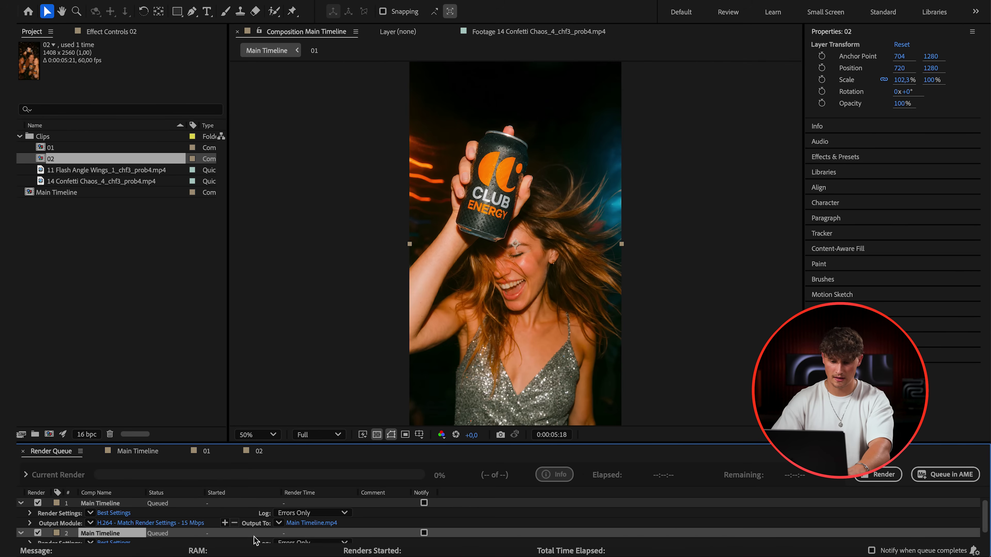
scroll(254, 541, down, 1)
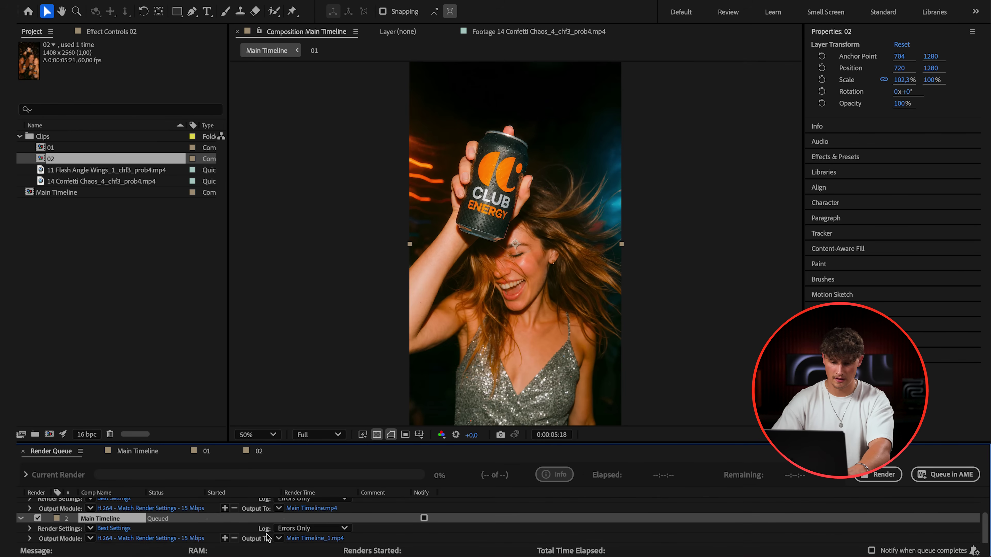
click(174, 539)
click(475, 134)
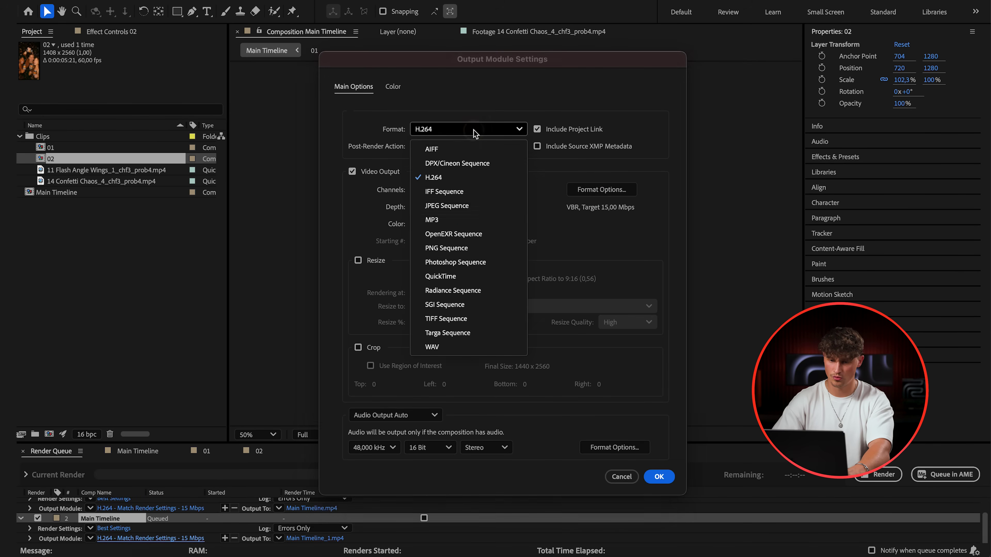
click(490, 252)
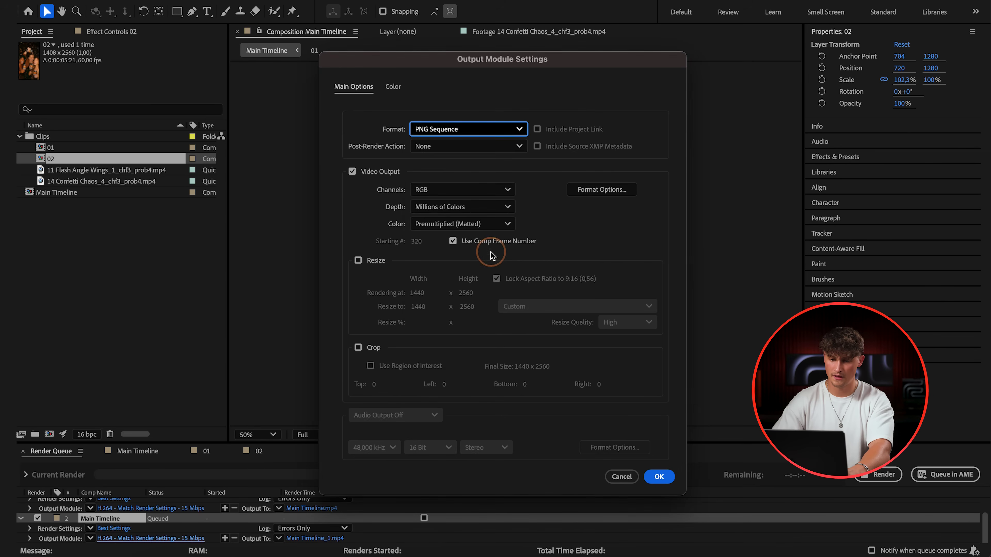
click(659, 477)
Set the render output to a new PNGs folder inside AI - Eye Transition
click(331, 540)
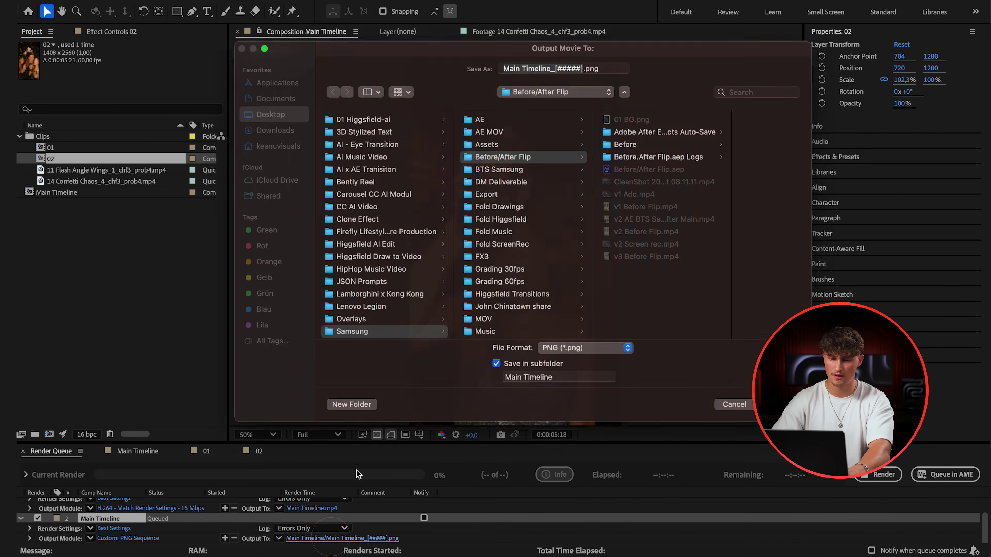
click(367, 142)
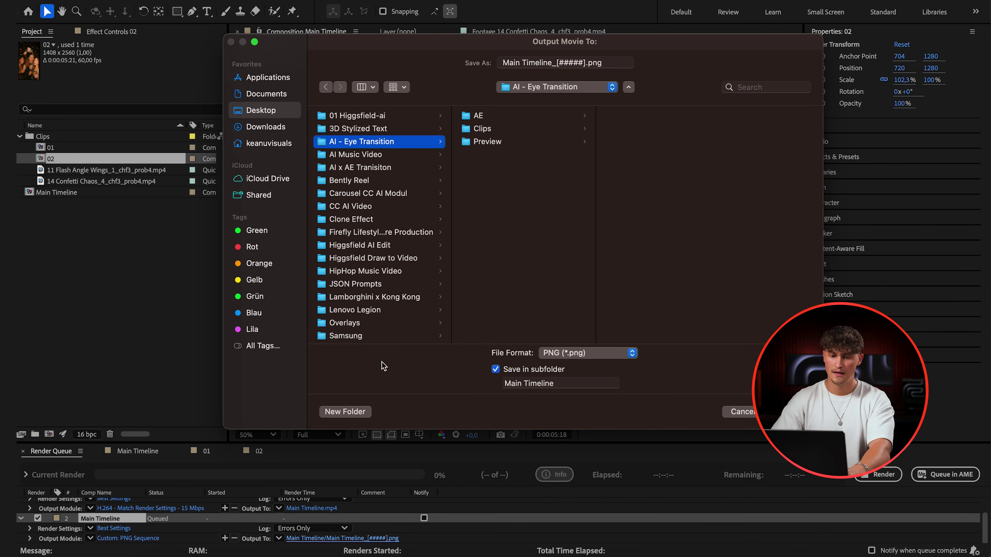
click(360, 413)
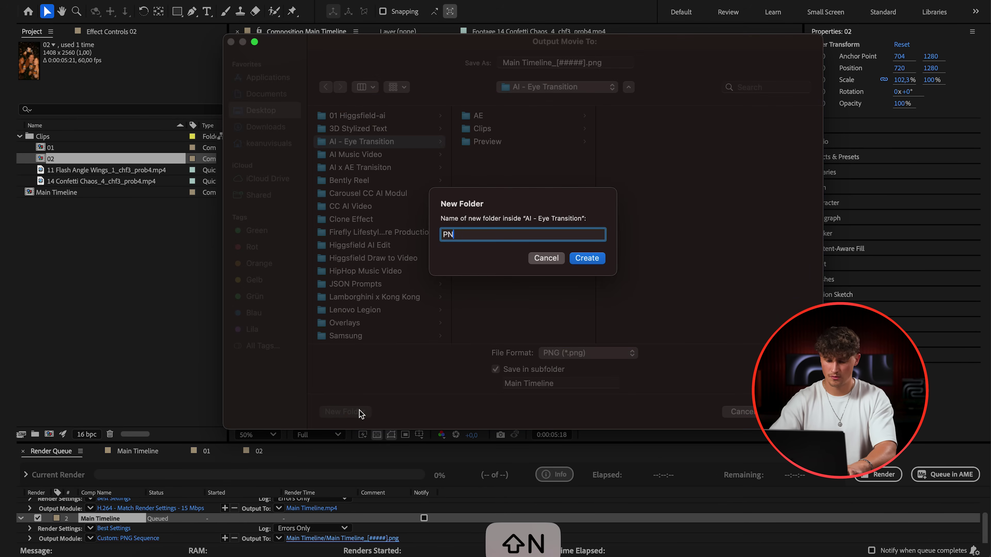
key(Return)
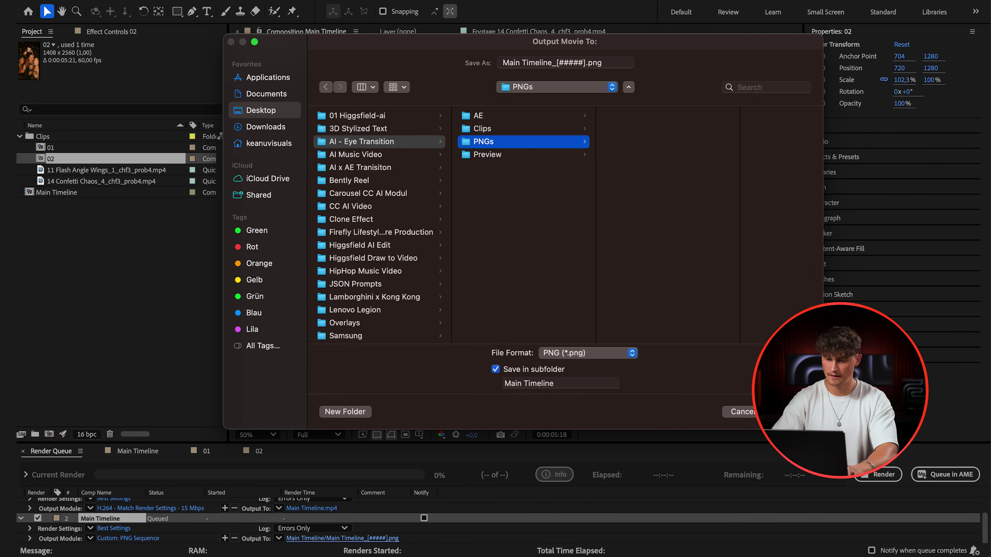
key(Return)
Remove the old H.264 item, render, and check Main Timeline_00320.png in the PNGs folder
scroll(154, 512, up, 1)
click(102, 504)
key(BackSpace)
click(878, 475)
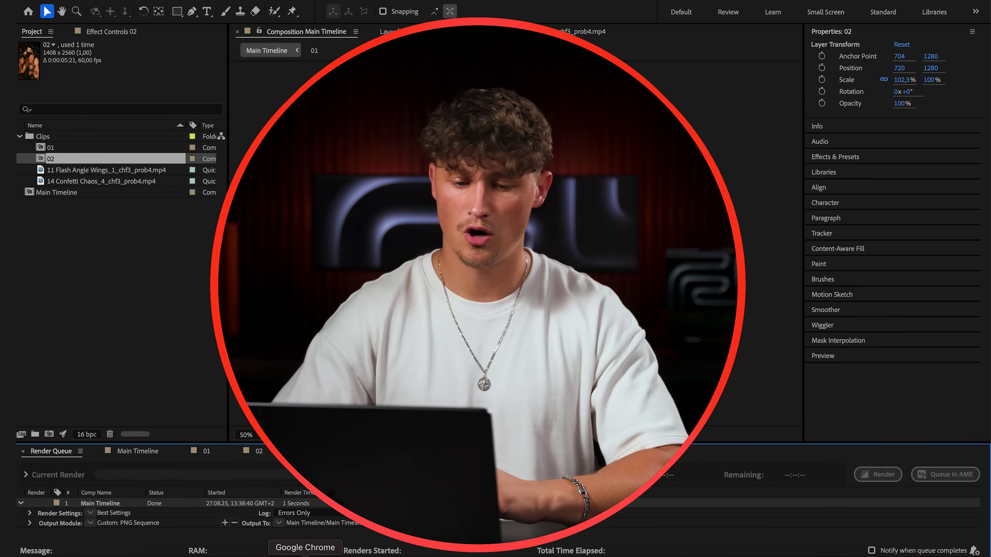
click(159, 555)
click(490, 124)
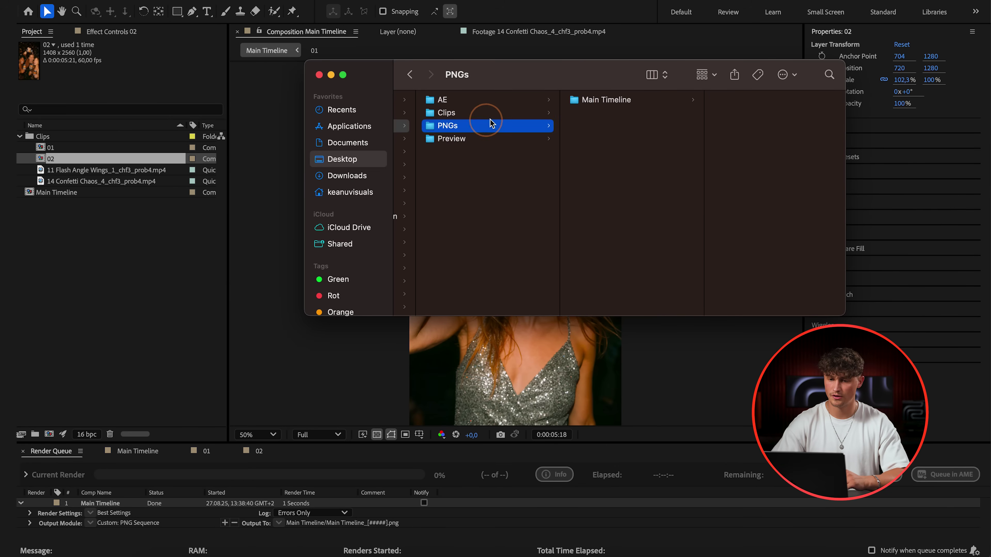
click(714, 102)
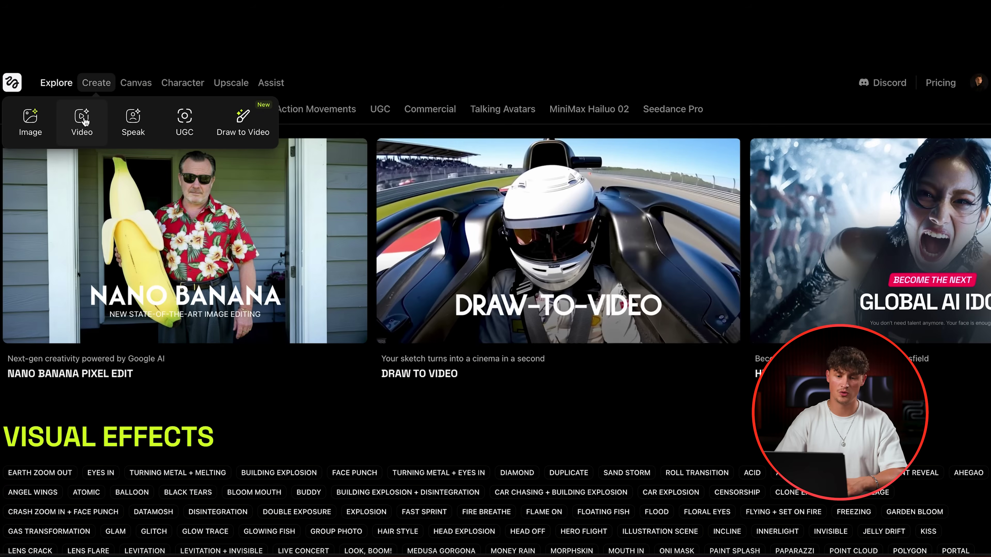
Start a new video and browse the Higgsfield effect presets to pick Eyes In
click(83, 121)
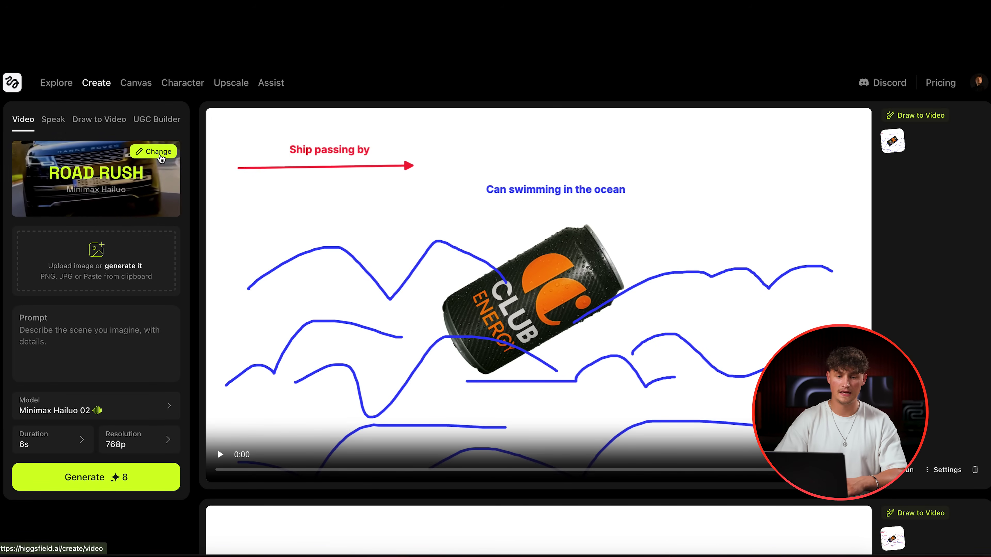
click(146, 152)
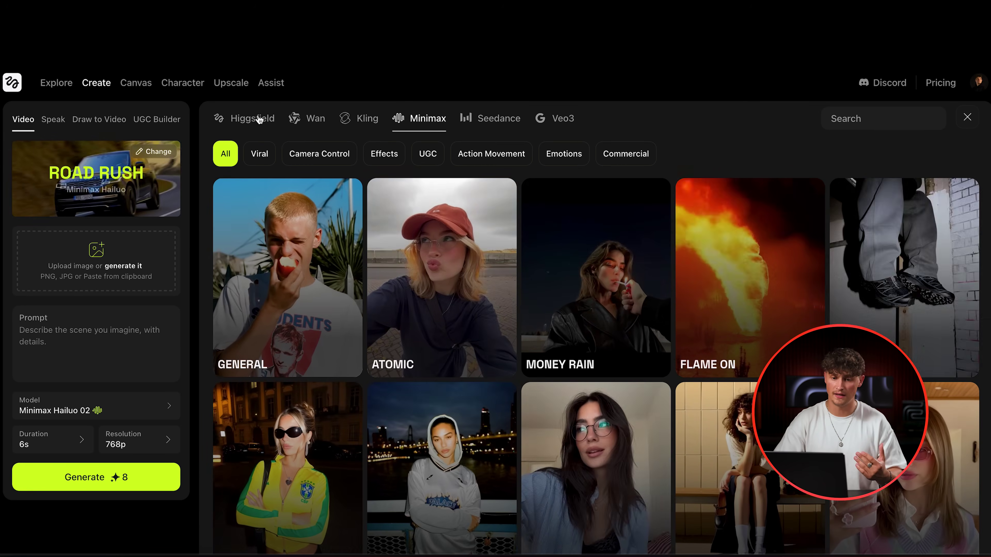
click(258, 118)
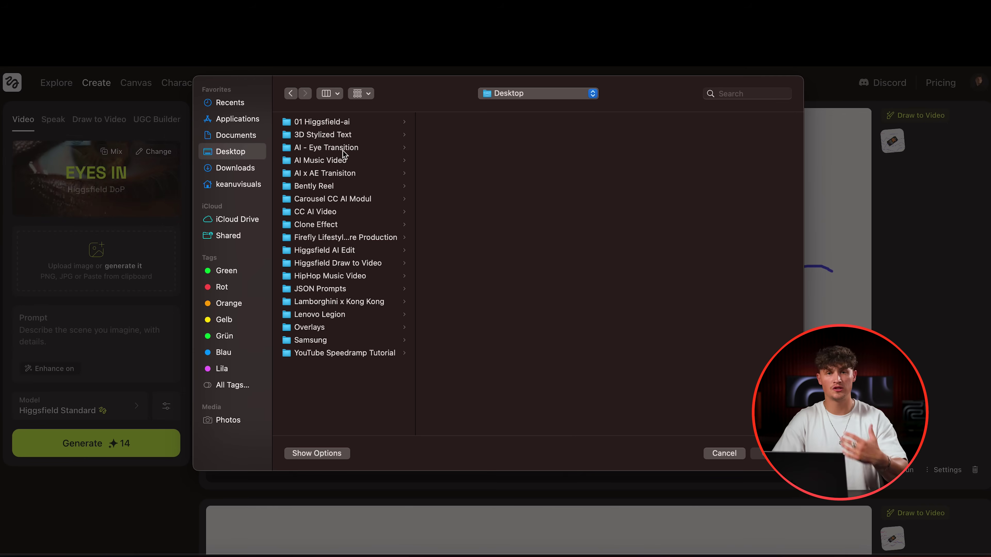
Upload Main Timeline_00320.png from the PNGs folder as the start frame
click(344, 148)
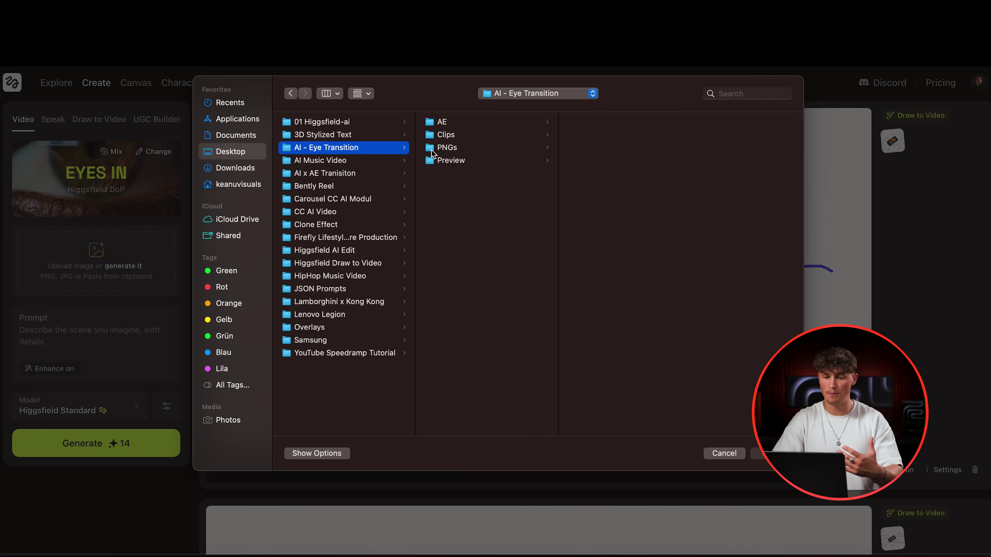
click(475, 149)
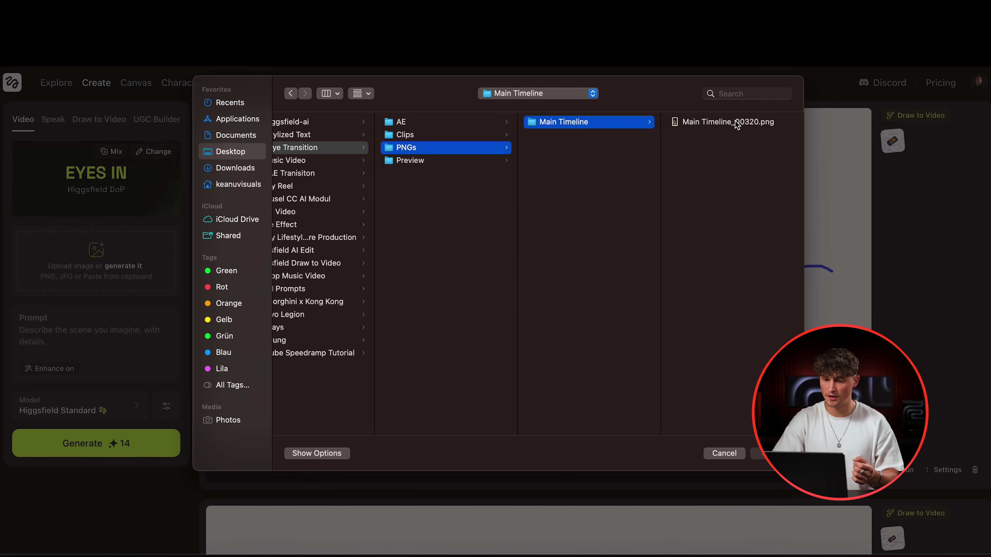
double_click(737, 123)
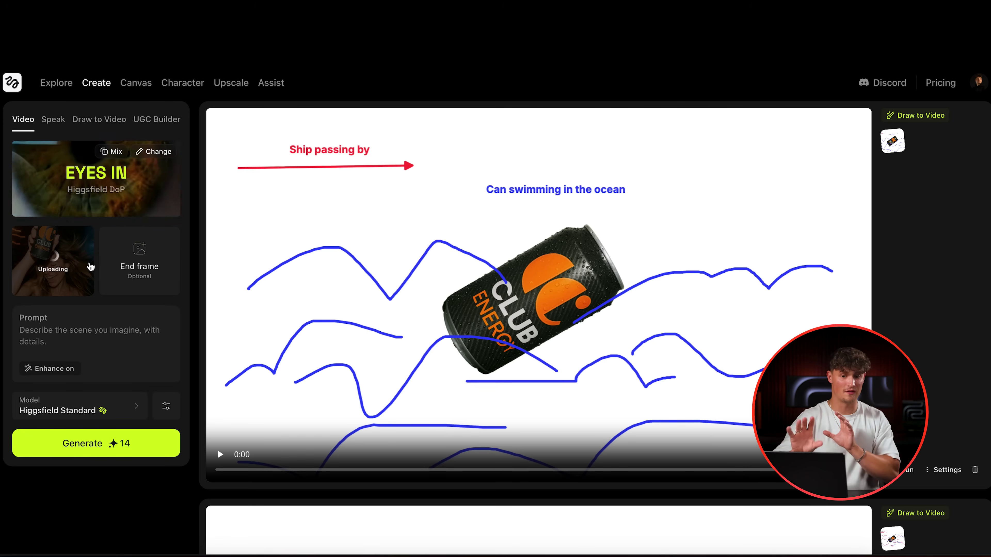
click(65, 336)
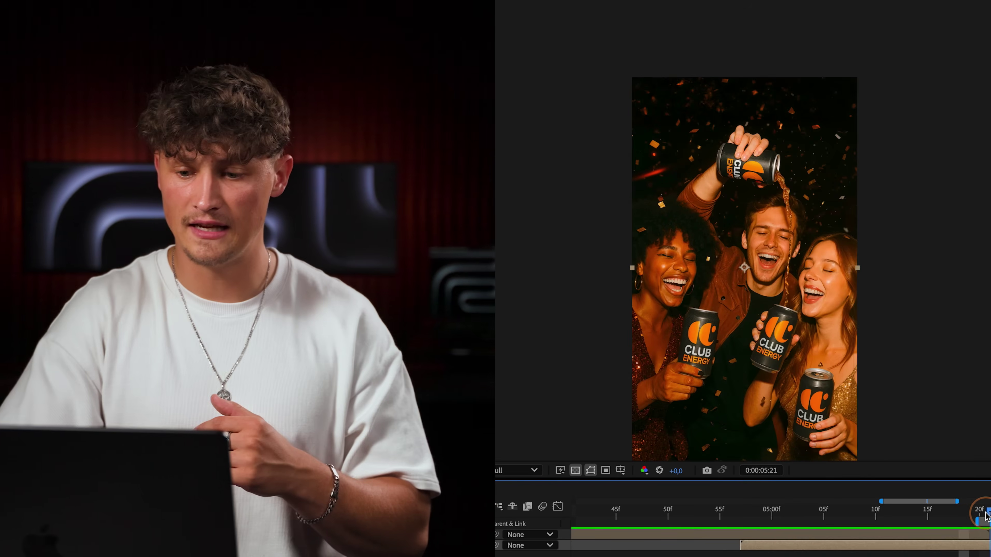
Generate the 5-second EYES IN clip from the Club Energy start frame
drag(987, 516, 986, 551)
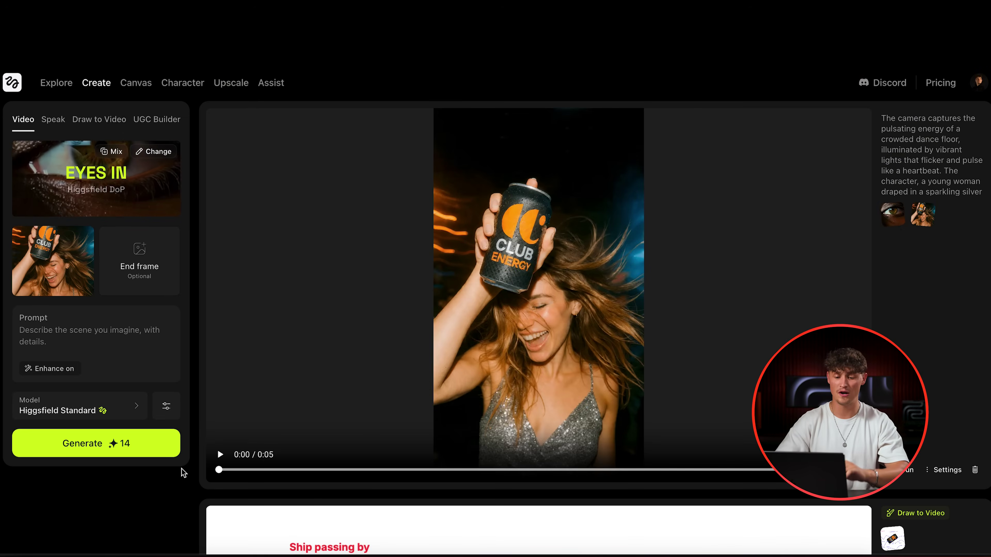
Play the generated eye-zoom video in Higgsfield AI through to the end and download it
click(219, 454)
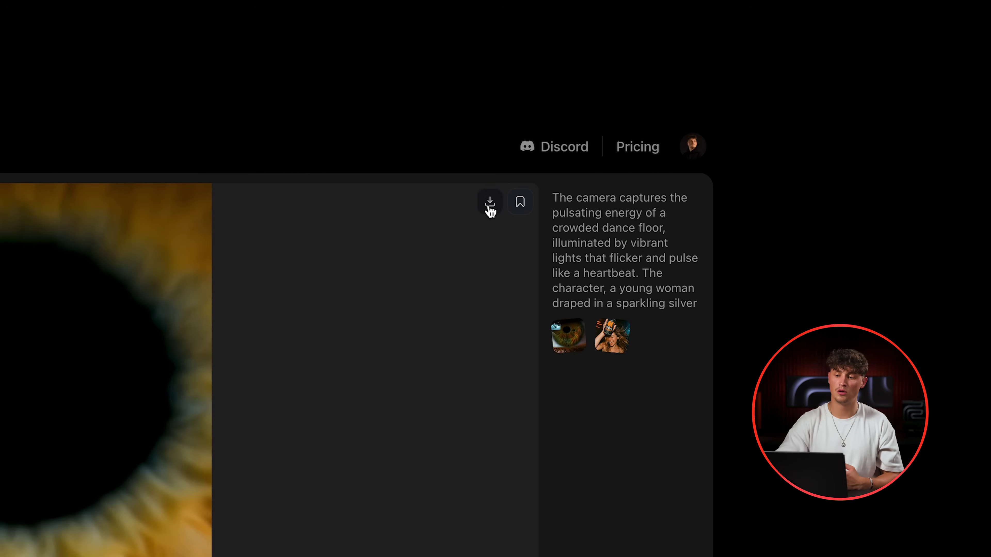
click(490, 207)
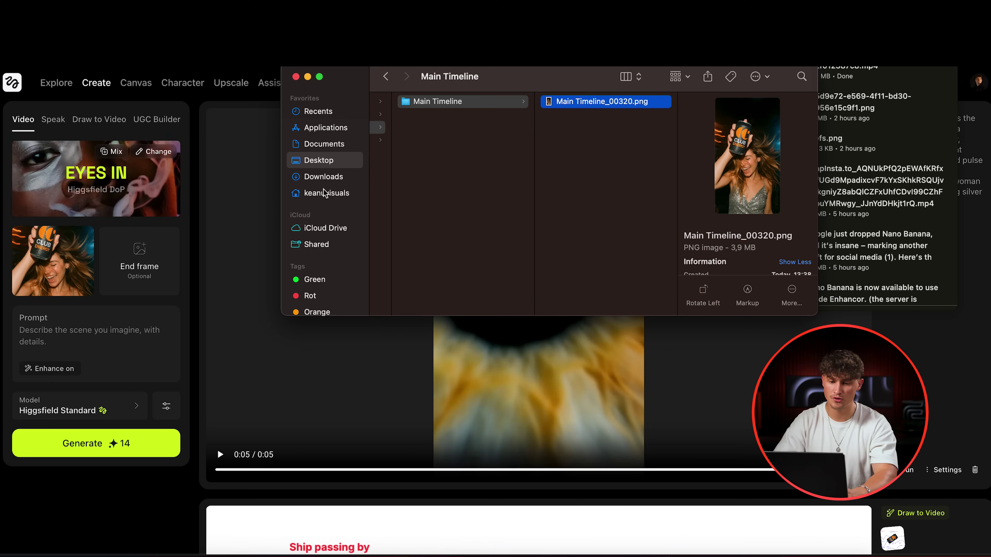
Move the downloaded mp4 from Downloads into the project's Clips folder
super+click(335, 176)
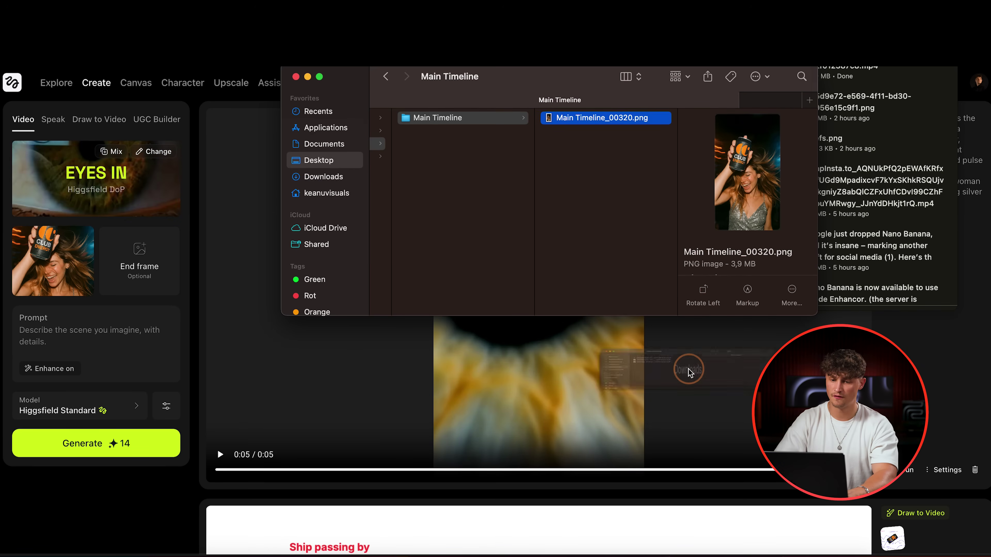
click(474, 228)
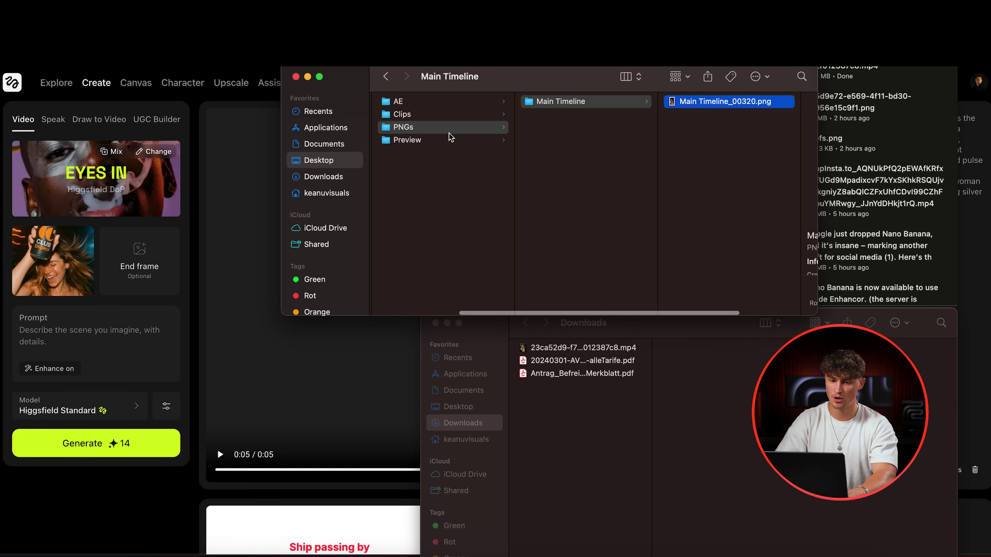
click(617, 347)
drag(615, 348, 406, 117)
click(402, 114)
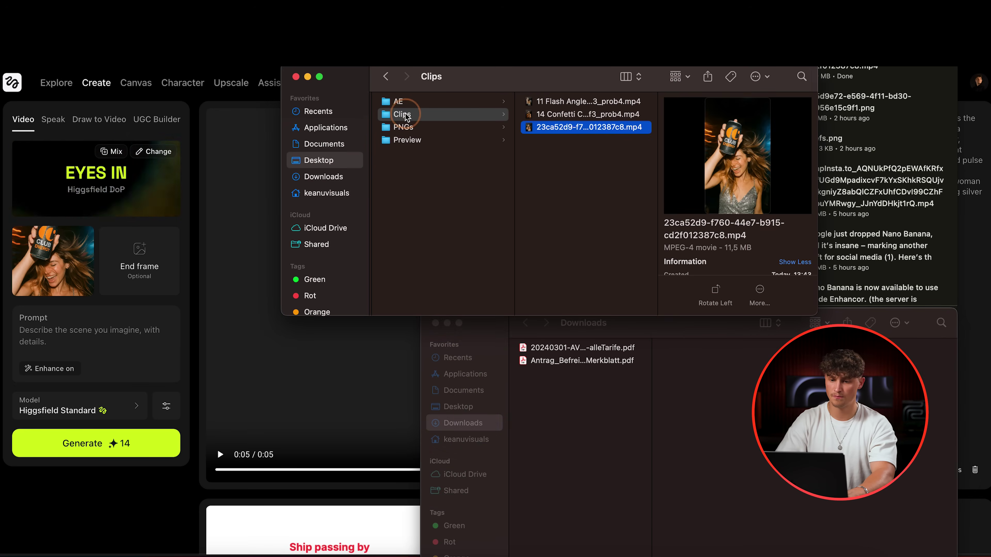
Rename the clip to 01 transition.mp4, import it into After Effects, and make a composition from it
click(353, 555)
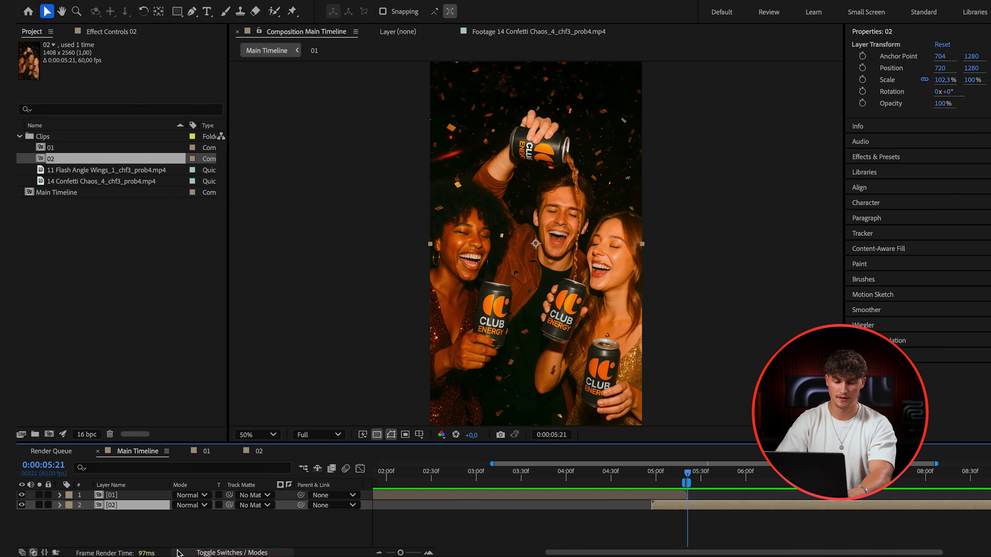
click(158, 554)
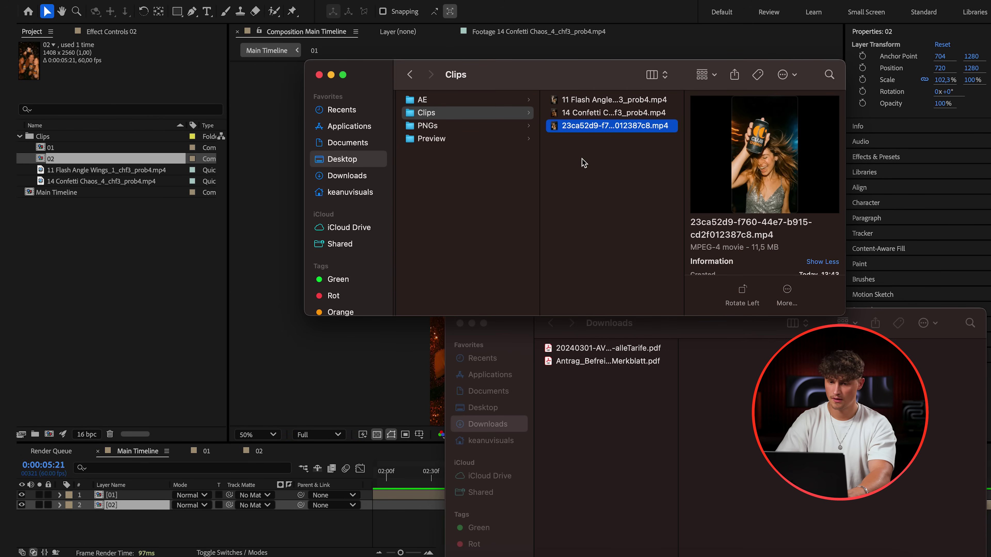
key(Return)
text(01)
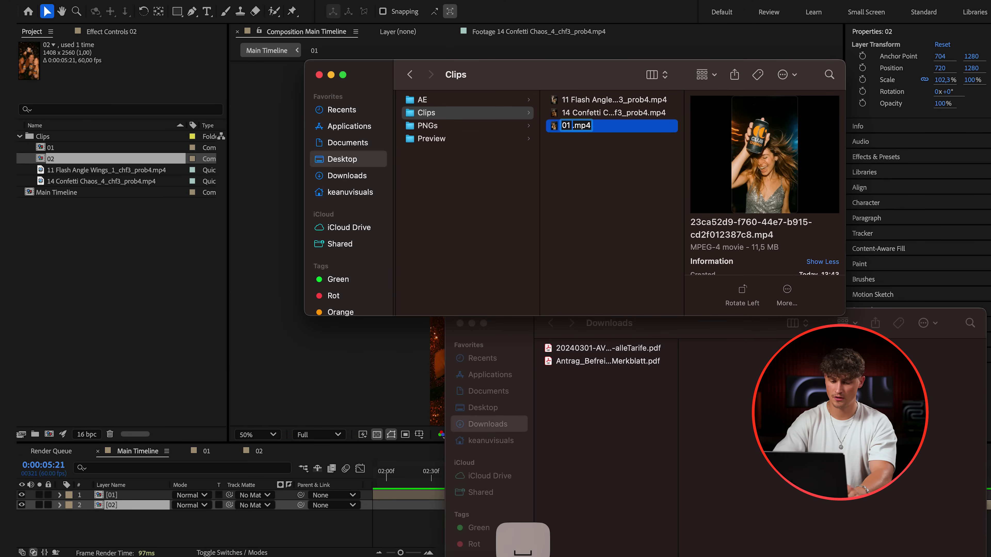
text( transitio)
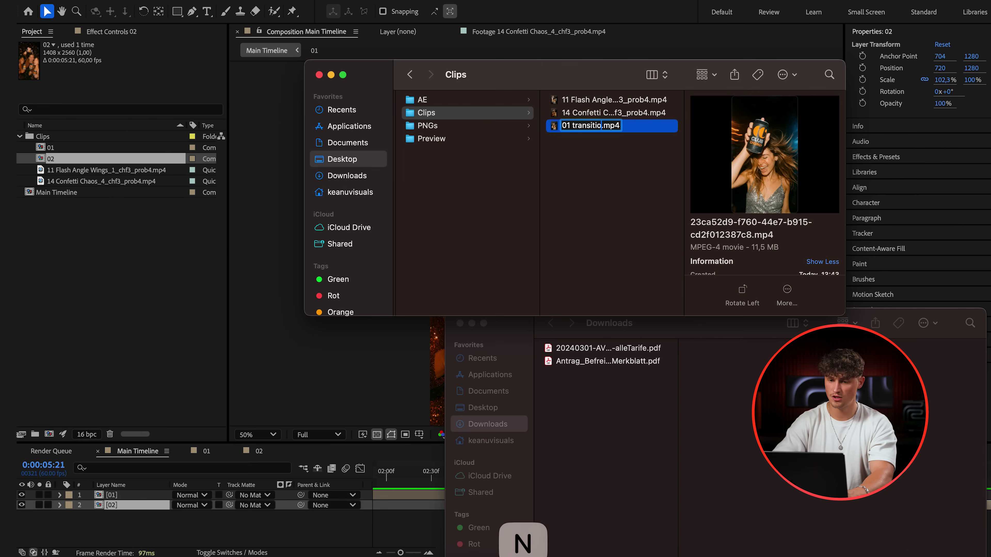
text(n)
key(Return)
drag(611, 99, 89, 159)
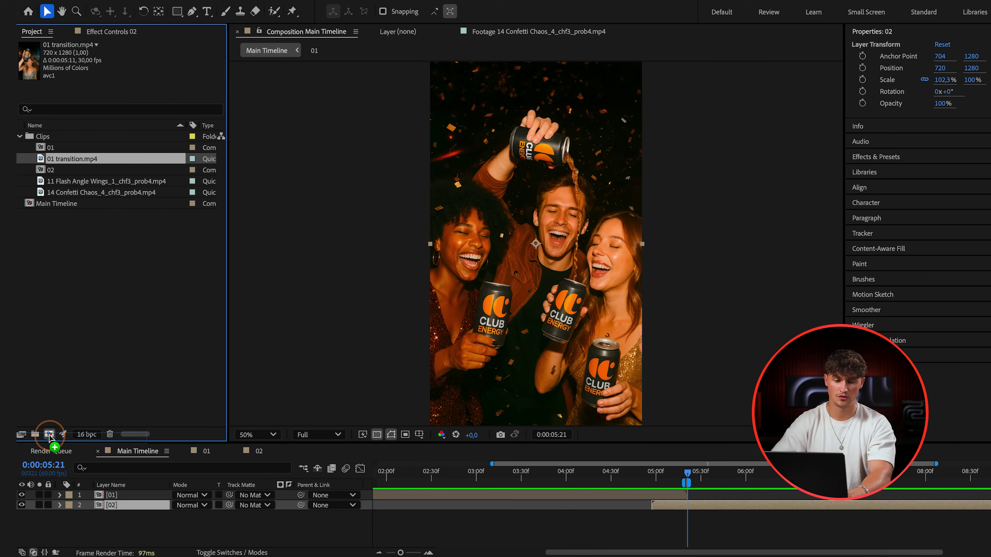
drag(50, 436, 50, 438)
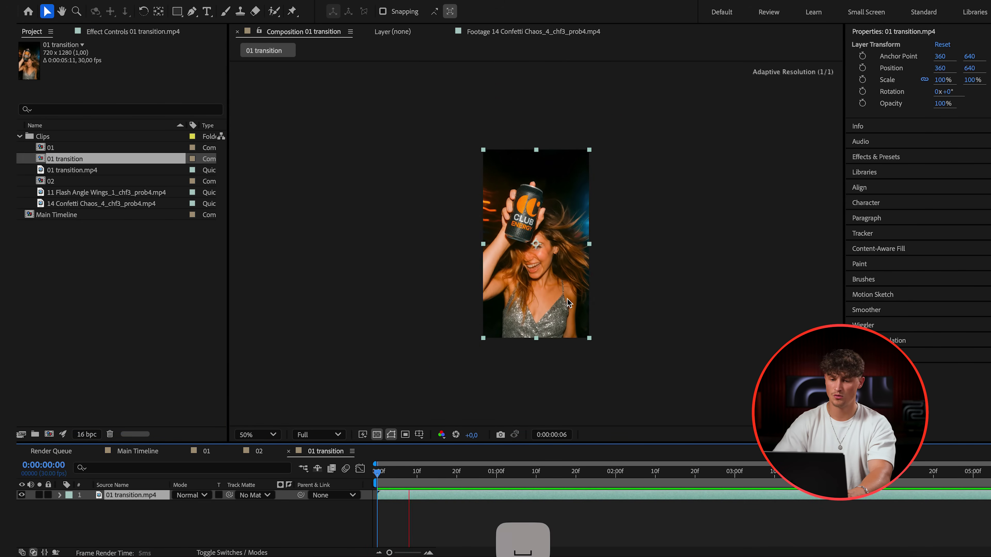
Preview the eye clip, then open precomp 01 from Main Timeline with the viewer set to Fit
key(period)
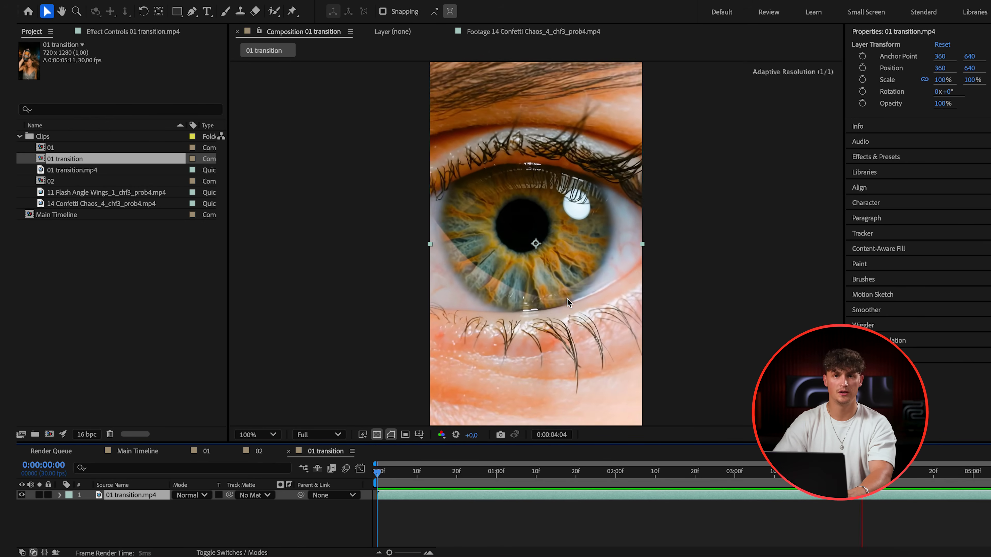
click(134, 453)
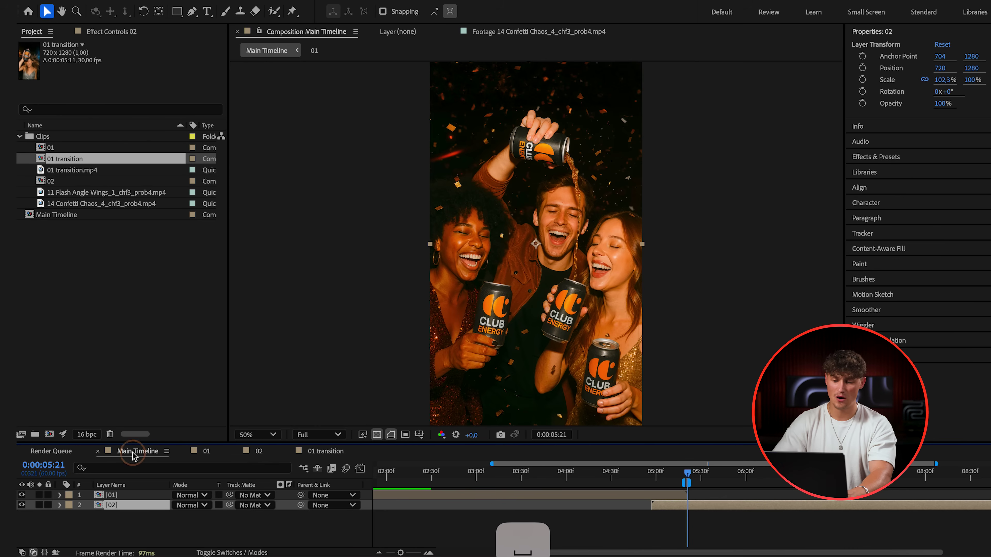
click(517, 495)
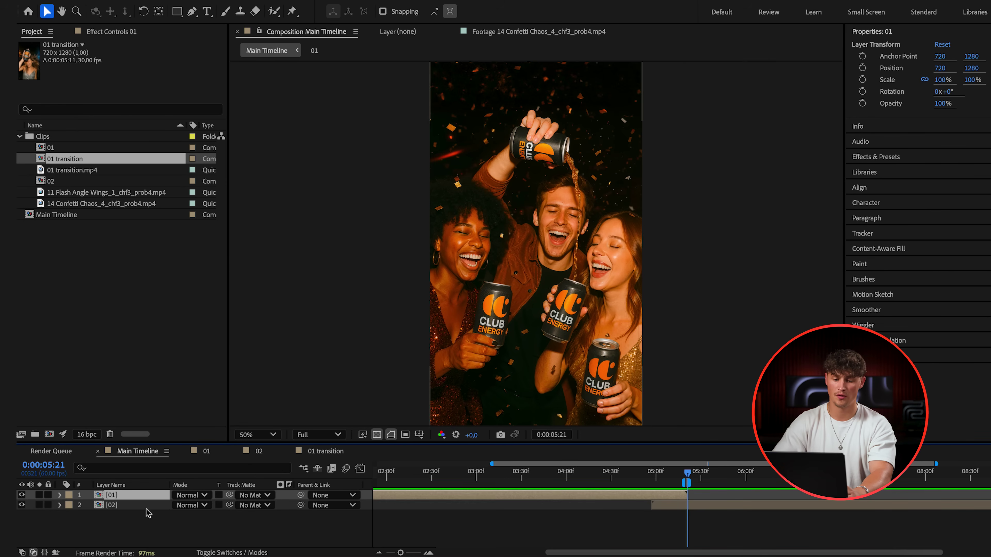
double_click(111, 496)
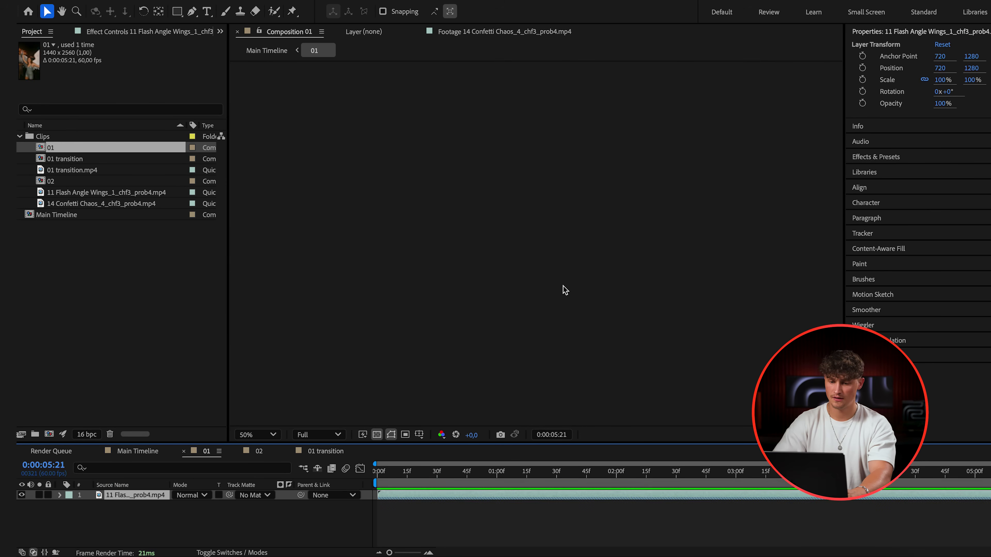
click(249, 435)
click(269, 215)
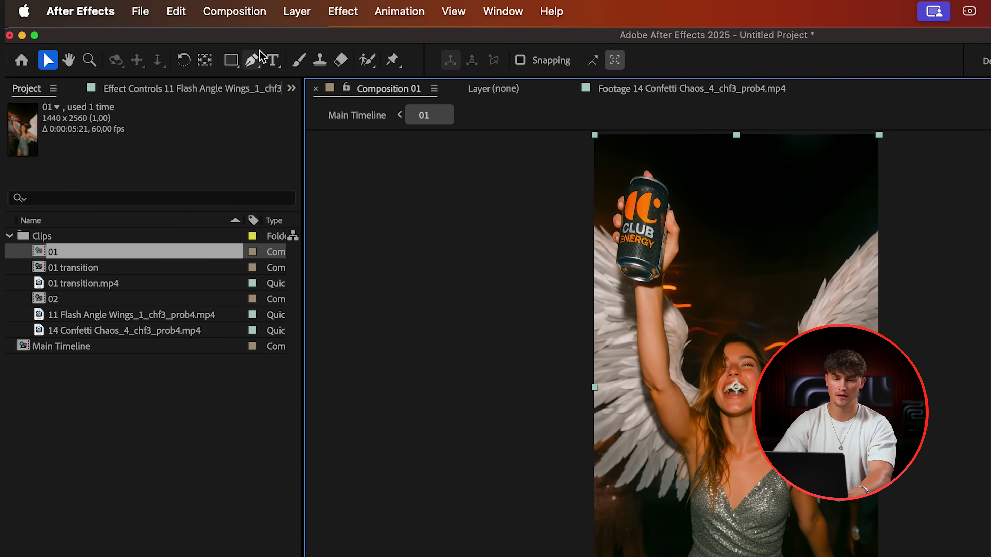
Extend comp 01's duration from 0:00:05:21 to 0:00:10:21 in Composition Settings
click(234, 11)
click(247, 66)
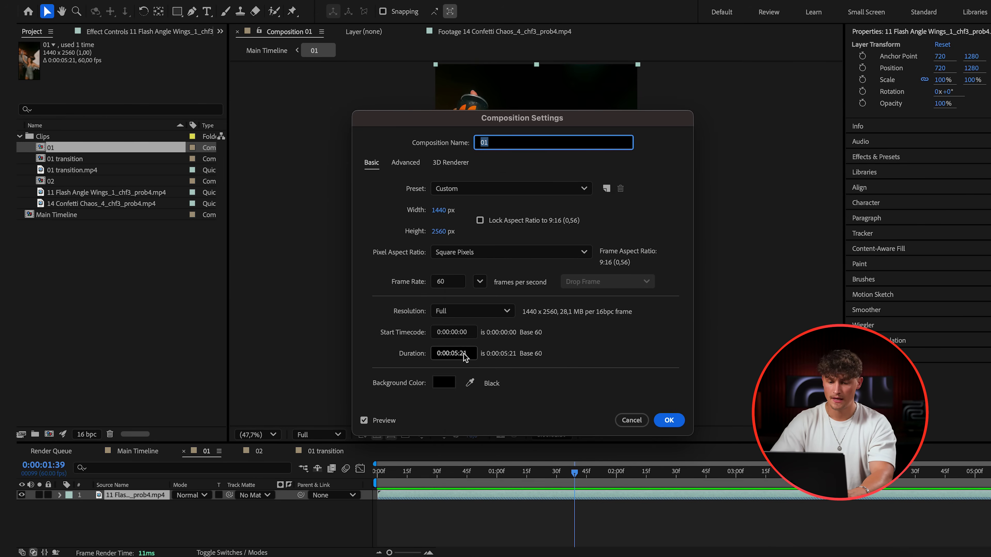
click(458, 354)
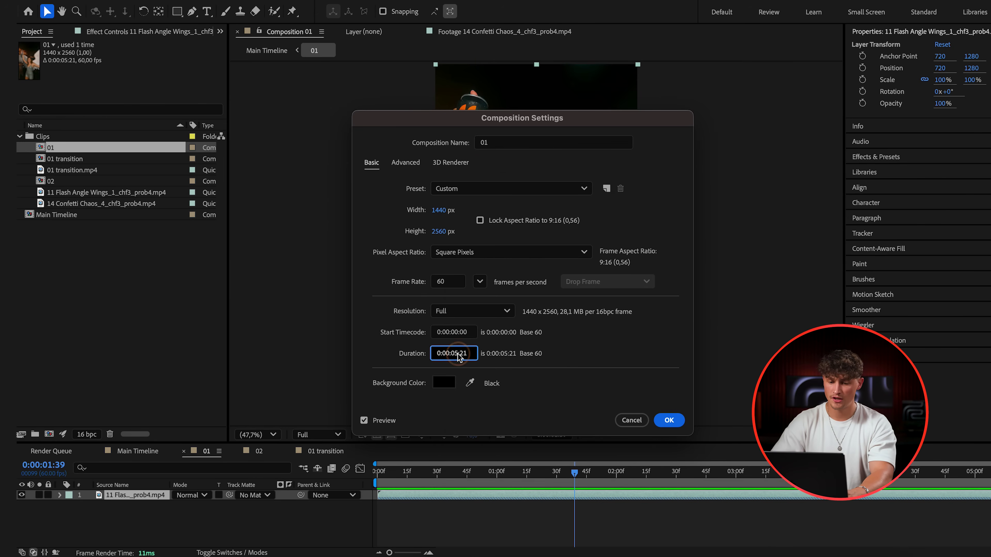
key(BackSpace)
text(10)
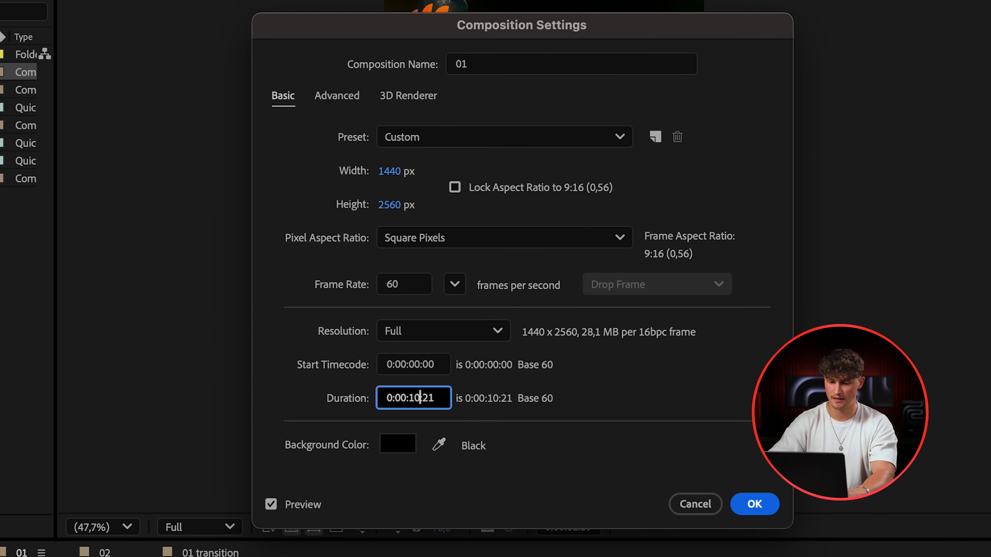
key(Return)
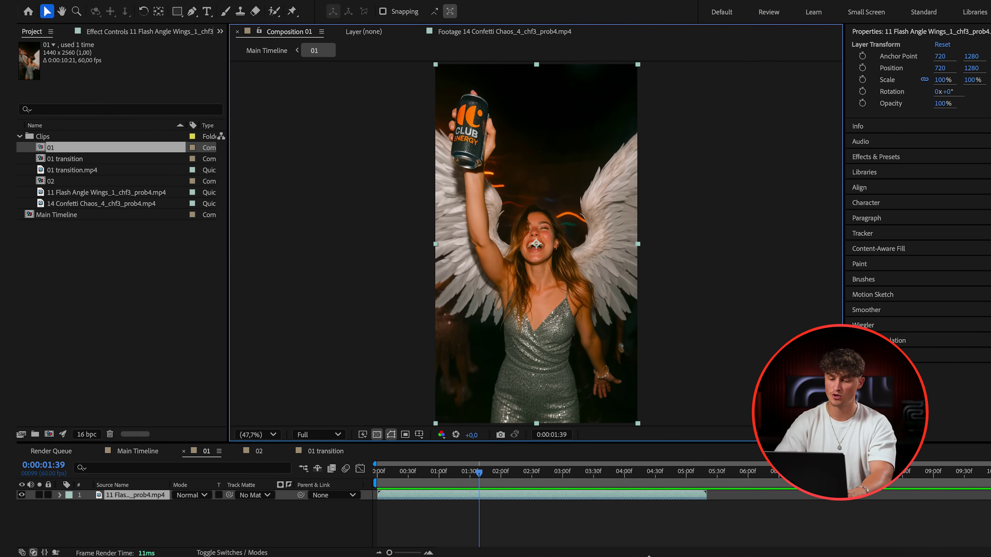
Add 01 transition to comp 01, starting where the wings clip ends, and preview the cut
click(90, 203)
click(80, 163)
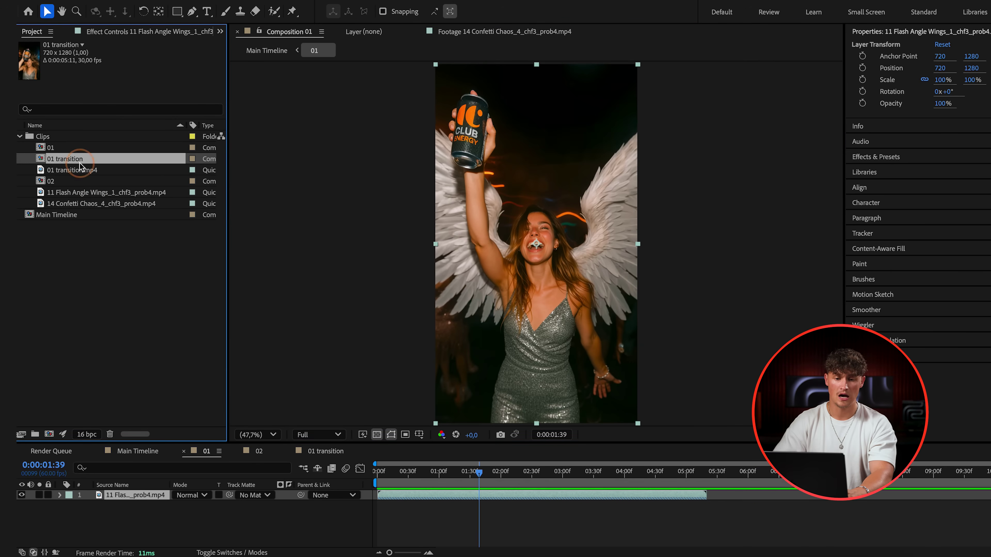
drag(77, 374, 94, 494)
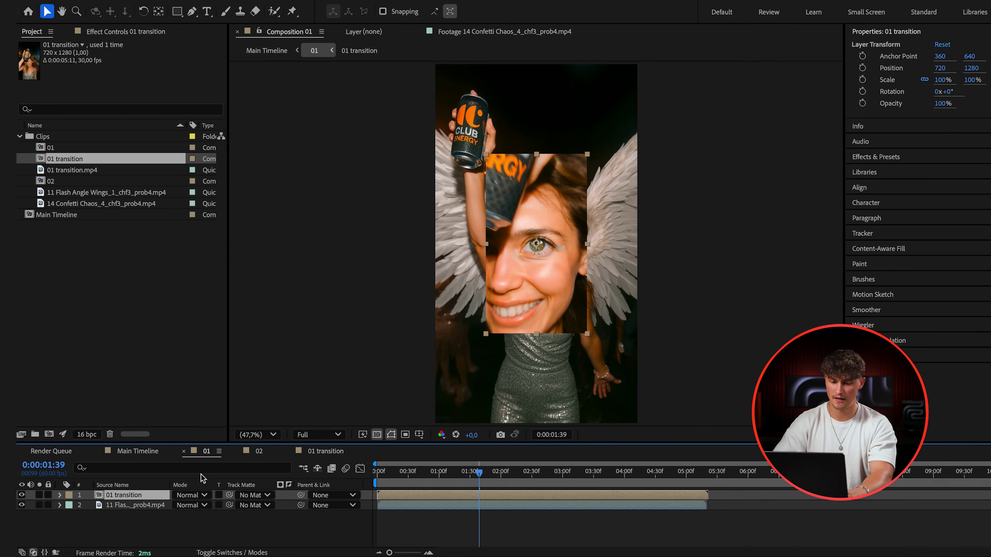
key(shift)
drag(392, 495, 714, 505)
click(690, 472)
key(space)
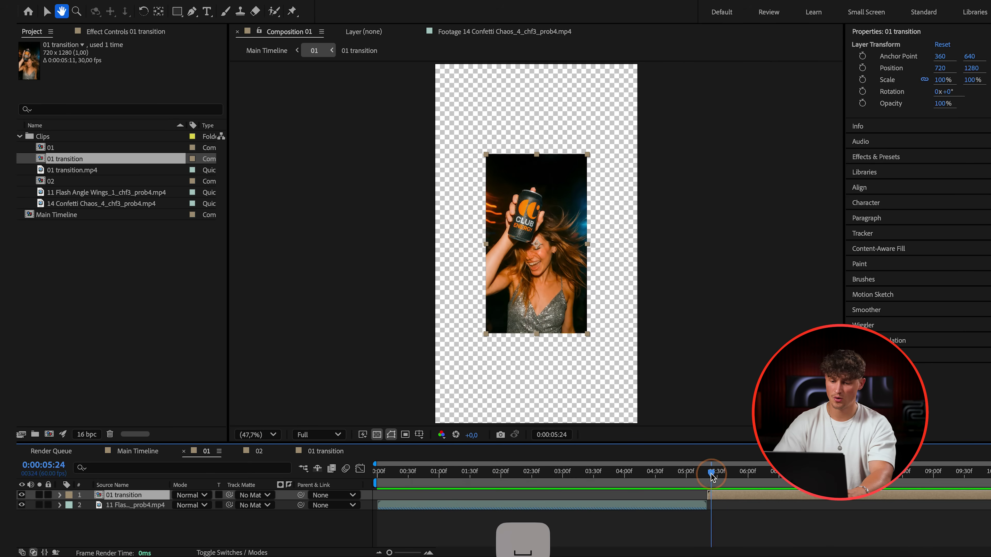
Scale the transition clip to 200% to fill the frame and preview the cut into it
drag(675, 474, 708, 480)
key(shift)
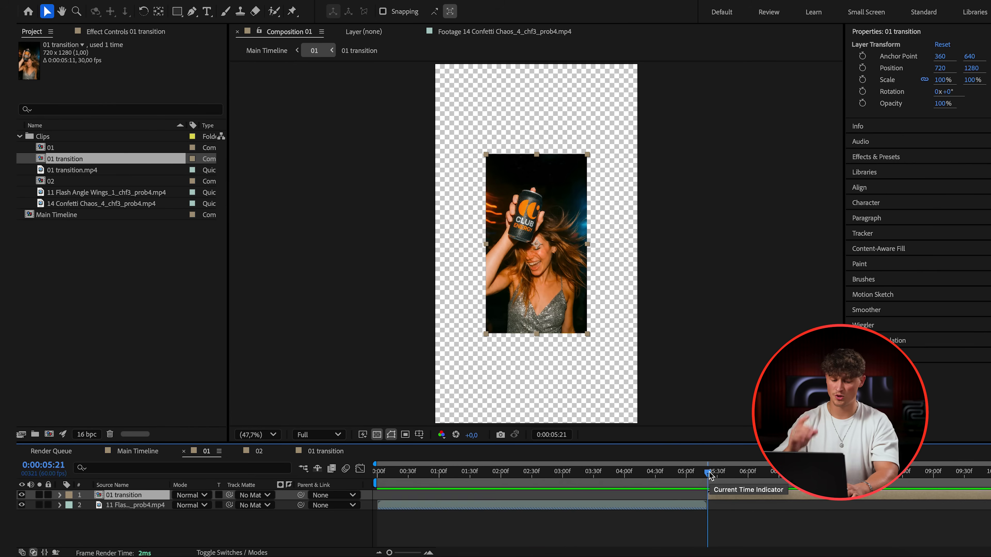
key(alt+super+f)
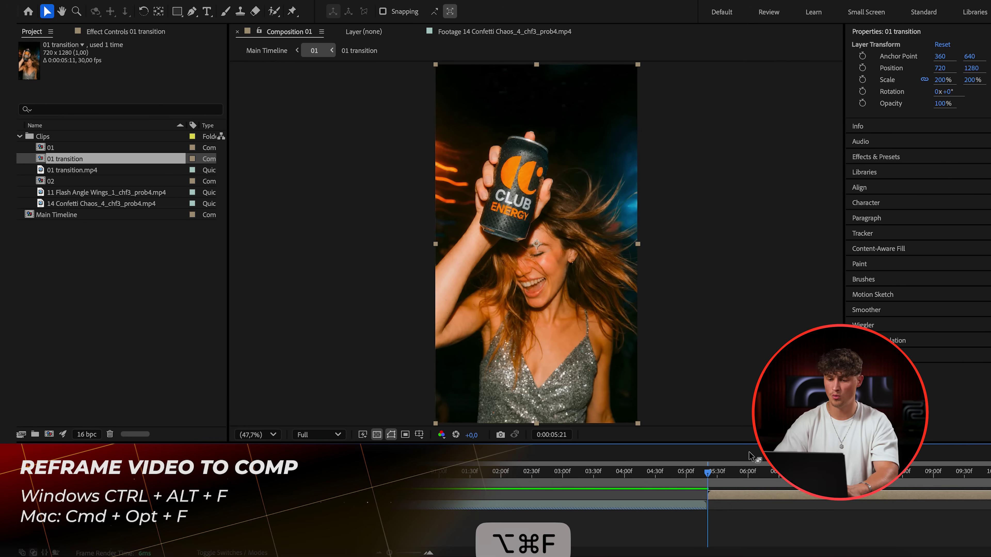
drag(708, 473, 681, 476)
key(space)
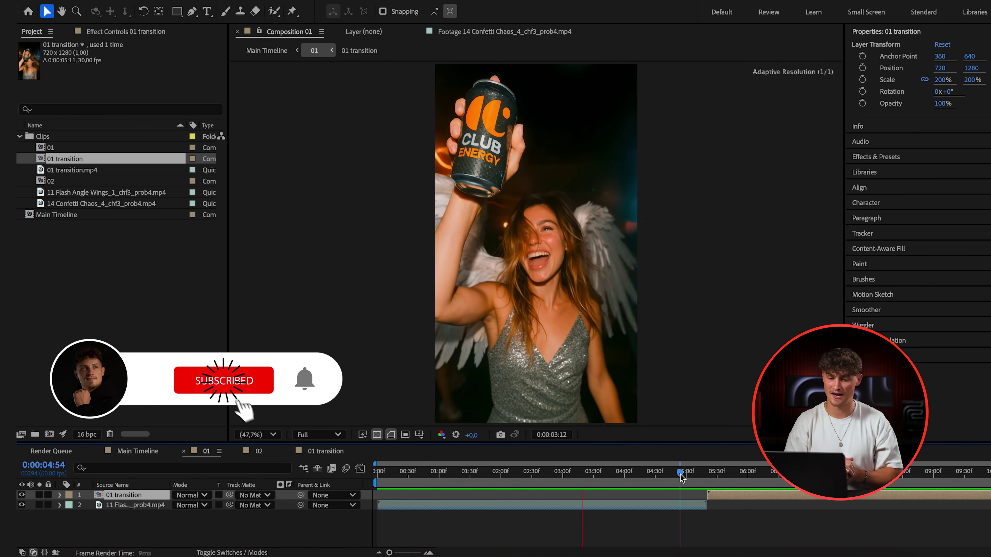
key(space)
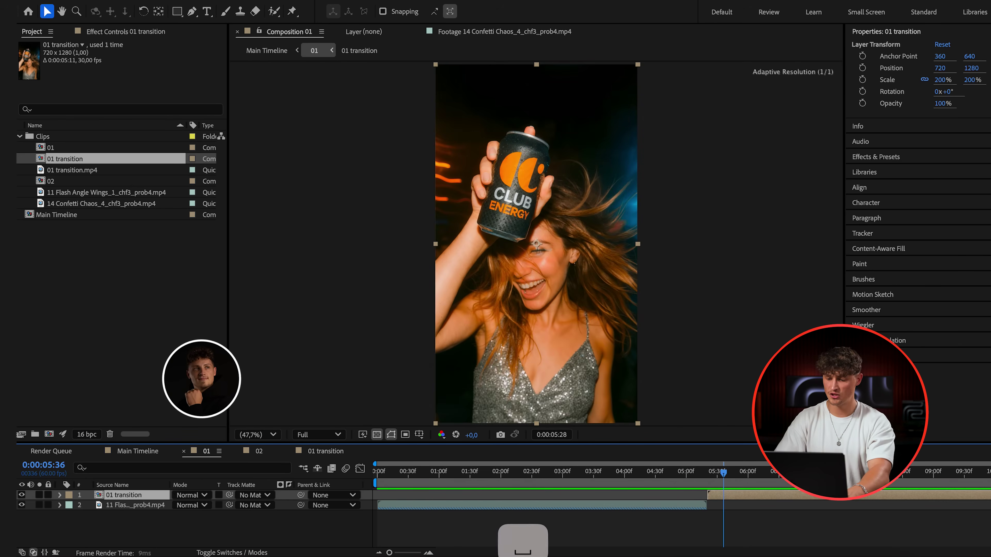
click(160, 1)
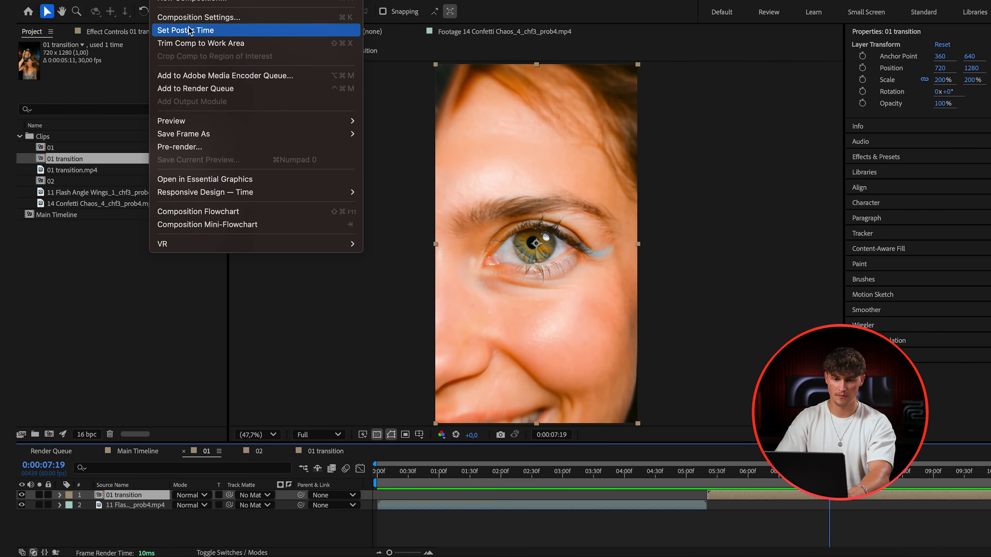
Confirm comp 01's settings and check the full comp length in the timeline
click(188, 13)
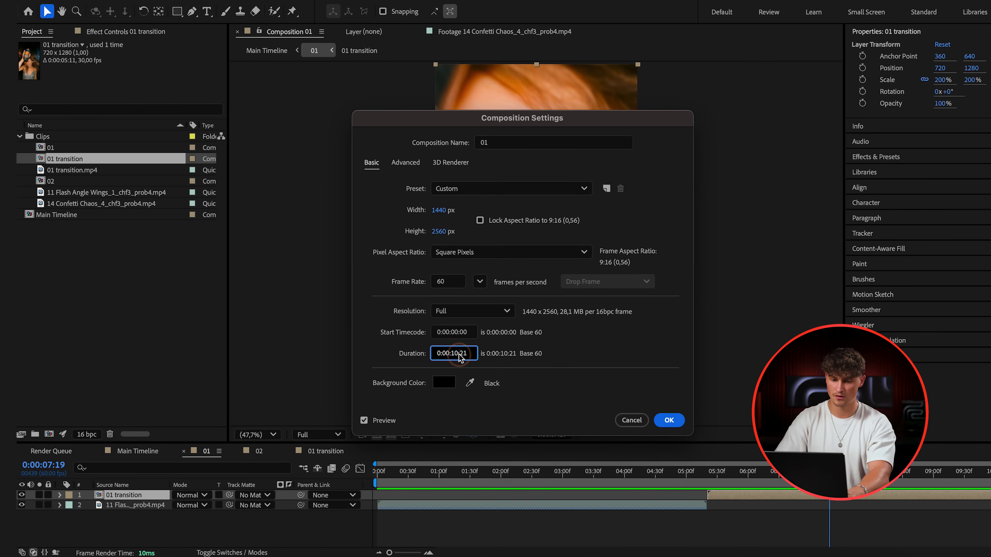
key(Return)
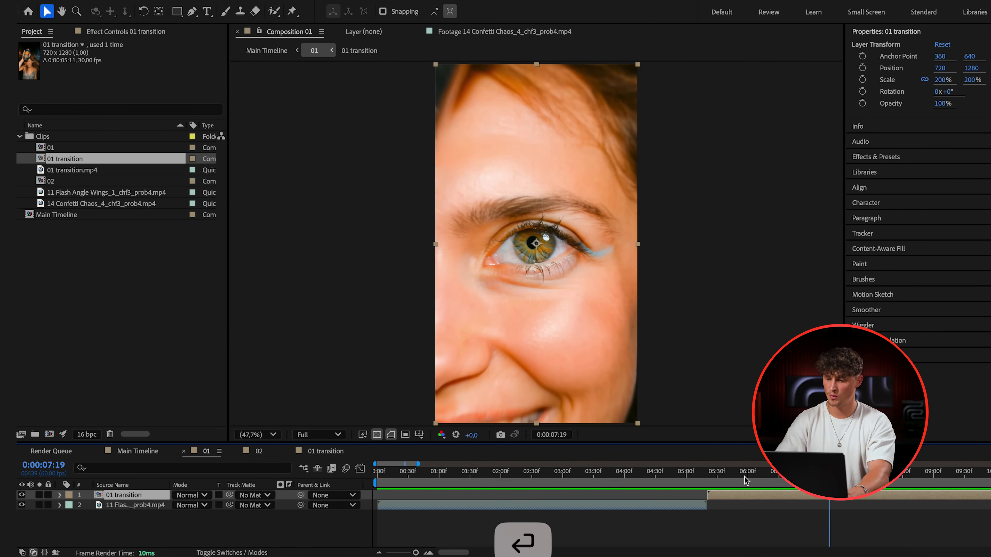
key(semicolon)
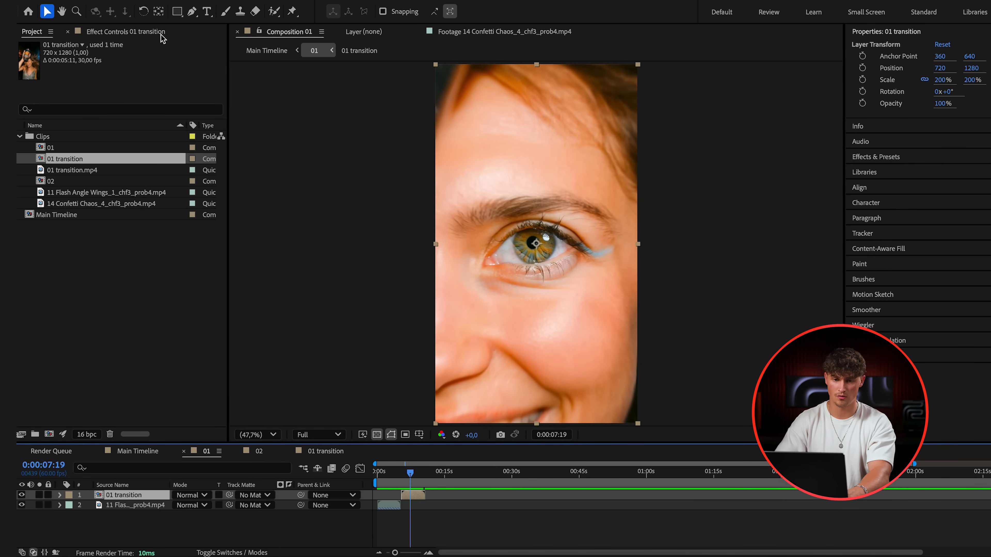
key(semicolon)
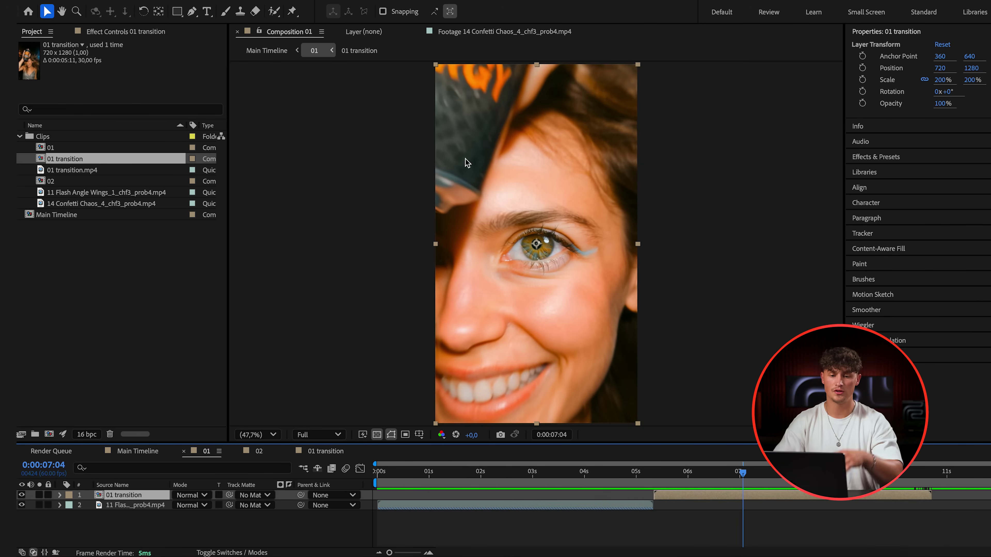
Duplicate the 01 transition layer at the eye-filling frame and apply Mocha AE to the copy
click(96, 34)
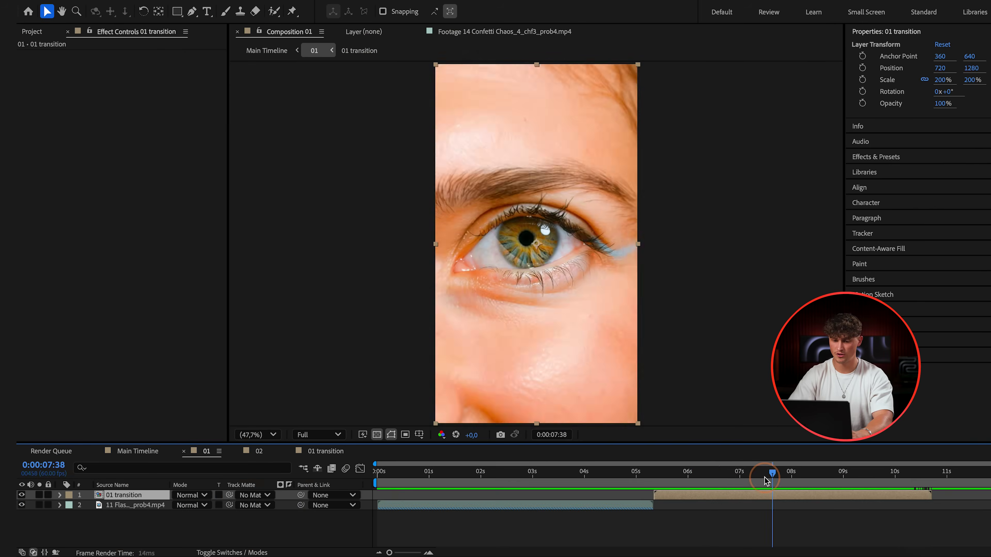
mouse_move(770, 474)
mouse_down()
mouse_move(714, 474)
mouse_move(789, 478)
mouse_move(681, 475)
mouse_move(883, 474)
mouse_move(758, 477)
mouse_up()
key(super+shift+d)
key(ctrl+space)
text(moch)
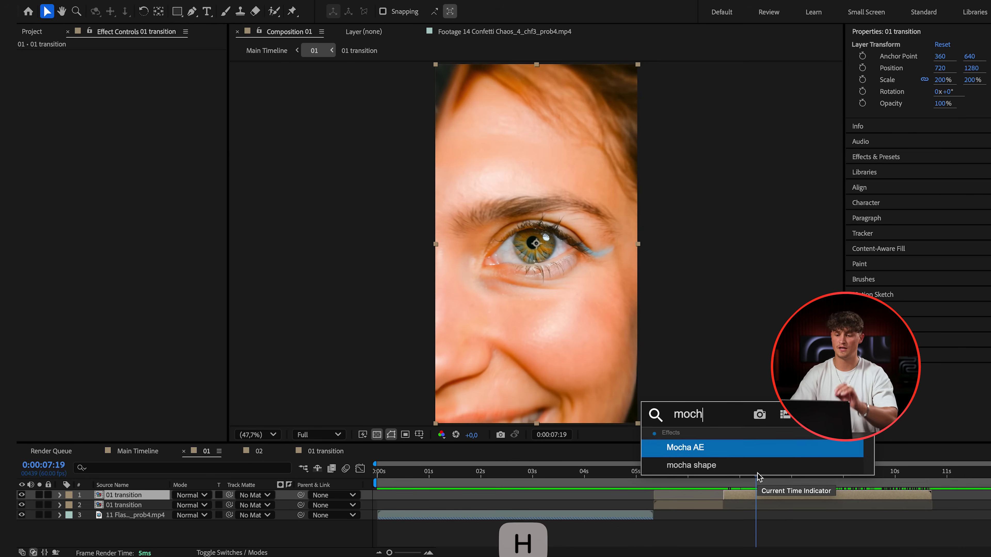
key(Return)
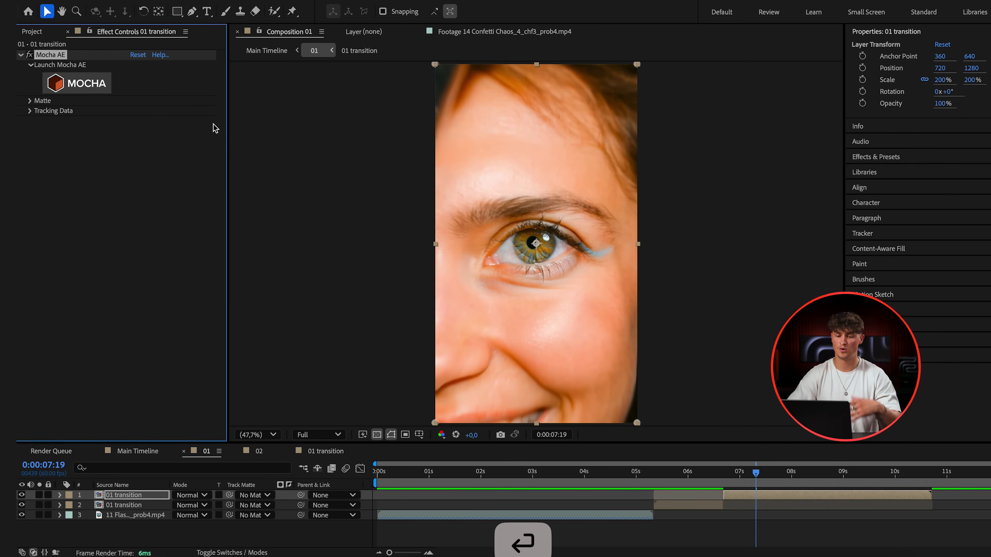
Launch Mocha AE for the layer and go to frame 00:00:10:00
click(94, 94)
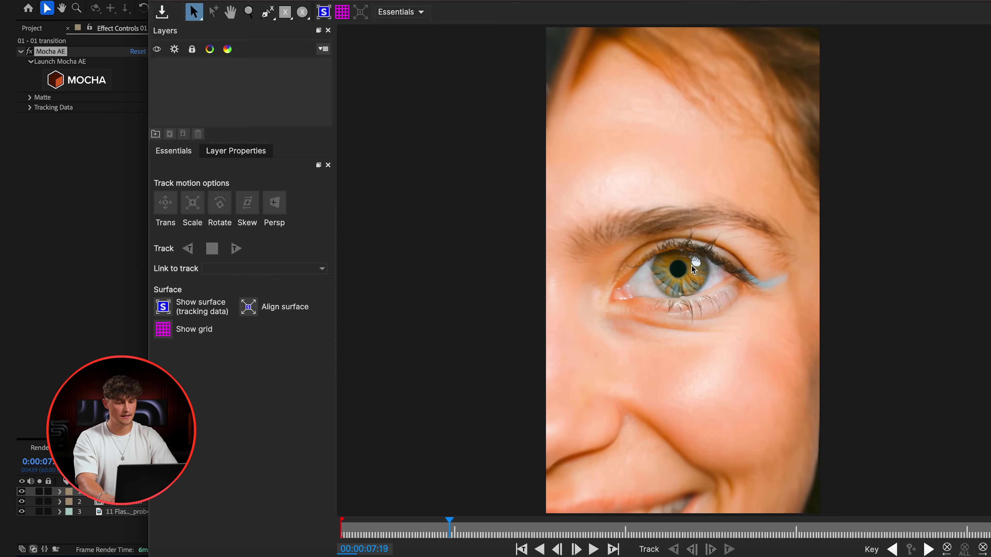
scroll(671, 427, up, 5)
scroll(701, 471, down, 2)
scroll(701, 471, up, 8)
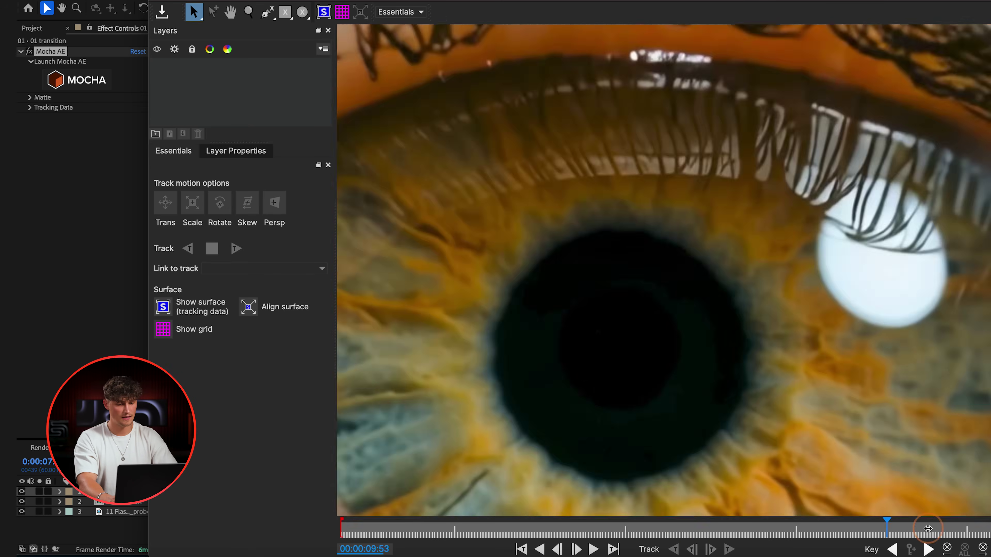
scroll(756, 406, up, 1)
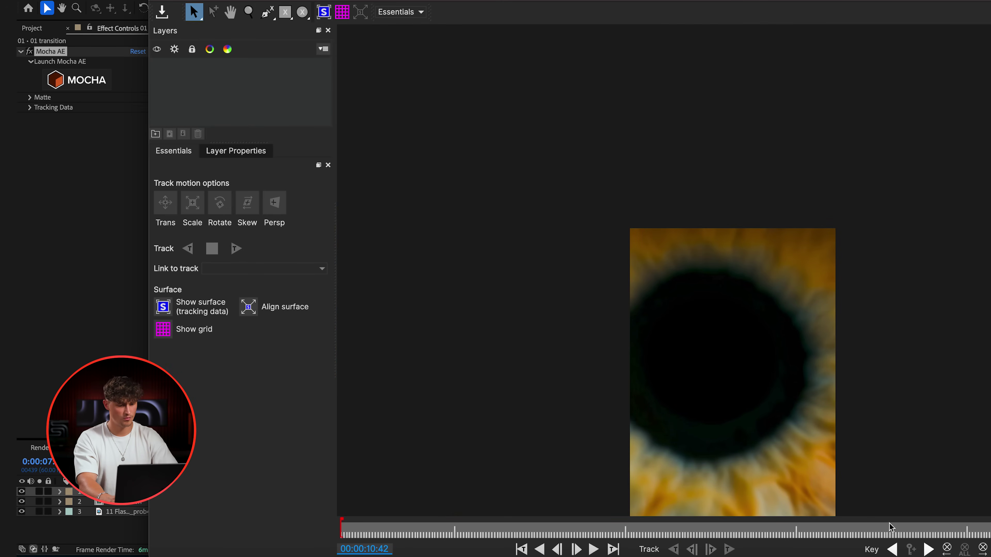
click(897, 531)
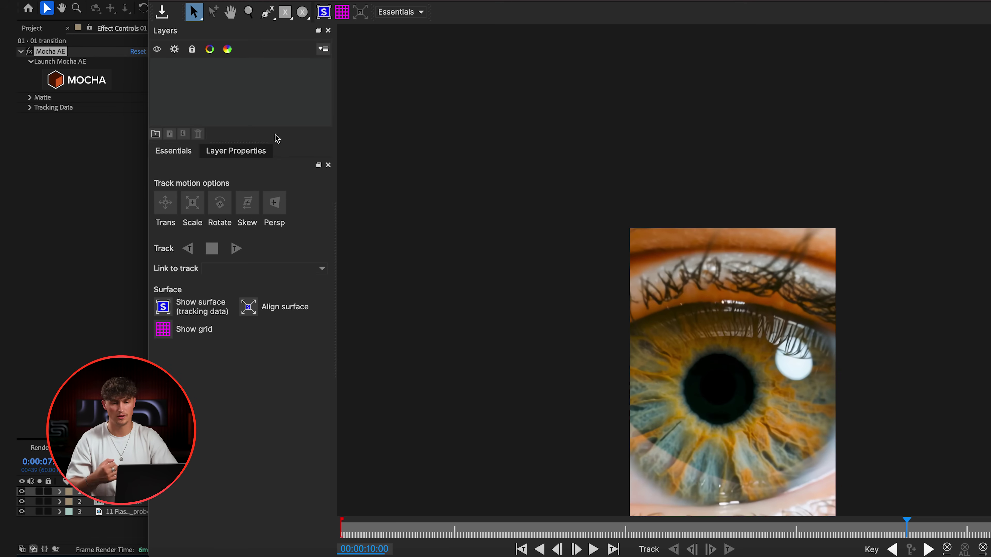
Draw a circle spline, Layer 1, and move and widen it to fit the pupil
click(302, 13)
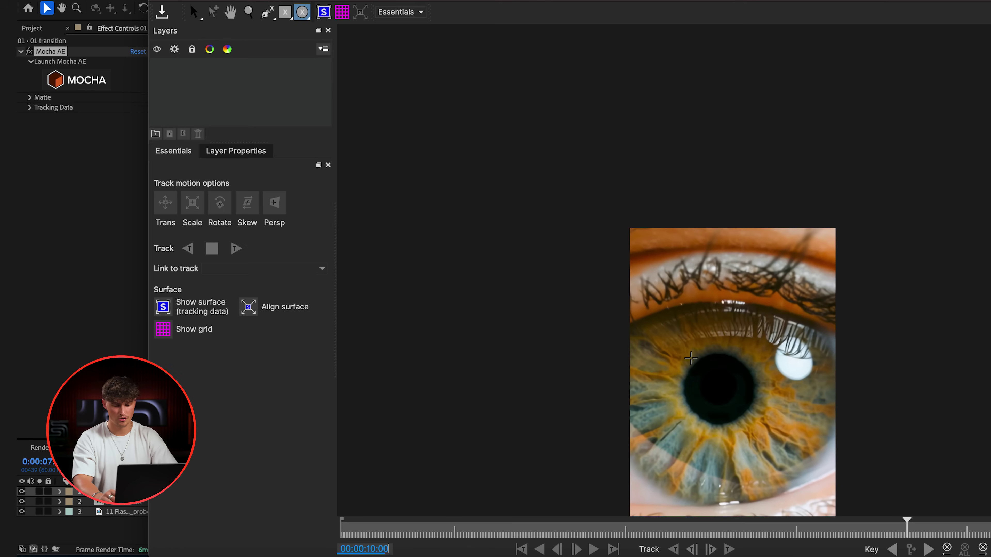
drag(755, 426, 755, 425)
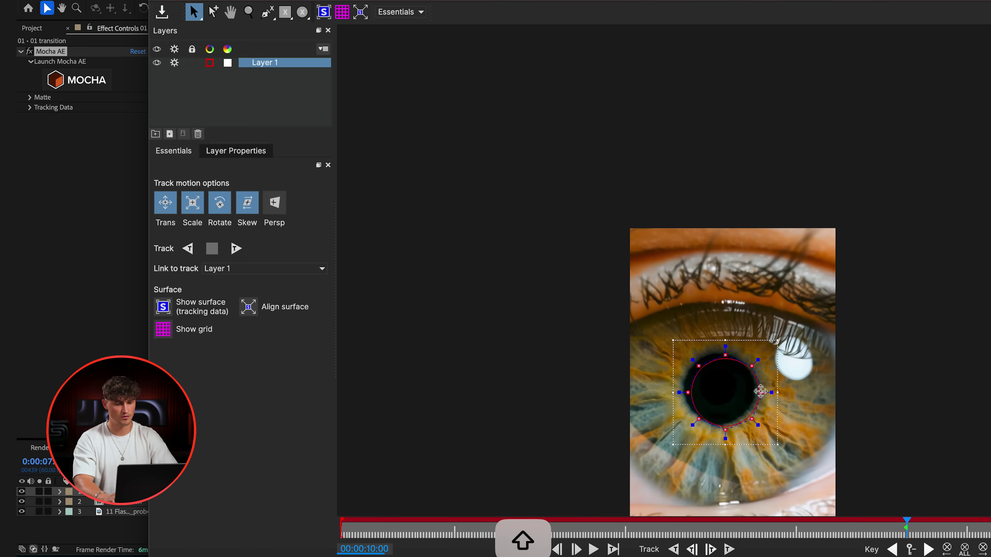
click(301, 13)
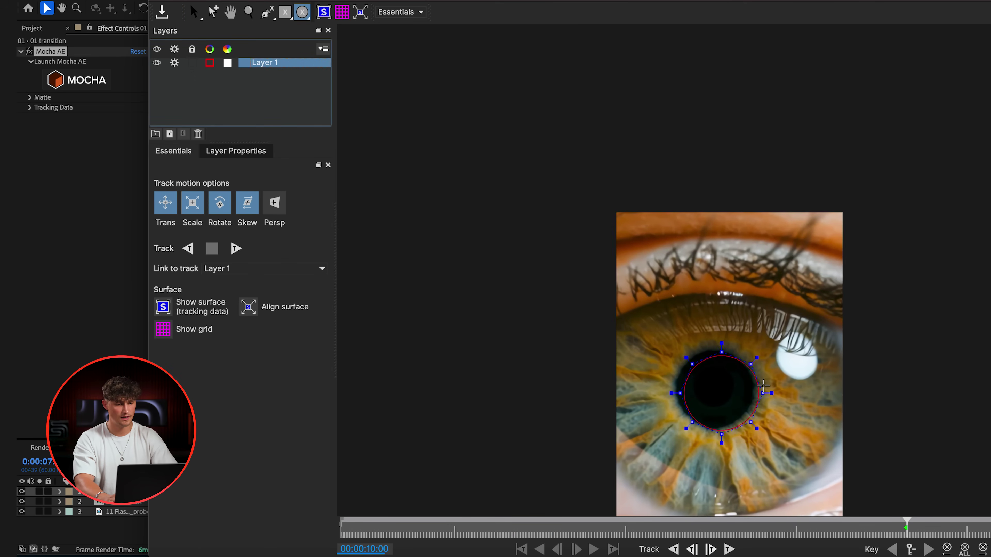
scroll(763, 386, up, 5)
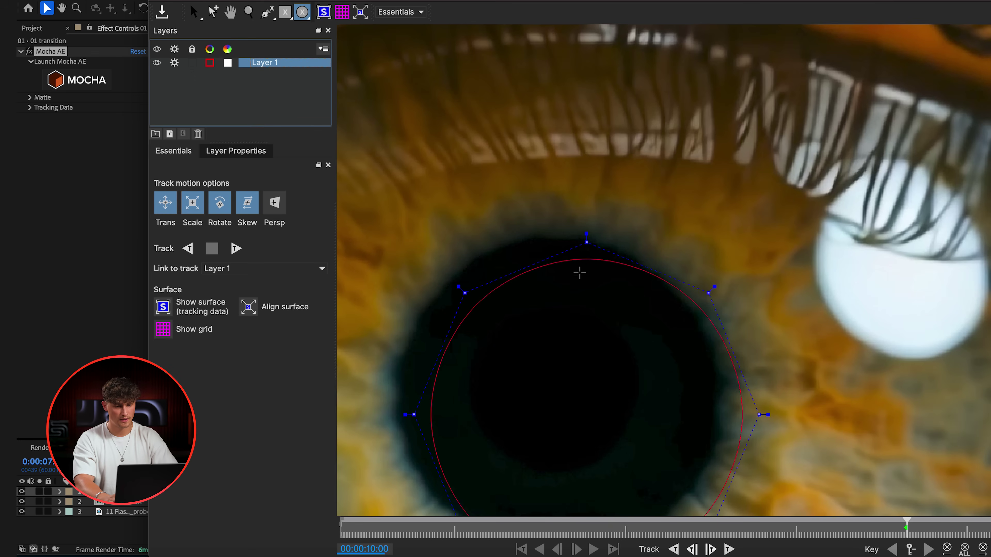
click(202, 11)
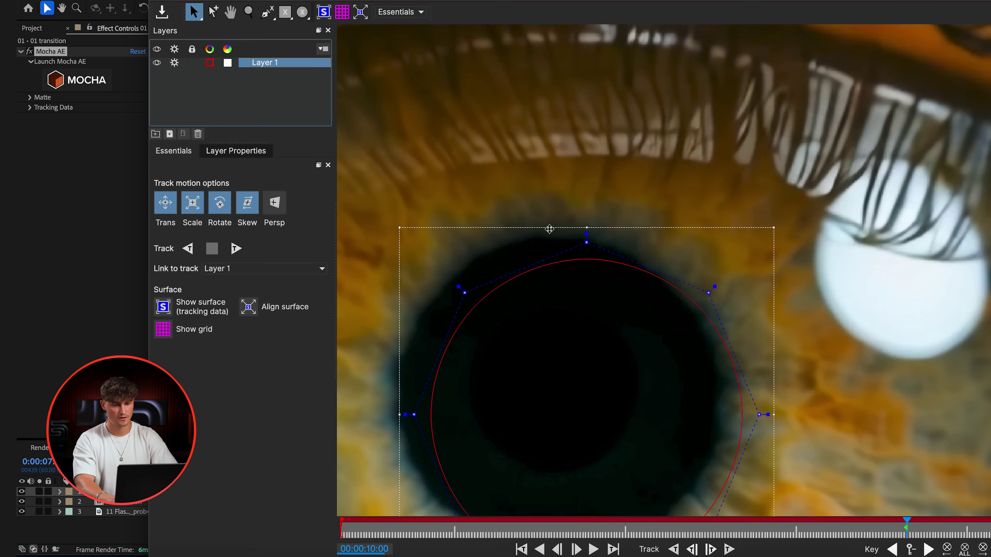
drag(573, 234, 539, 204)
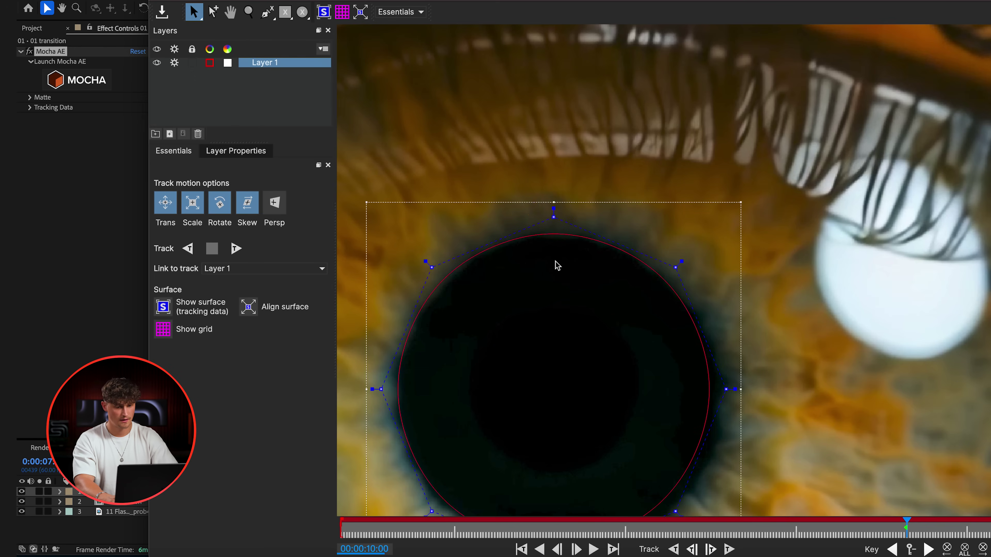
scroll(555, 264, down, 5)
scroll(556, 264, up, 6)
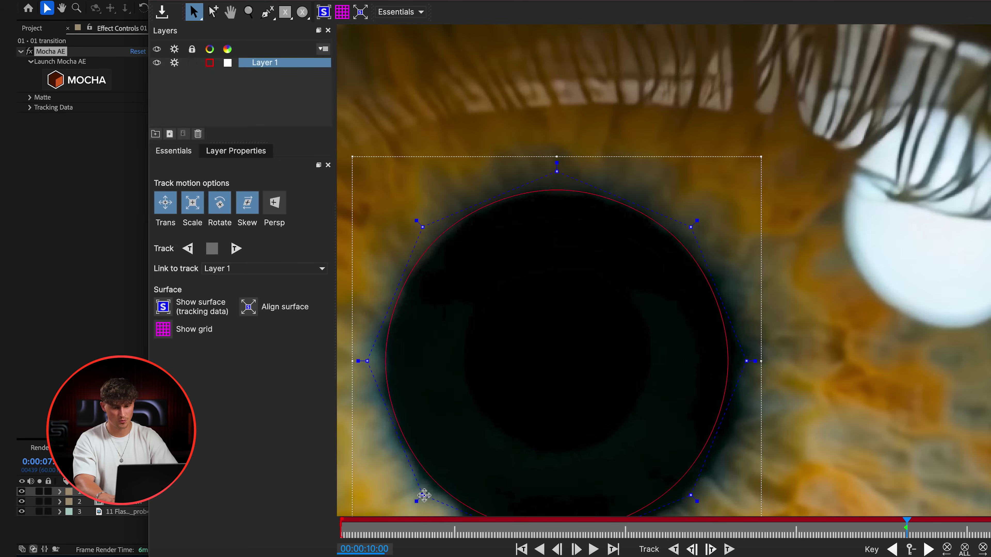
scroll(499, 463, down, 3)
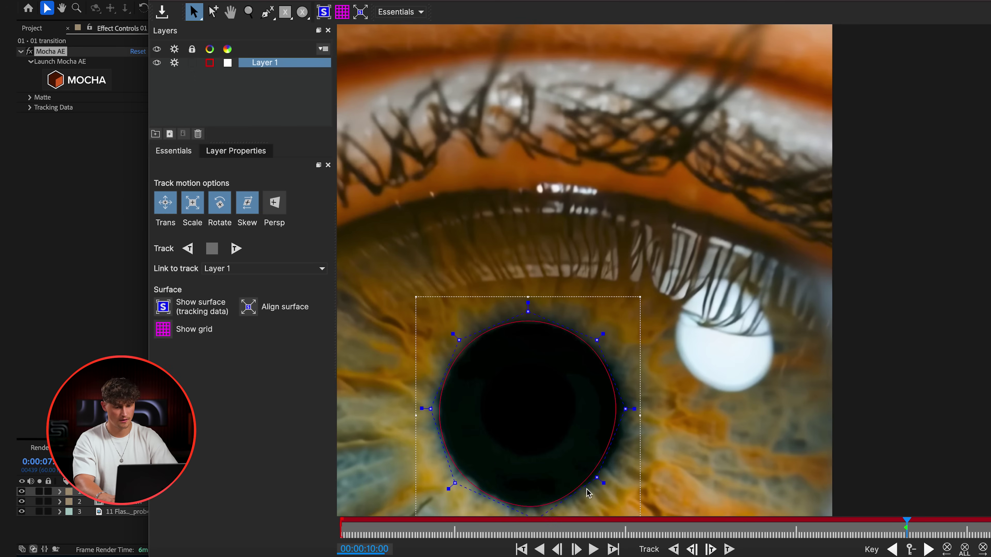
drag(625, 406, 647, 407)
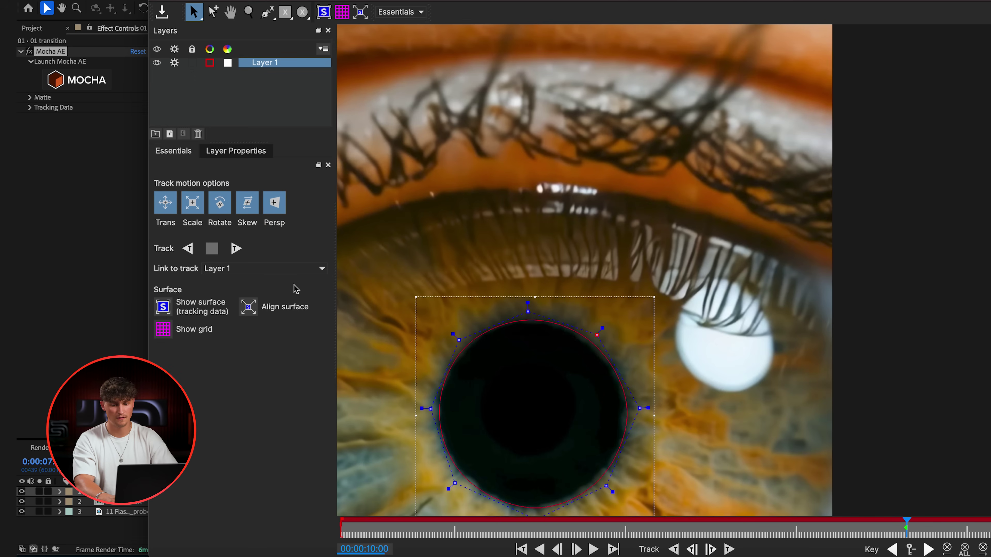
scroll(499, 425, down, 4)
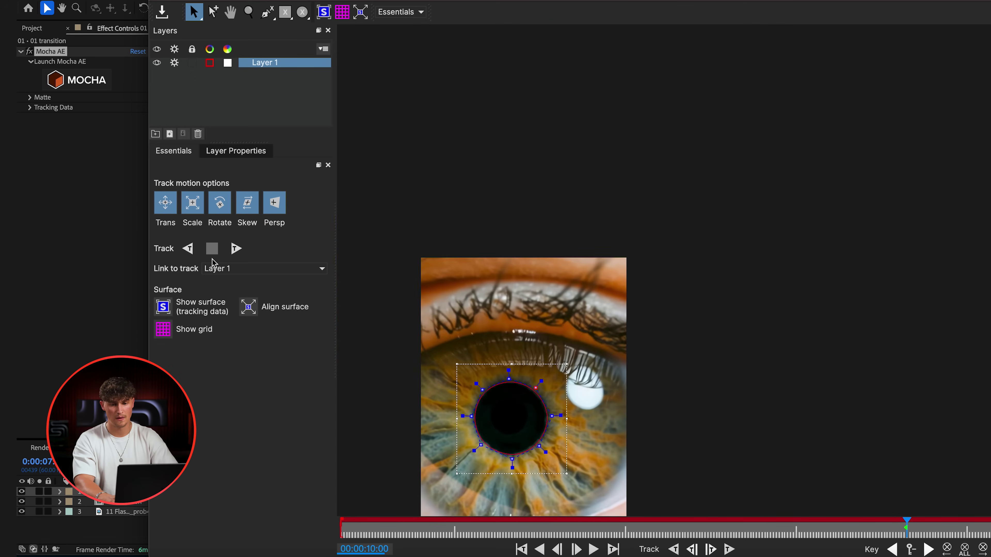
Track the pupil spline backward, stop, and check the track around 00:00:08:44
click(188, 249)
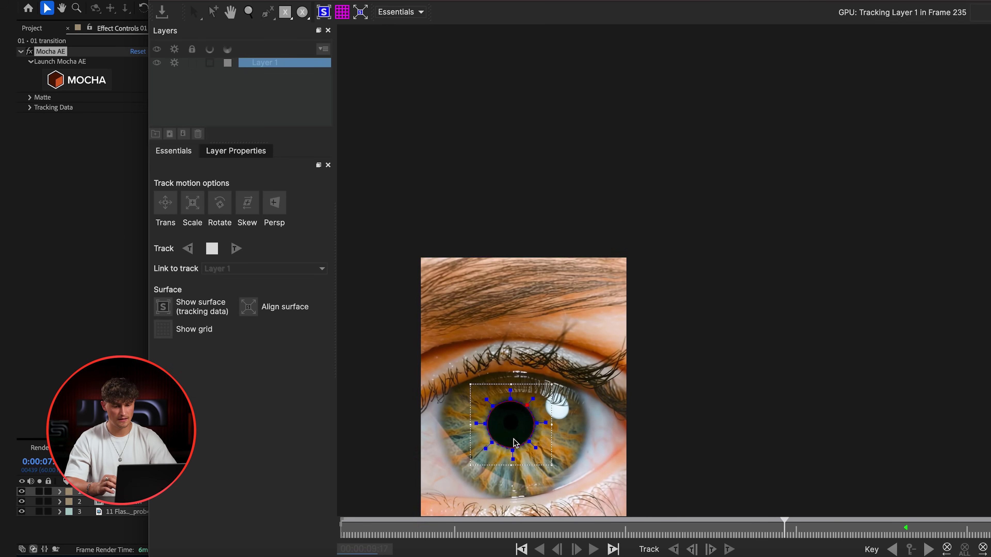
scroll(519, 433, up, 3)
scroll(643, 312, down, 5)
scroll(623, 335, up, 6)
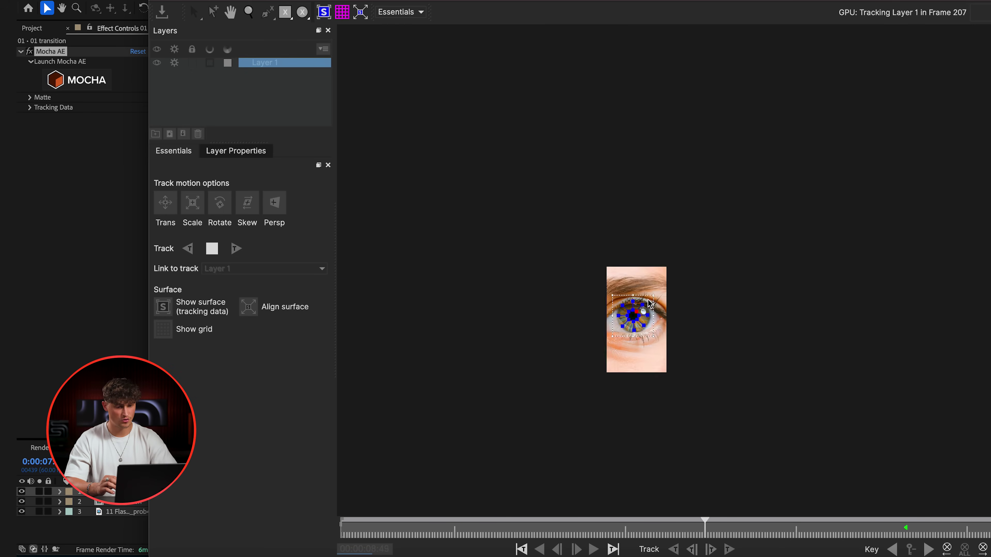
scroll(615, 347, down, 5)
scroll(608, 370, up, 3)
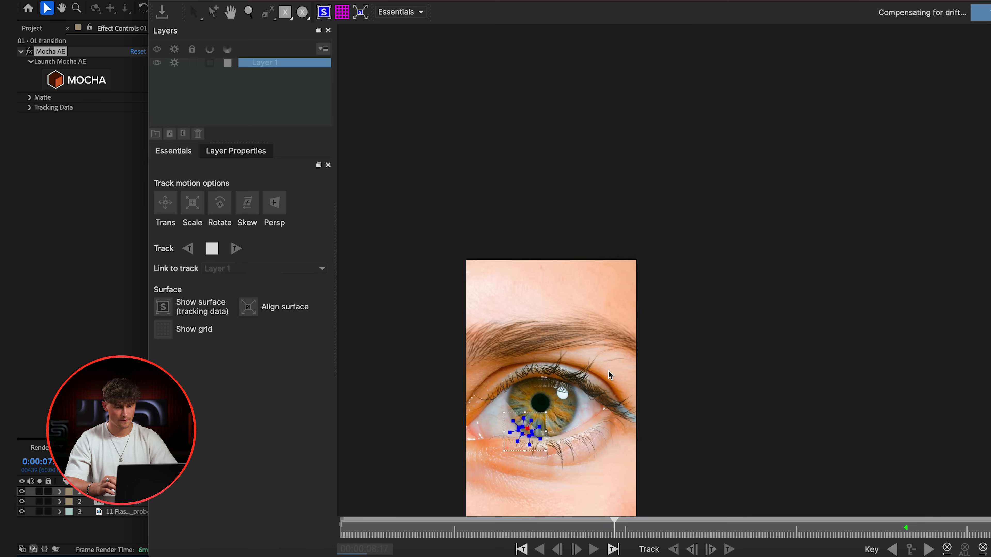
scroll(516, 462, up, 8)
scroll(516, 461, down, 5)
key(space)
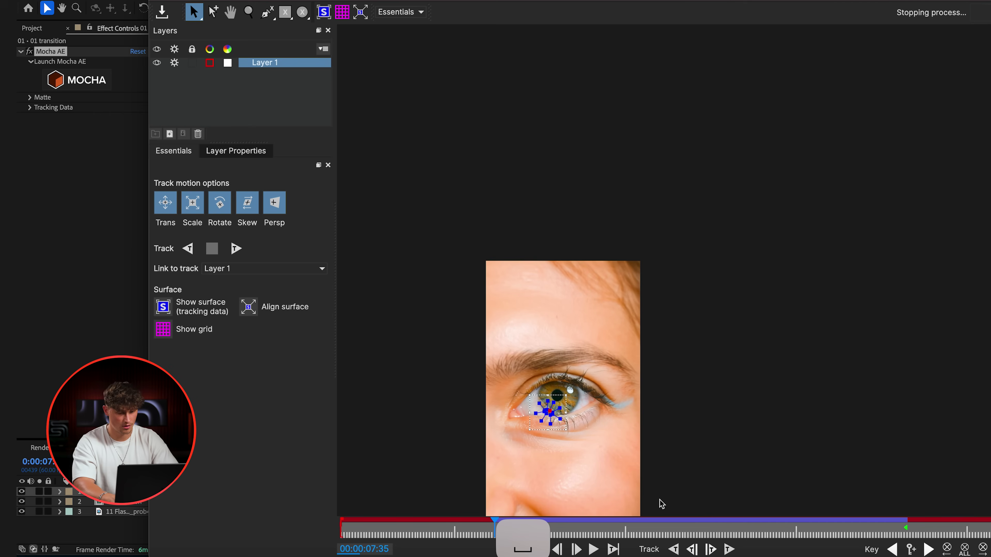
drag(682, 525, 659, 503)
Resume tracking, review frames near 8 seconds, then track forward and backward through the clip
scroll(545, 387, up, 5)
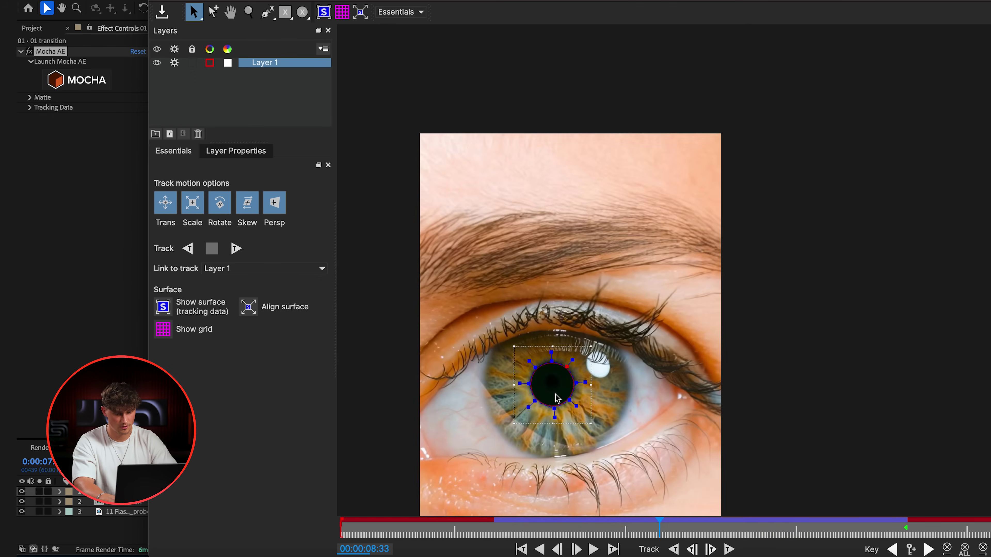
click(236, 248)
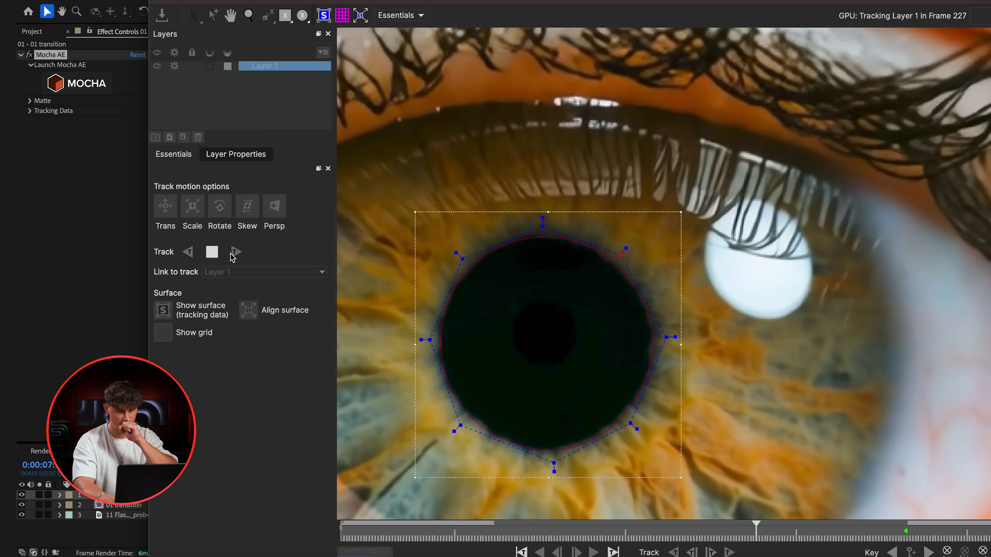
scroll(437, 363, down, 5)
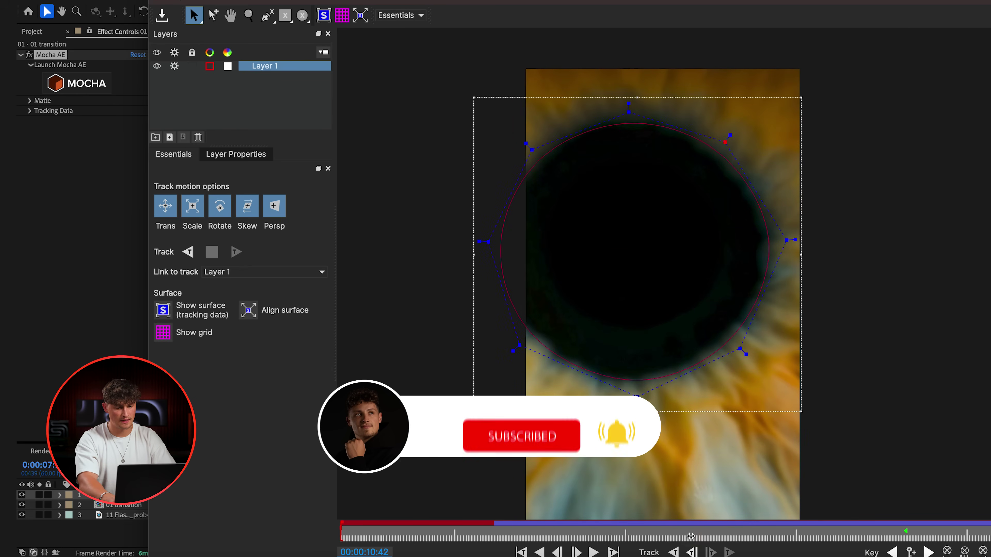
click(642, 531)
drag(609, 530, 631, 538)
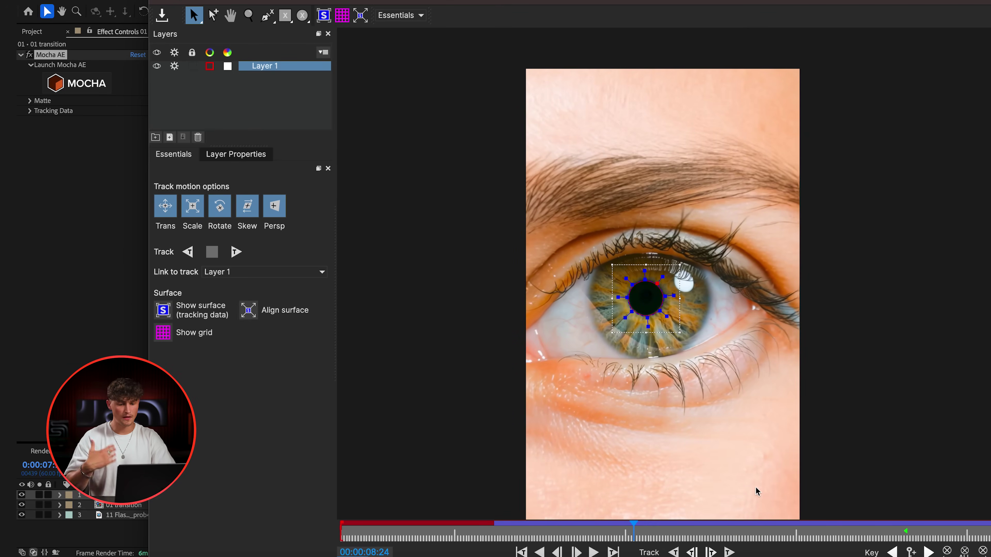
key(f)
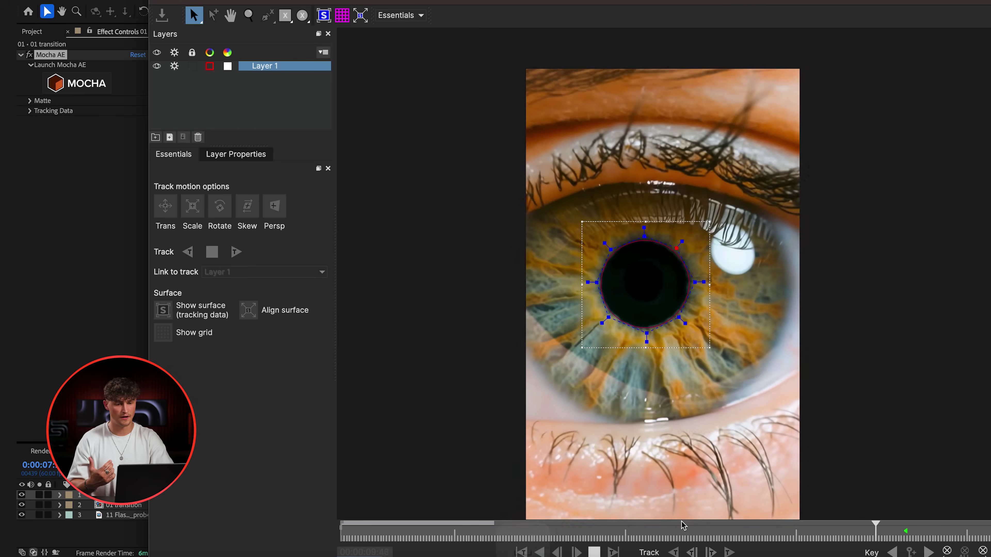
key(z)
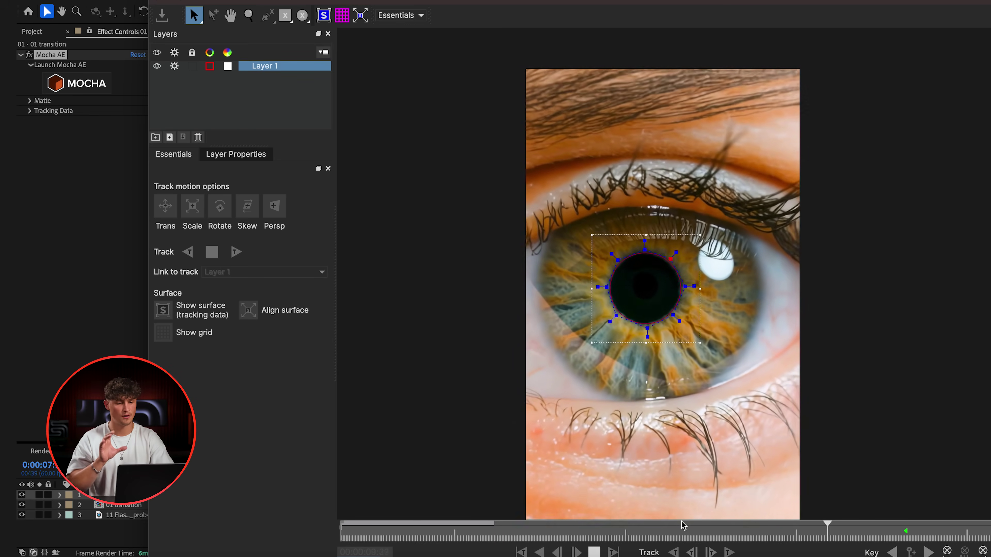
key(space)
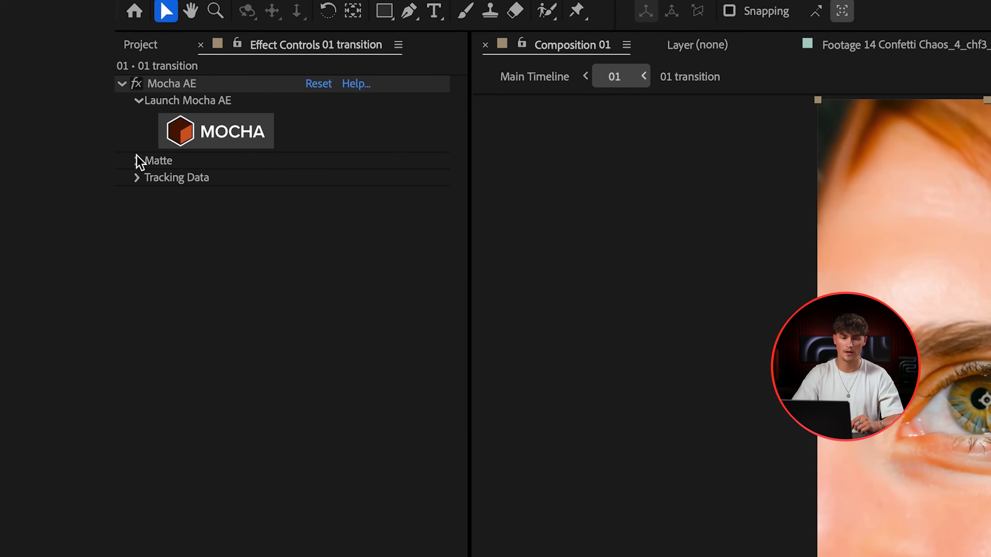
Create AE masks from the Mocha track, then have the top layer start and the lower layer end at 08:21
click(30, 100)
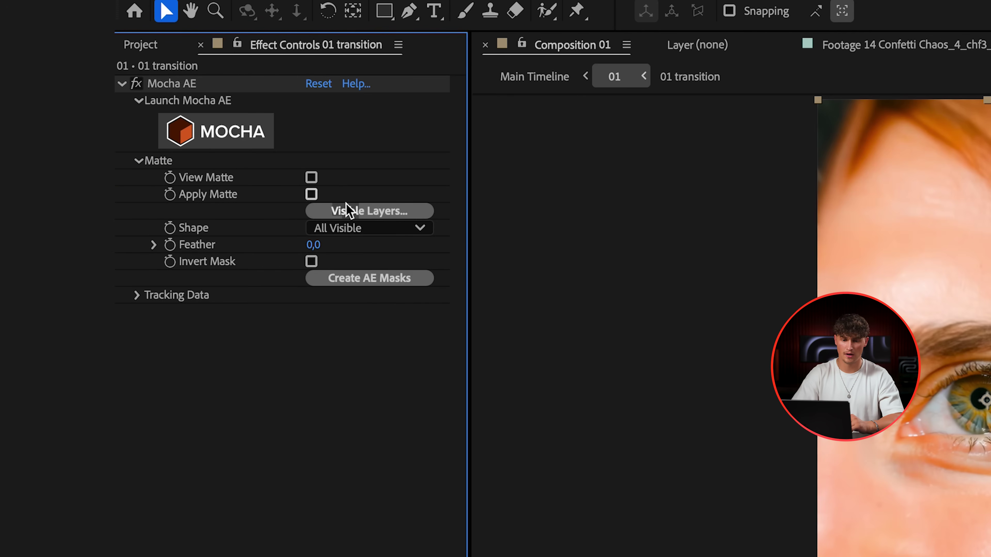
click(355, 279)
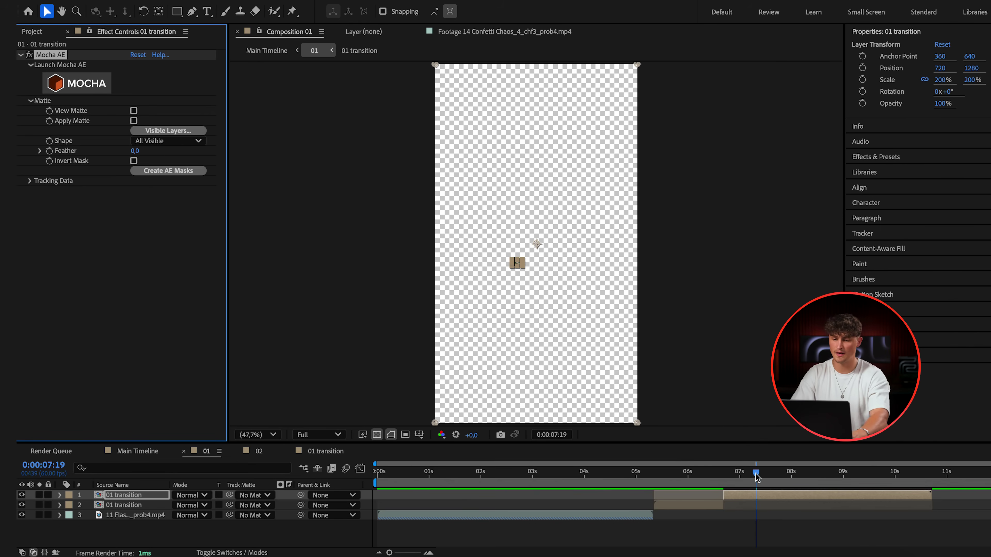
click(756, 473)
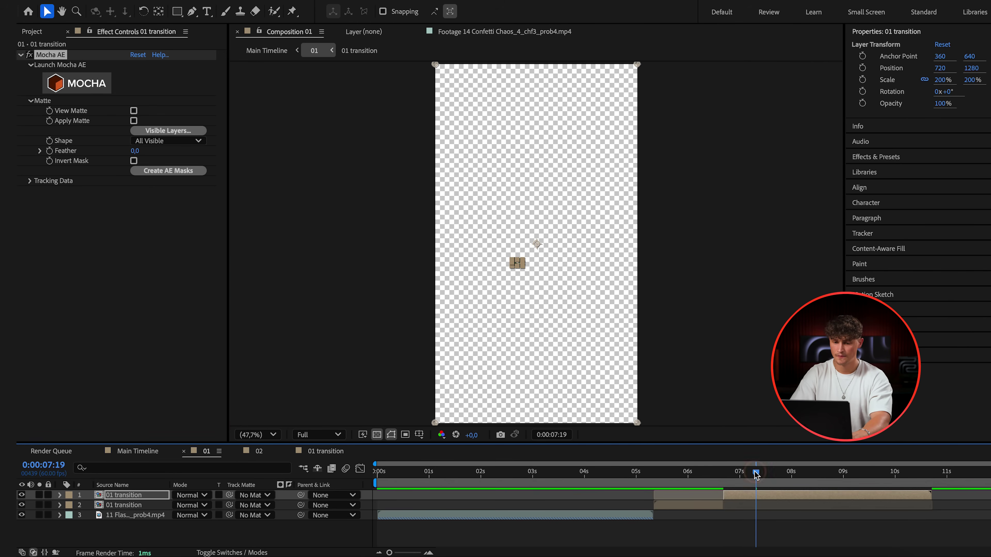
drag(771, 473, 810, 479)
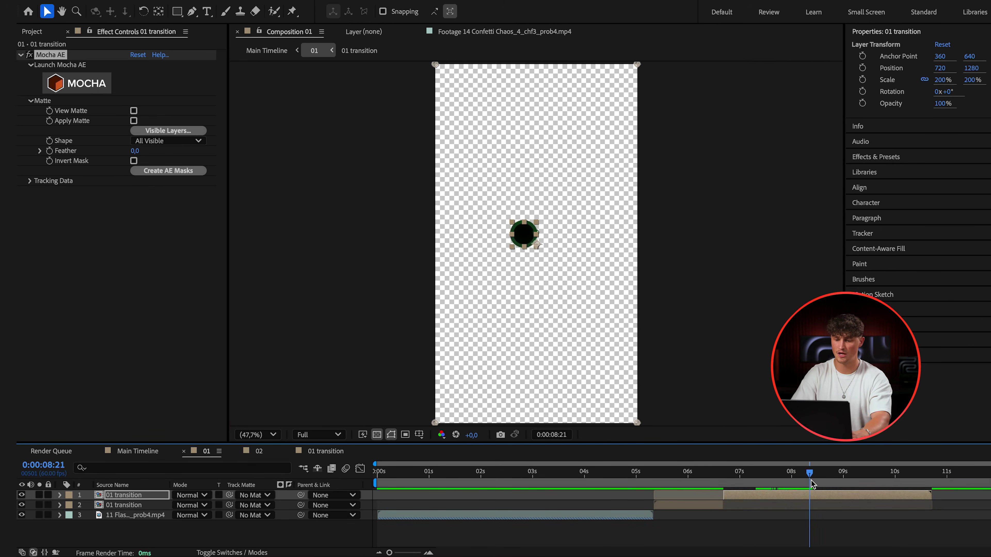
drag(722, 493, 811, 494)
drag(722, 504, 804, 514)
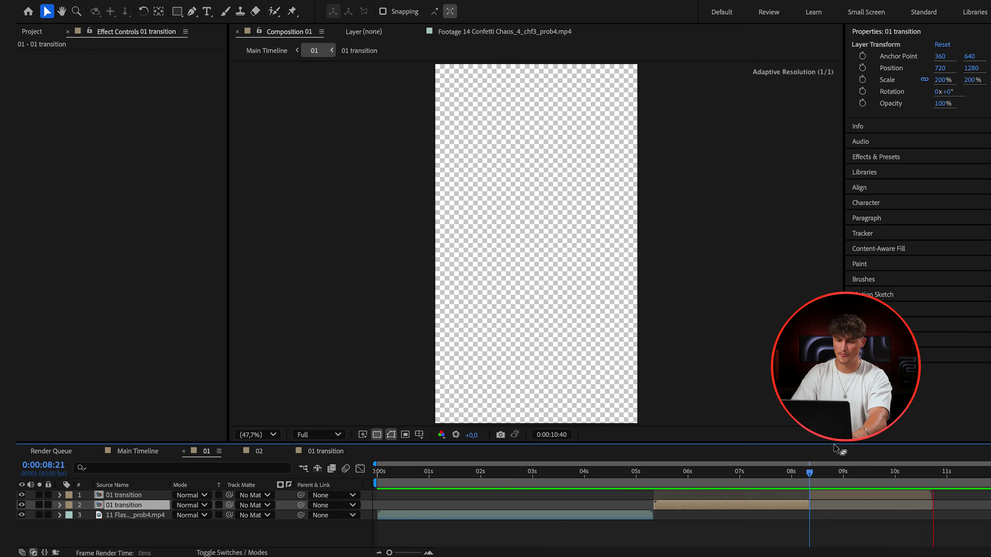
click(840, 496)
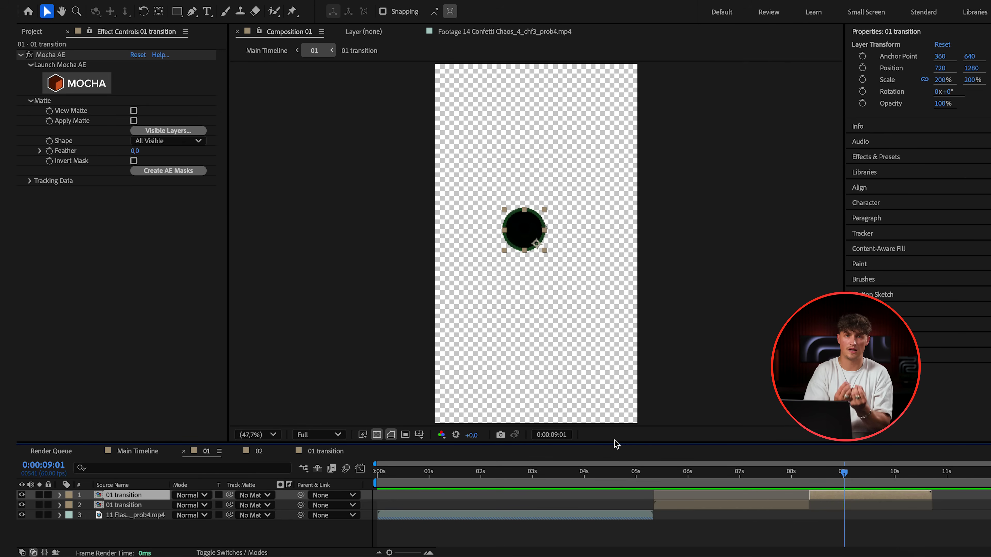
Invert the top layer's pupil mask into a hole and feather it to 11 pixels
key(m)
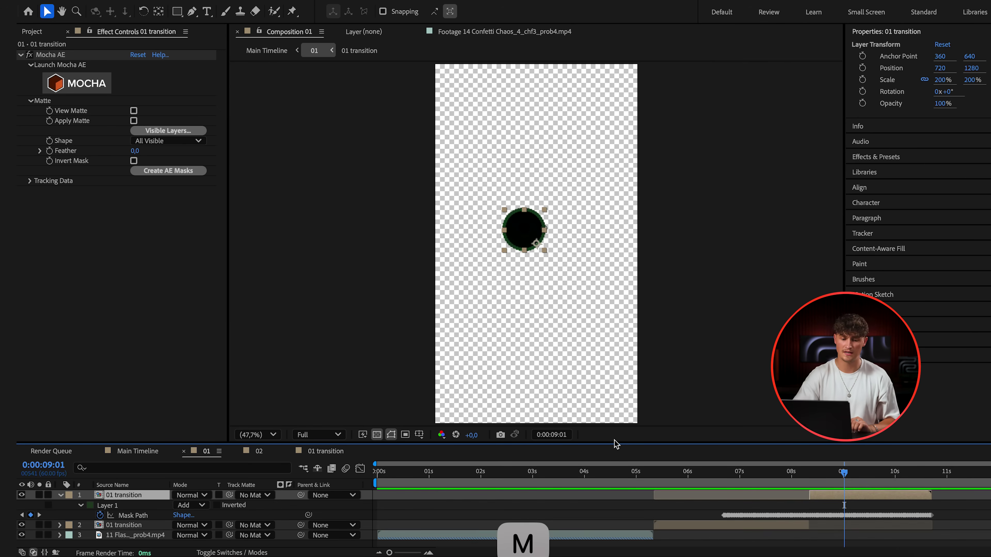
click(216, 505)
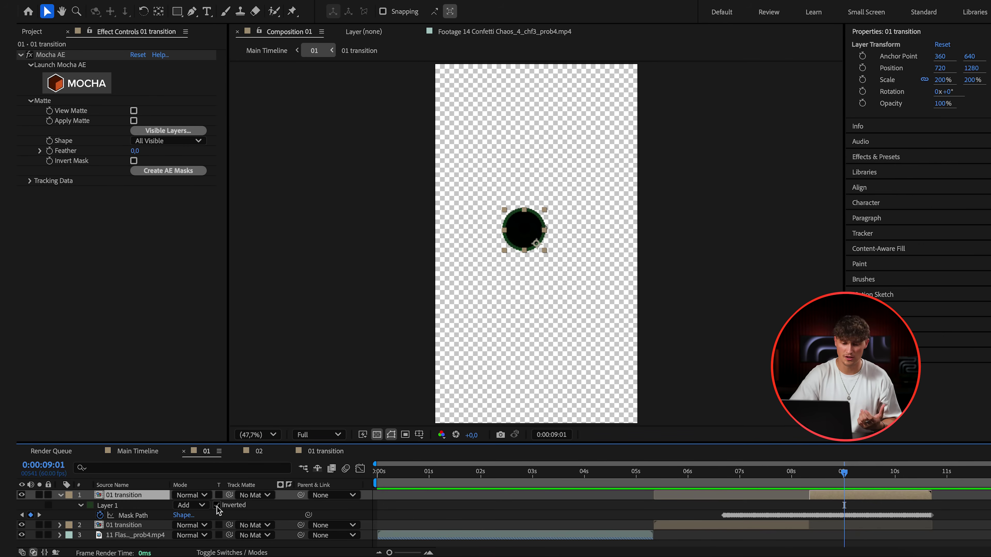
click(558, 499)
key(space)
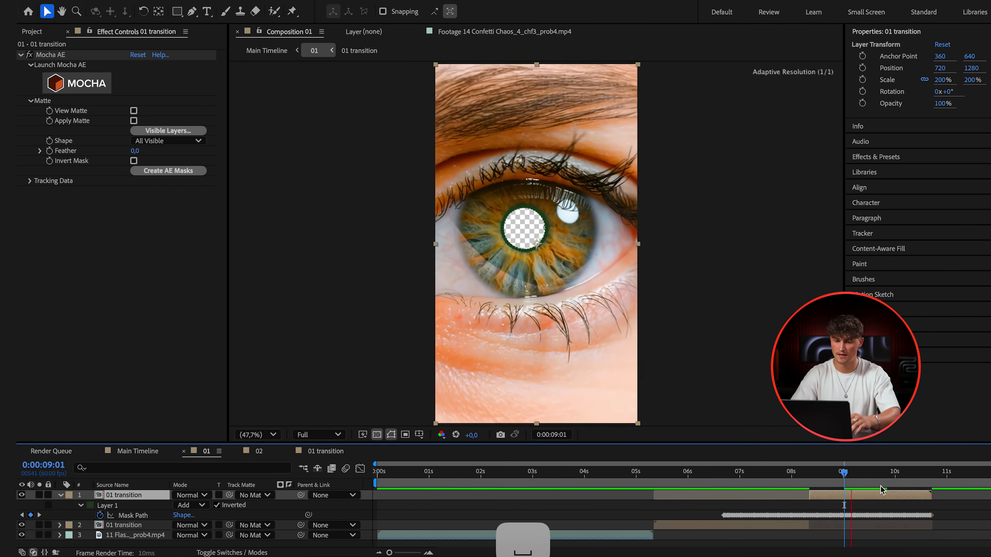
drag(843, 473, 875, 478)
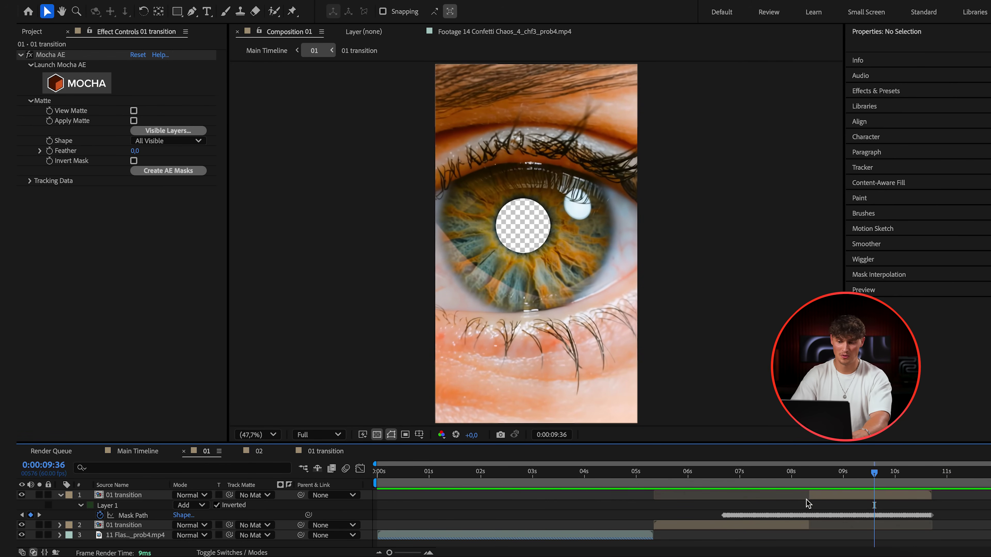
click(818, 497)
key(f)
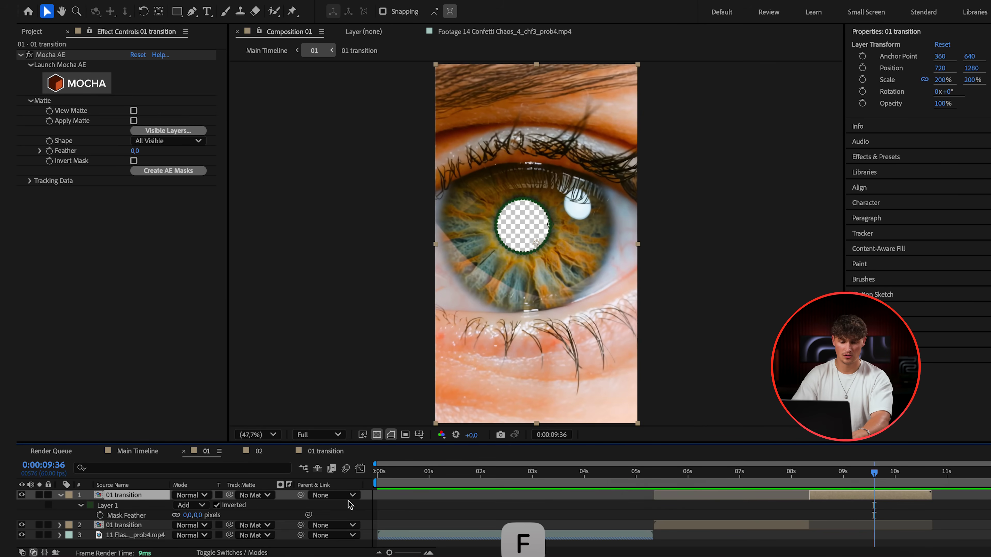
drag(193, 515, 202, 516)
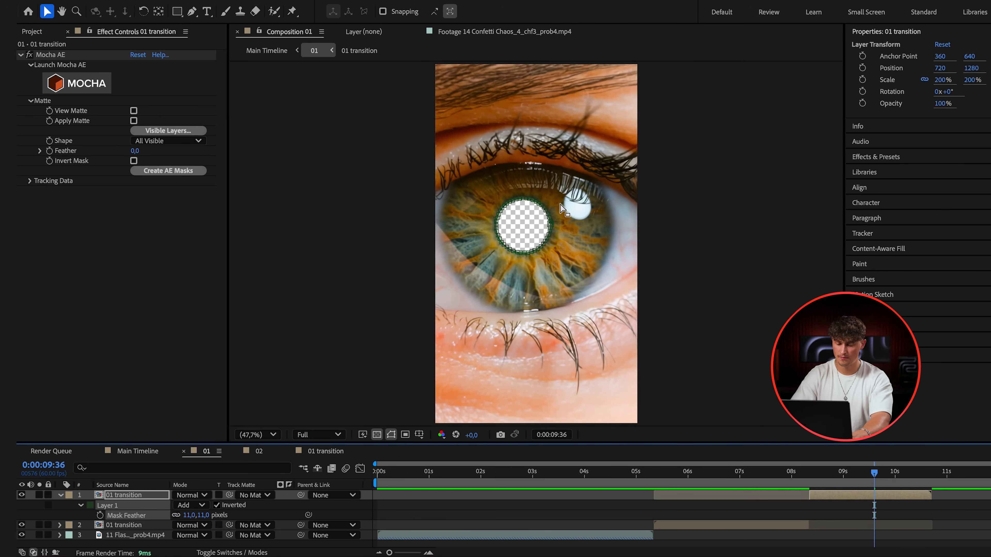
key(period)
key(period)
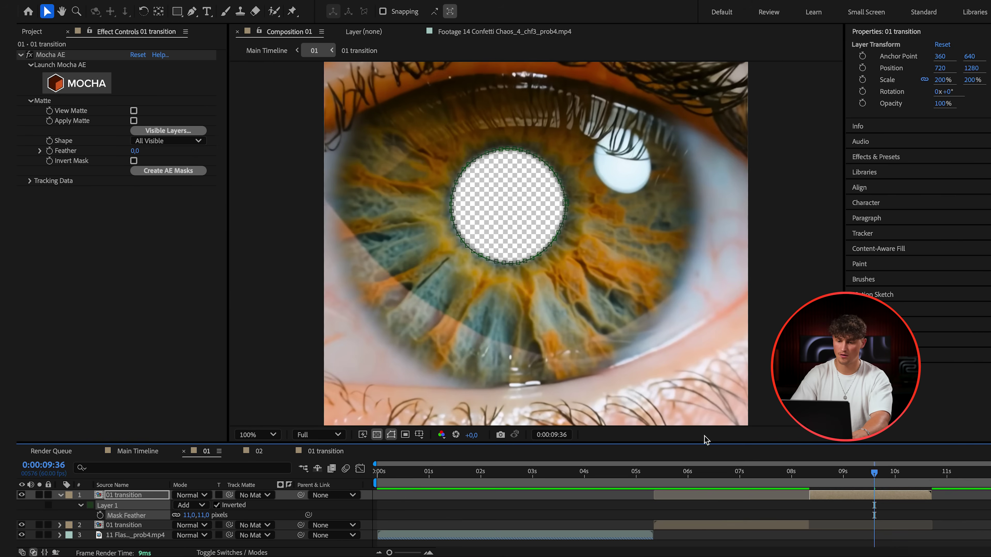
click(770, 514)
drag(874, 471, 831, 474)
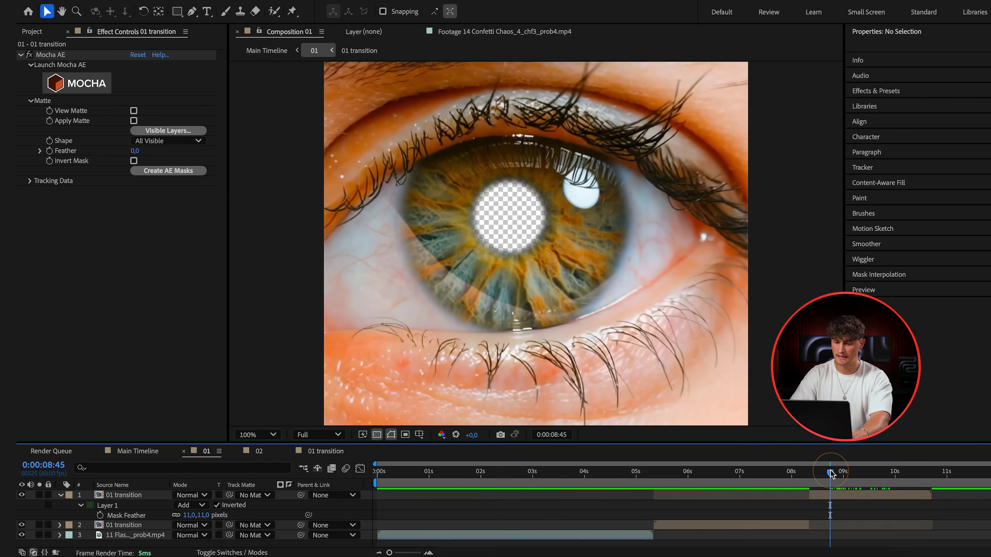
Duplicate the masked layer as 01 Inside transition and un-invert its mask to keep only the pupil
click(836, 501)
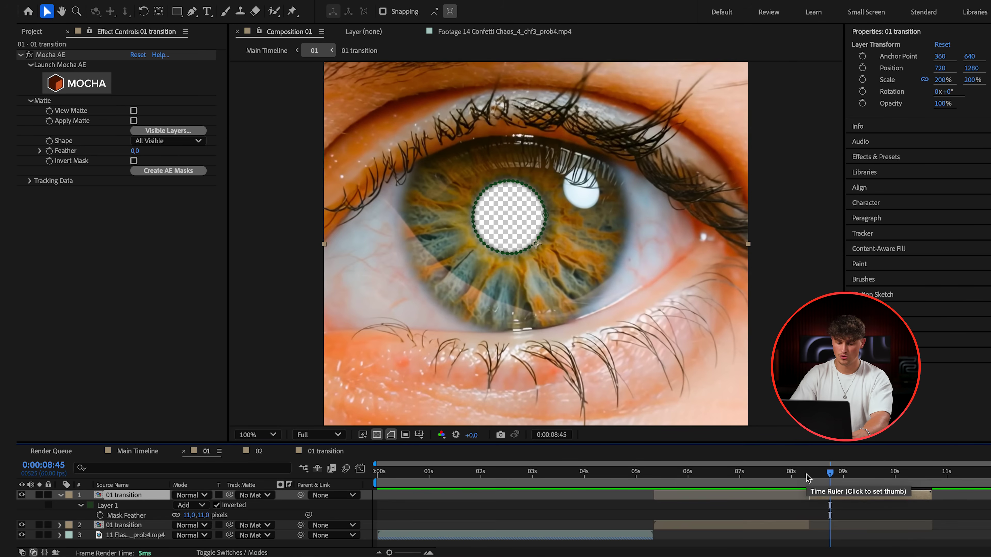
key(super+d)
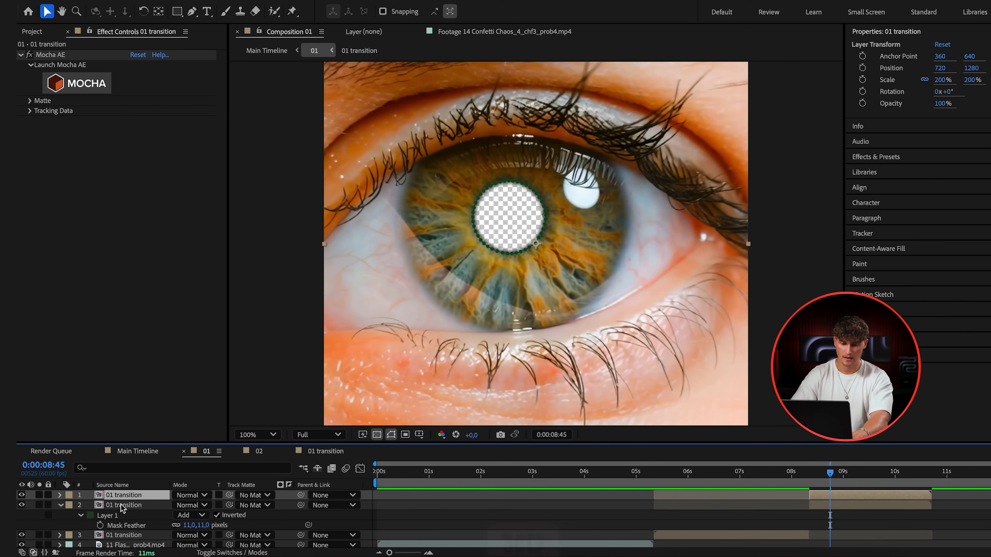
key(Return)
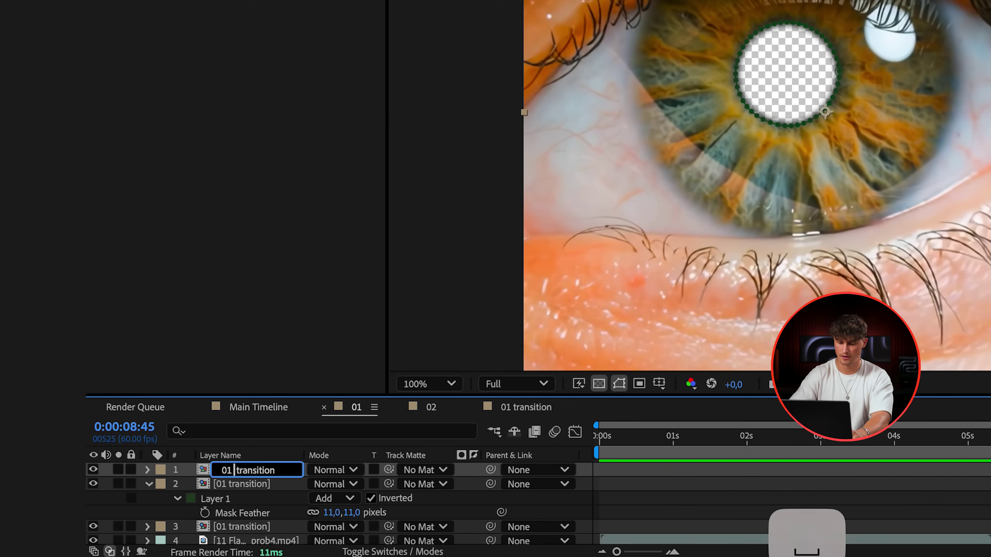
text(Inside)
key(Return)
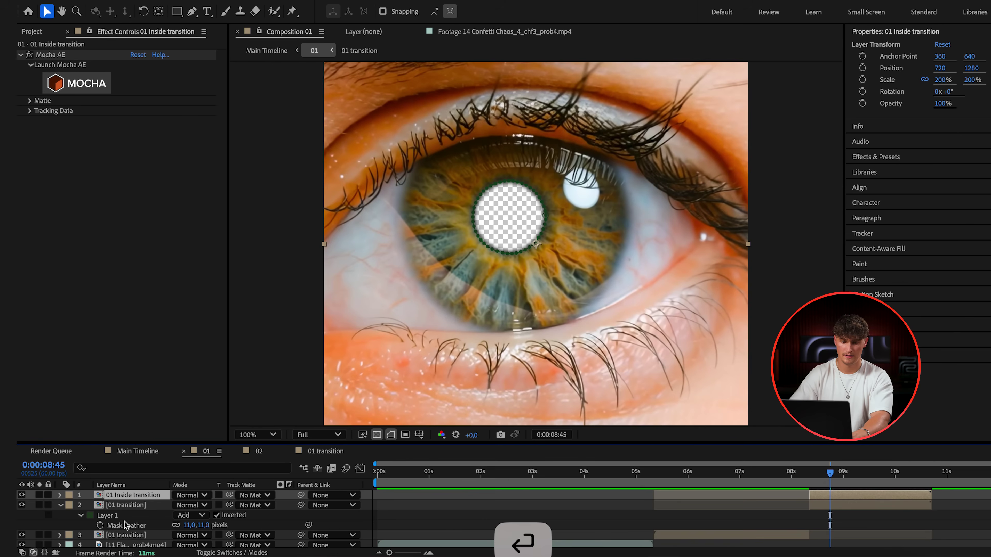
key(m)
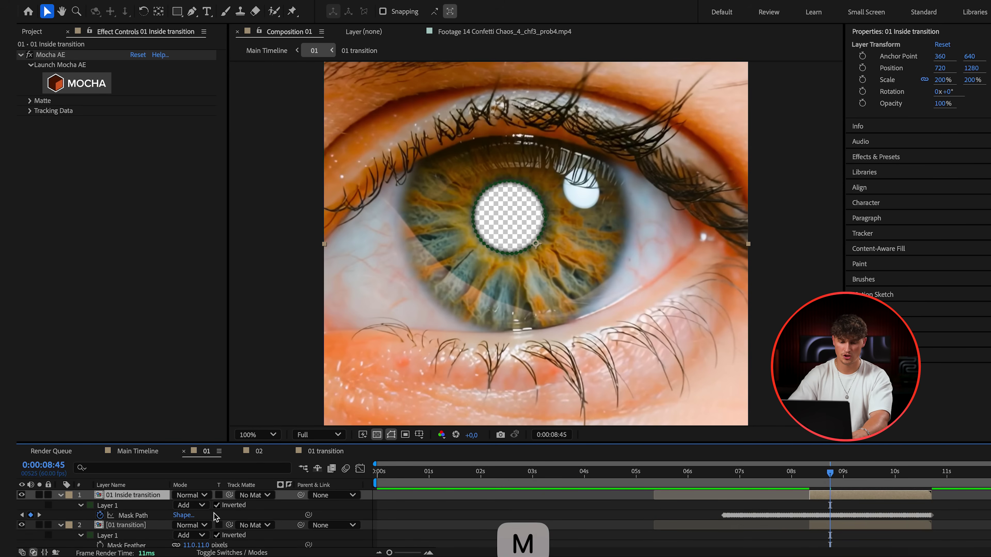
click(216, 506)
Set 01 Inside transition's Mask Expansion to 14 pixels and check the pupil up close
click(711, 506)
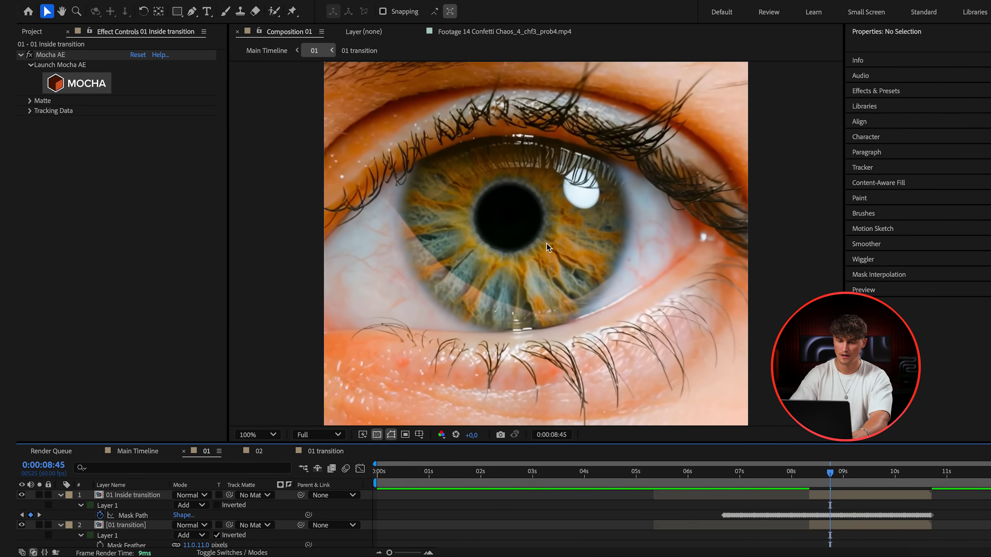
key(period)
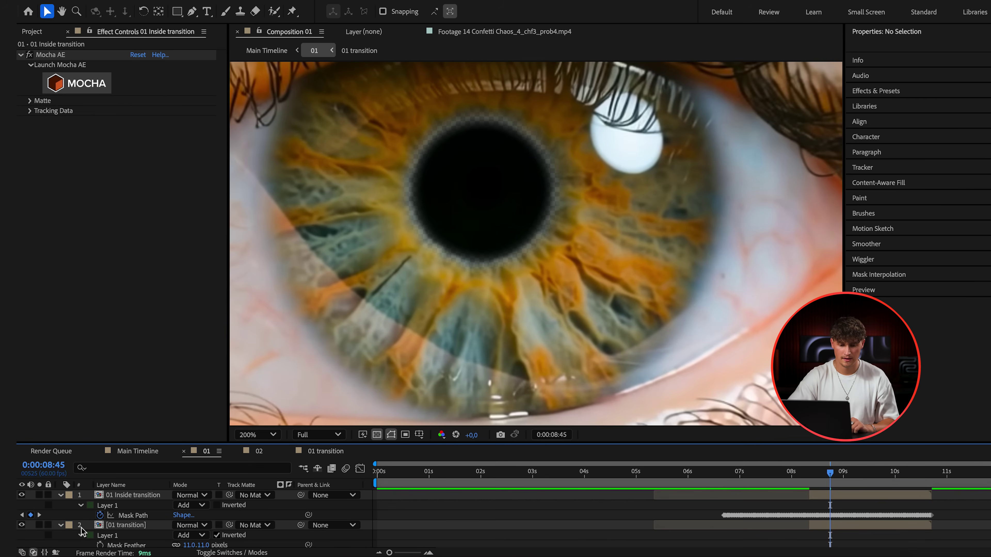
click(59, 526)
click(132, 496)
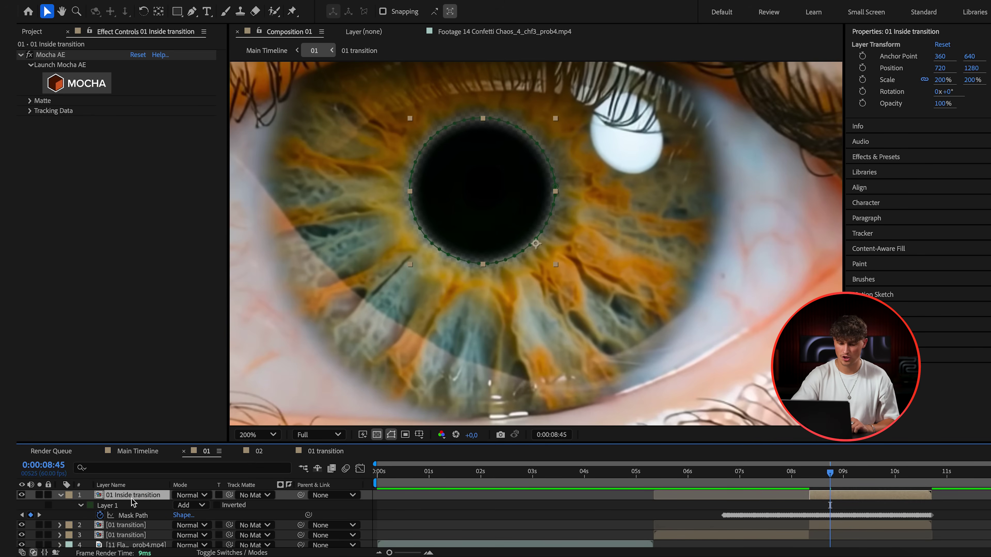
key(m)
key(m)
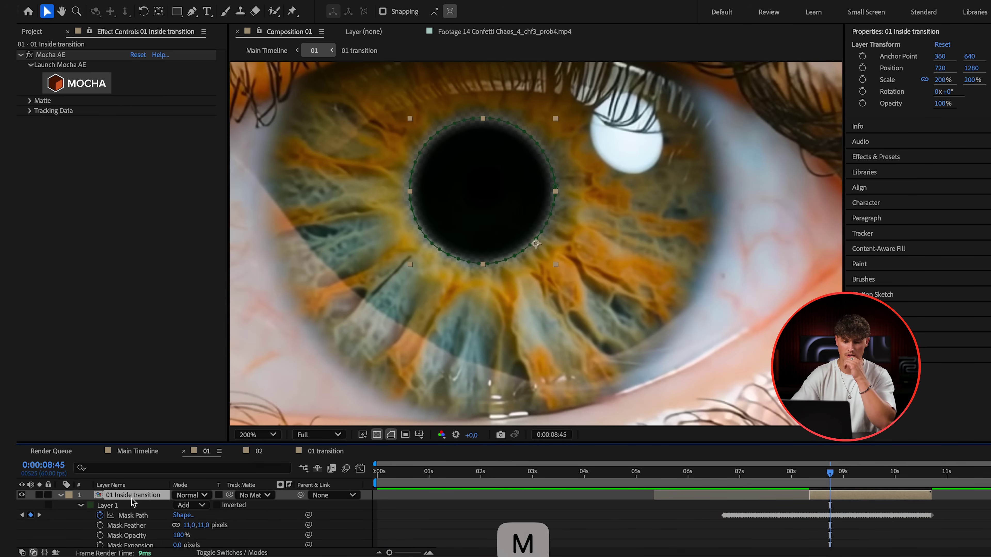
scroll(151, 517, down, 2)
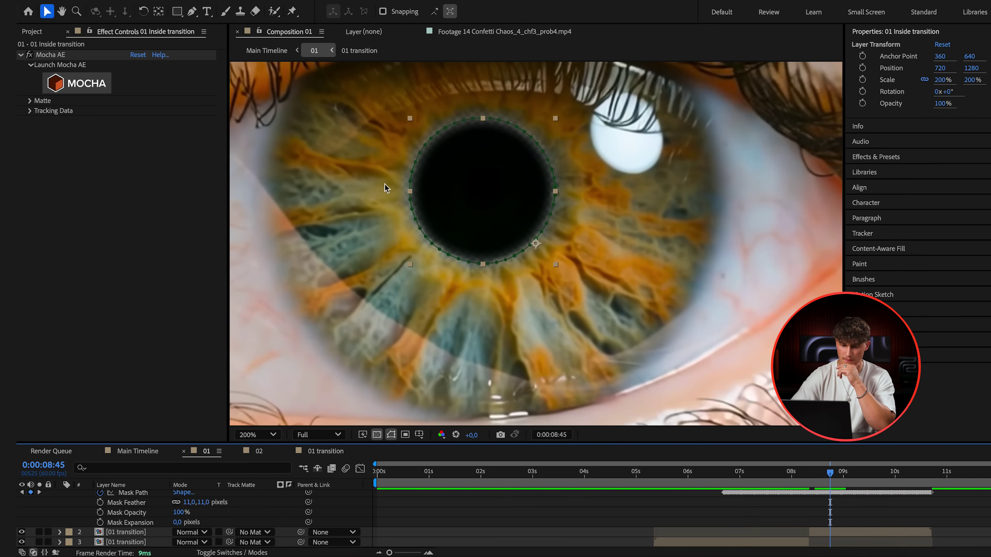
key(period)
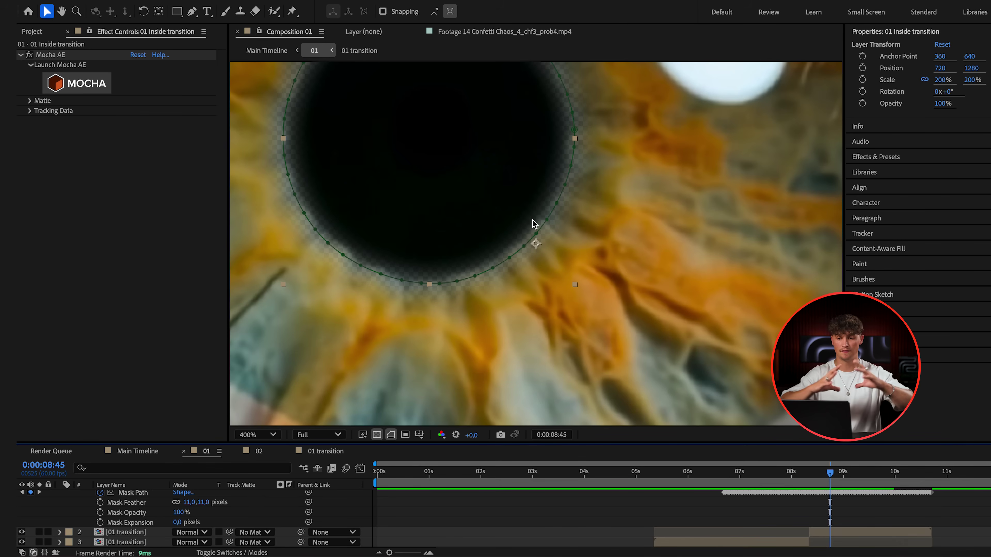
drag(177, 522, 179, 522)
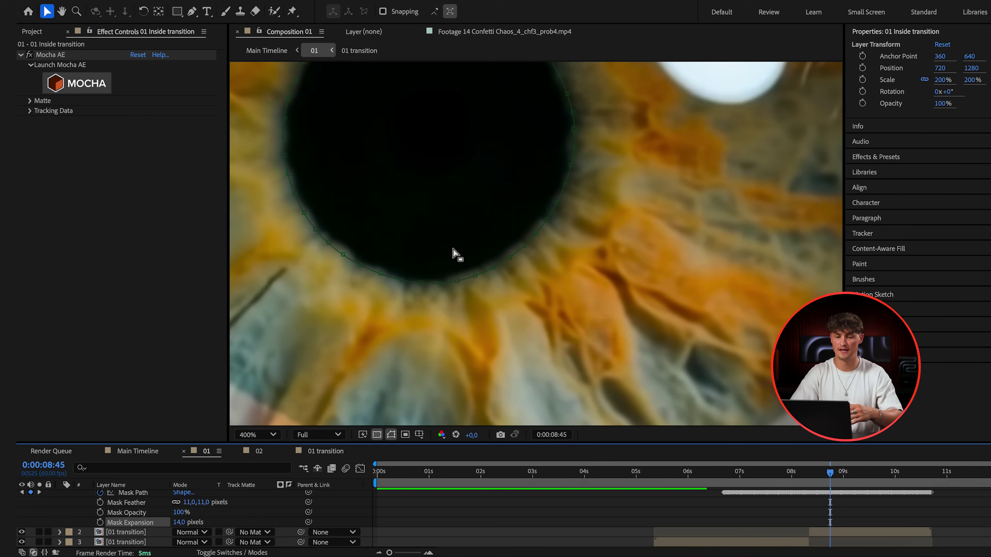
key(comma)
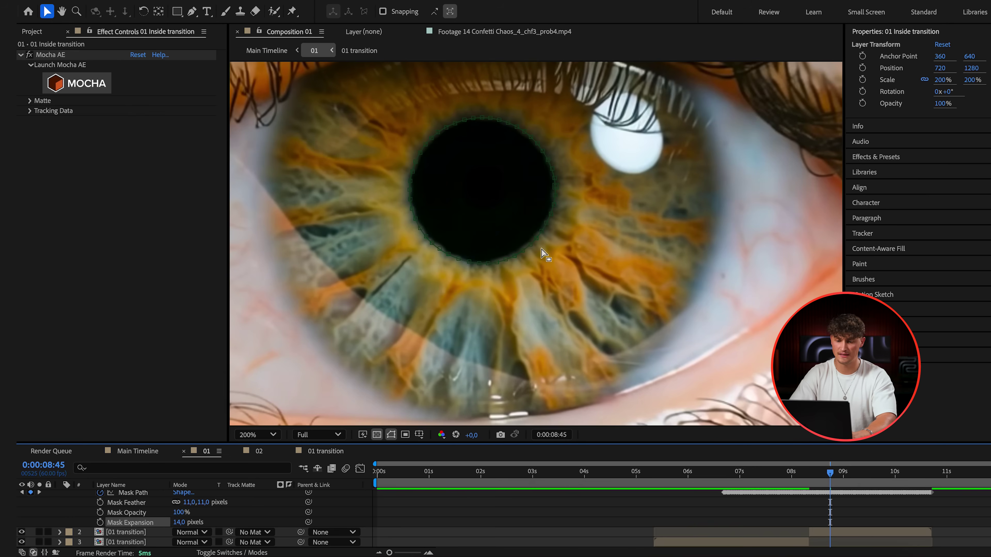
click(864, 524)
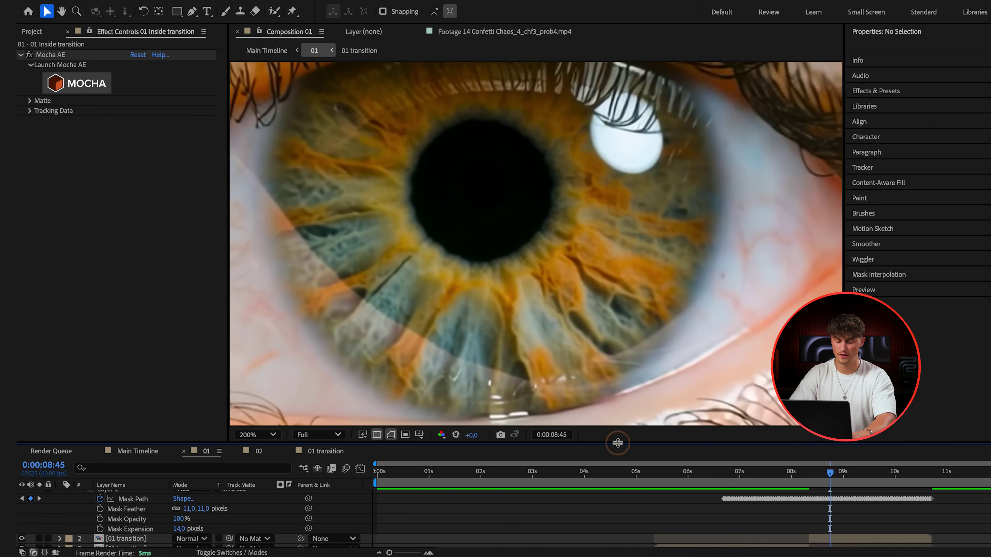
drag(617, 443, 618, 367)
Keyframe the pupil circle's Opacity from 100% to 0%, shifting the 0% keyframe later
key(space)
key(comma)
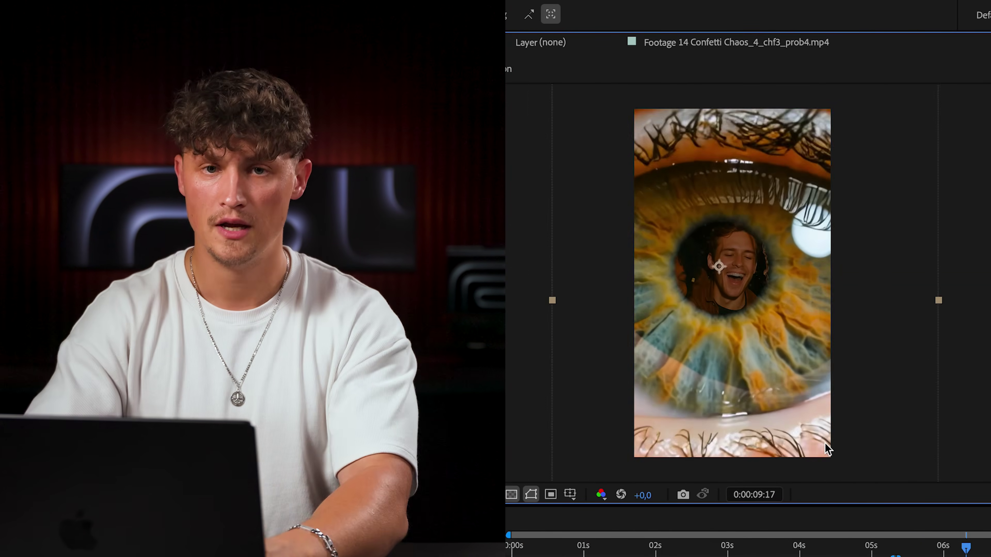
key(t)
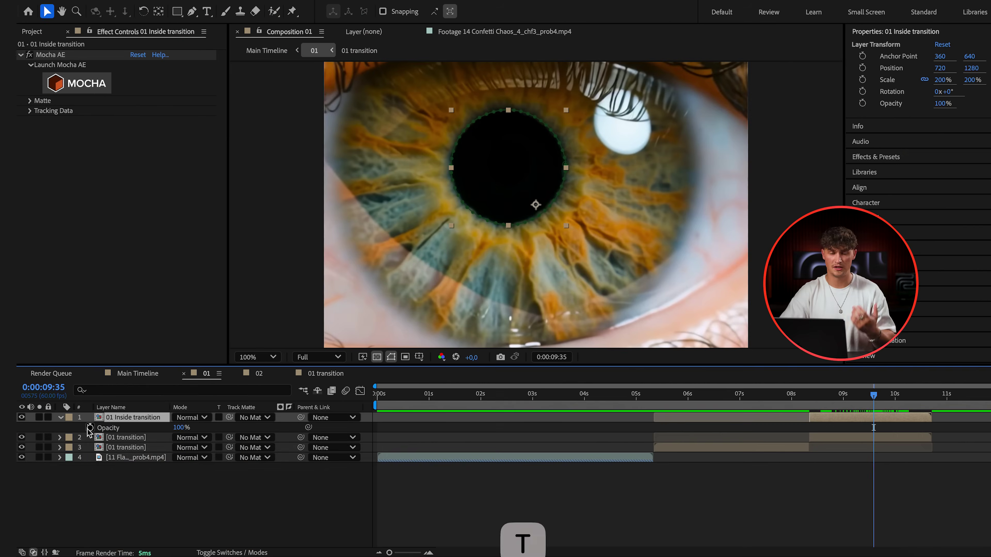
click(89, 428)
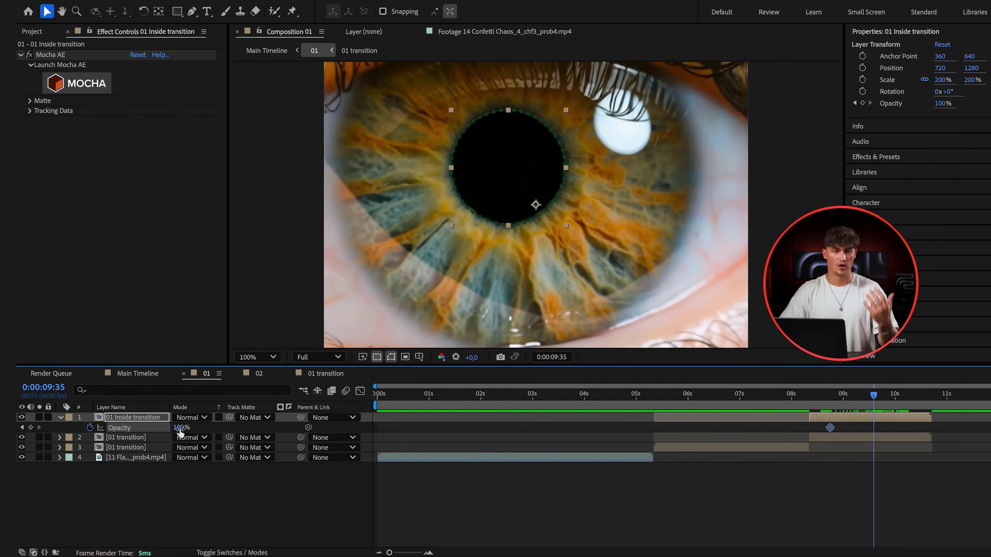
drag(179, 428, 129, 428)
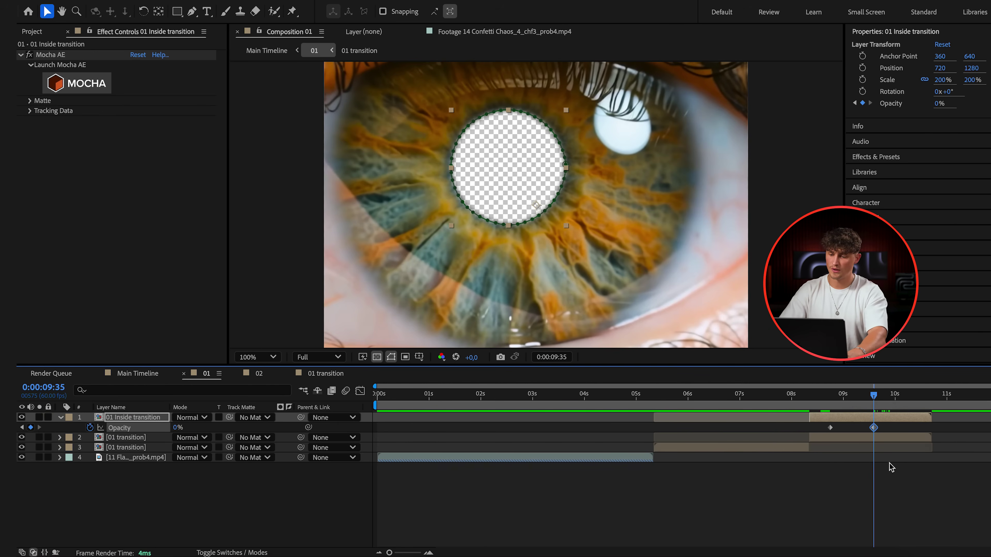
drag(874, 430, 913, 430)
click(719, 440)
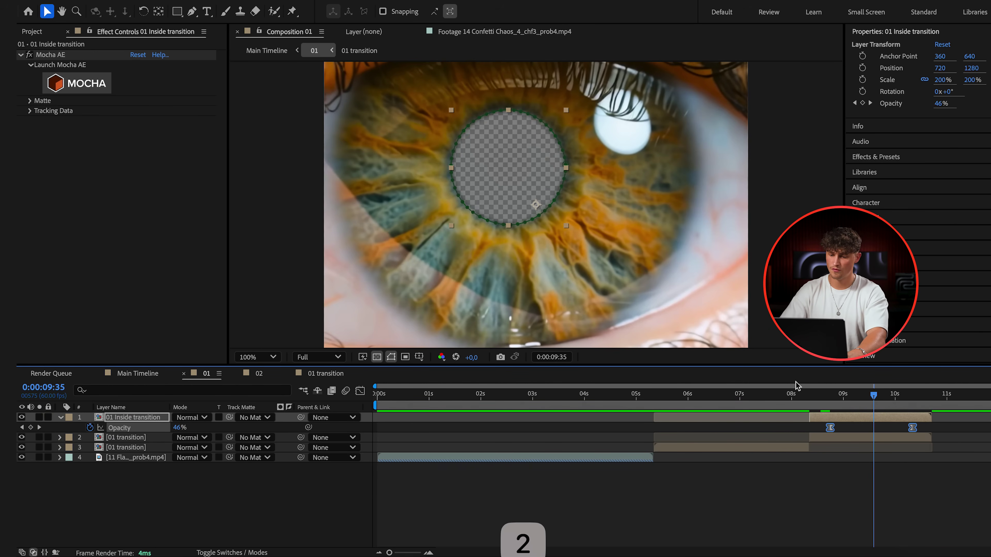
click(812, 394)
key(space)
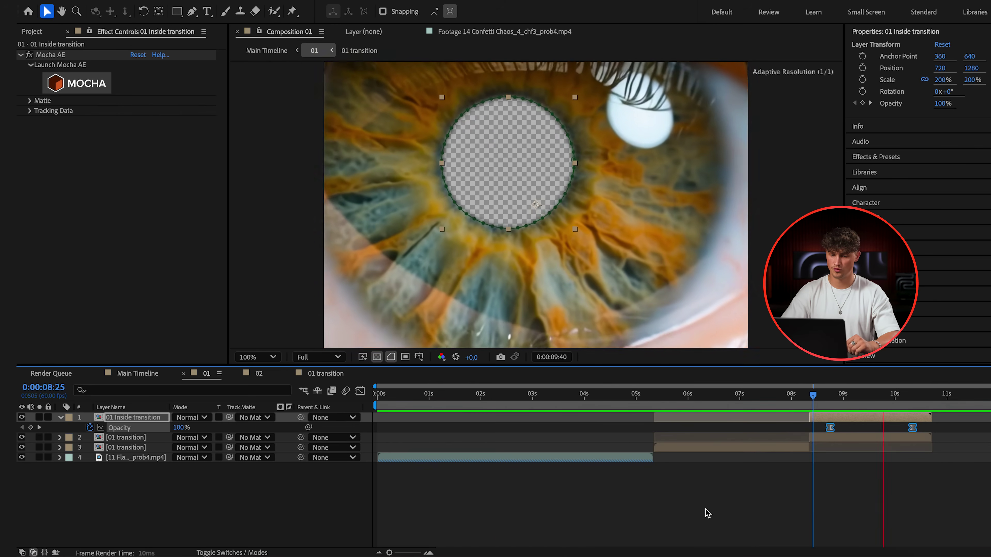
Trim comp 01 to its work area and preview it fitted in the viewer
scroll(712, 285, down, 2)
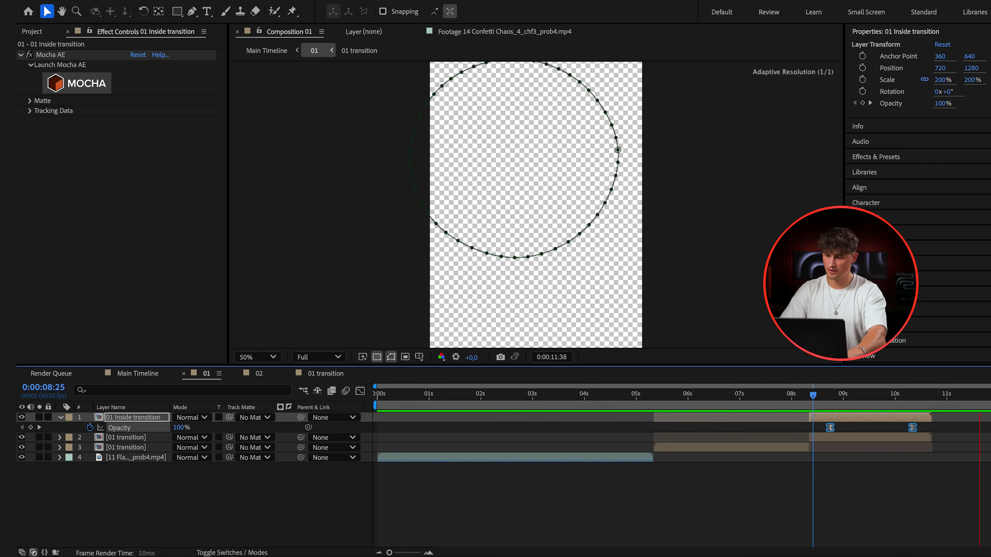
key(space)
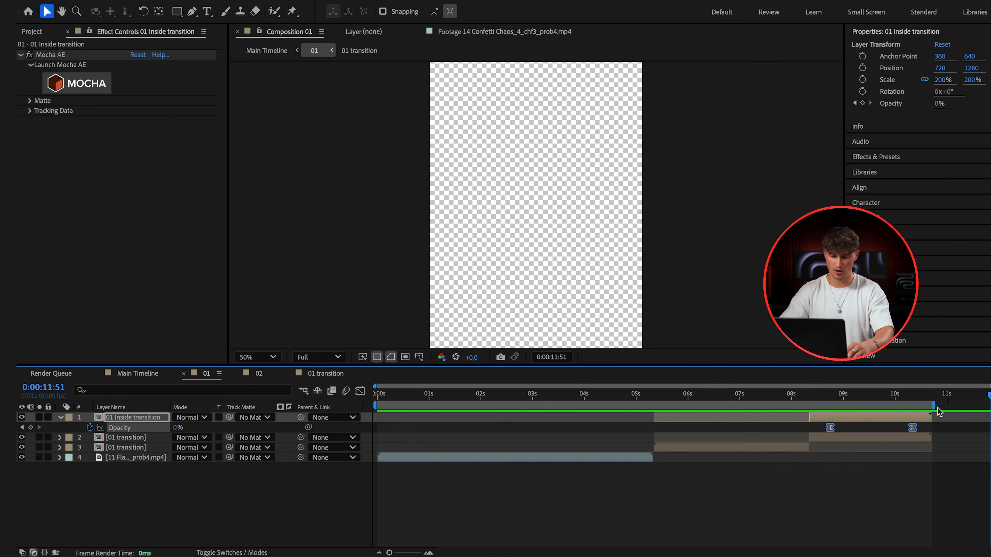
key(shift)
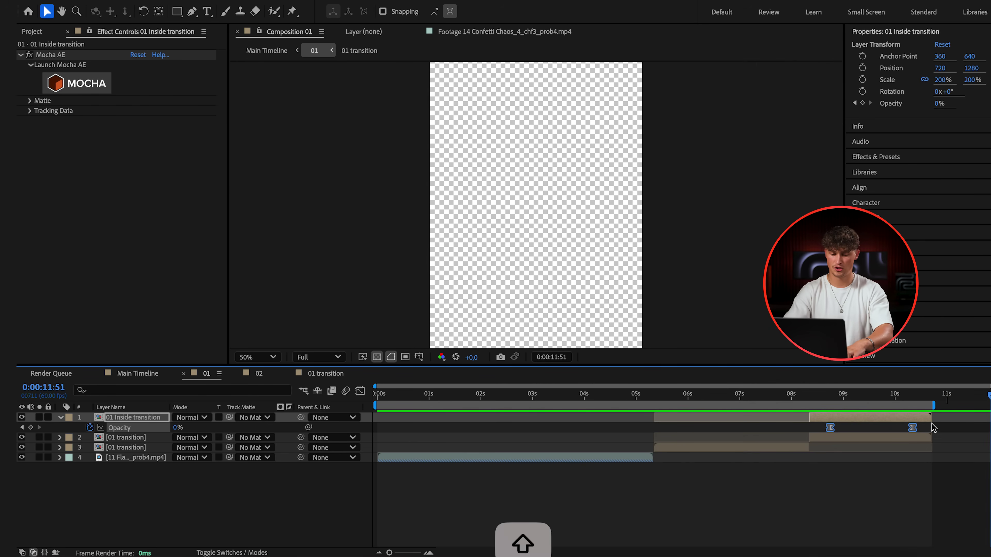
key(shift+super+x)
key(space)
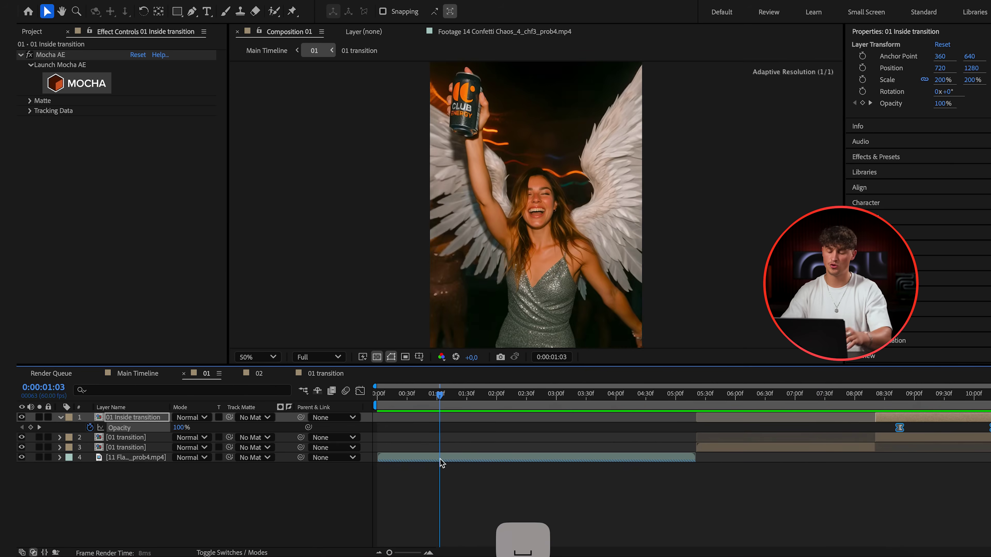
click(252, 357)
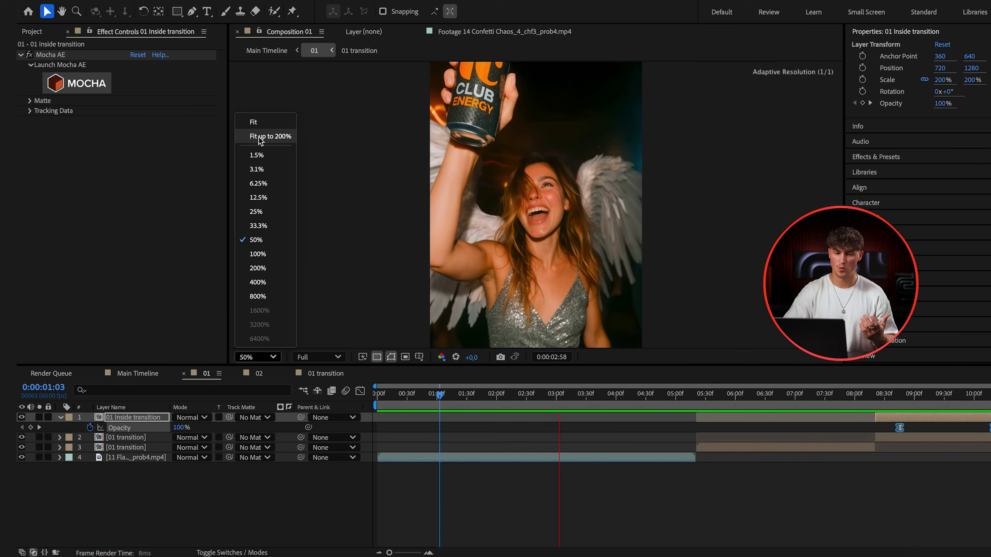
click(259, 123)
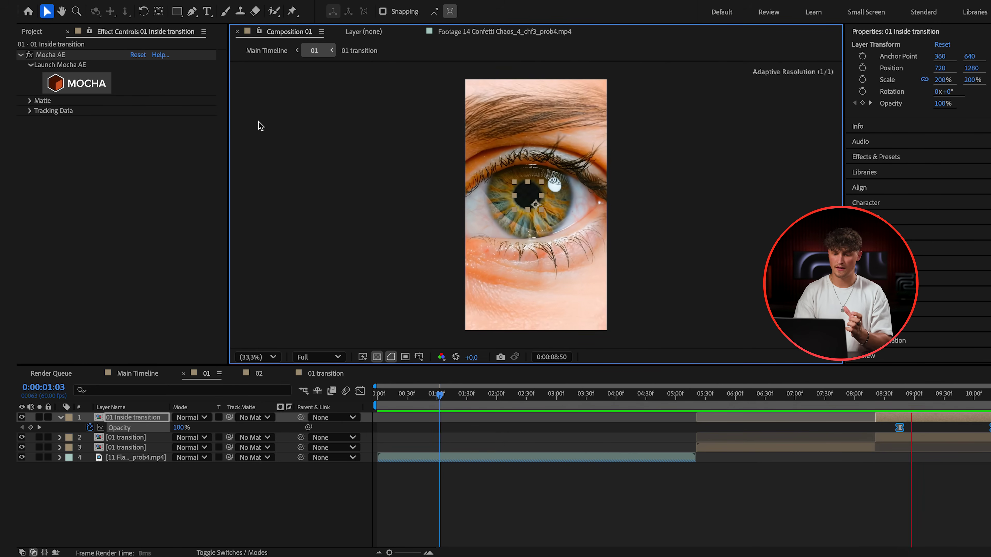
Retime the fade-out opacity keyframe to near 8:45, then switch to Main Timeline
click(684, 501)
click(828, 384)
drag(828, 384, 916, 391)
drag(901, 428, 878, 428)
drag(916, 395, 988, 407)
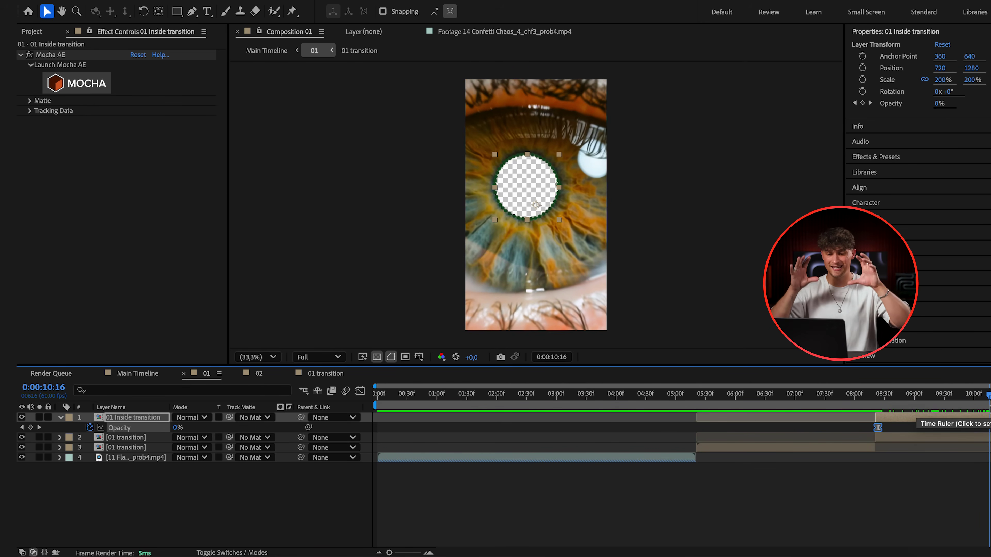
click(128, 374)
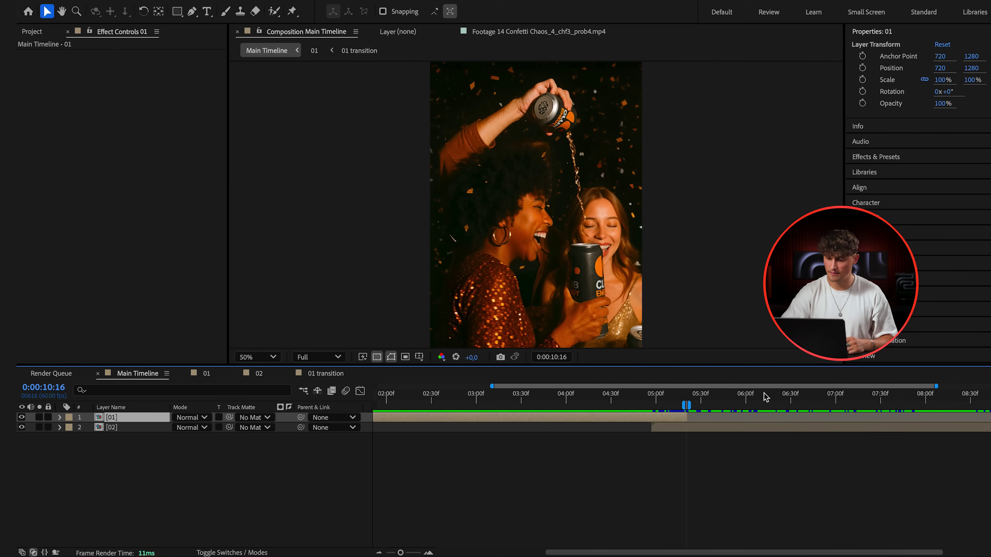
Extend layer [01], lengthen Main Timeline to 0:00:12:21, and start layer [02] later
drag(685, 417, 987, 417)
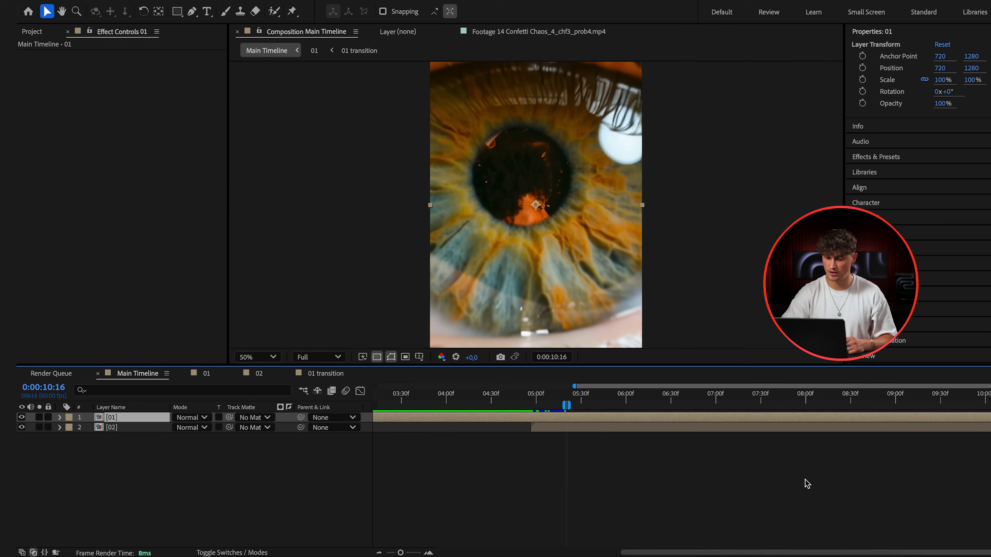
key(minus)
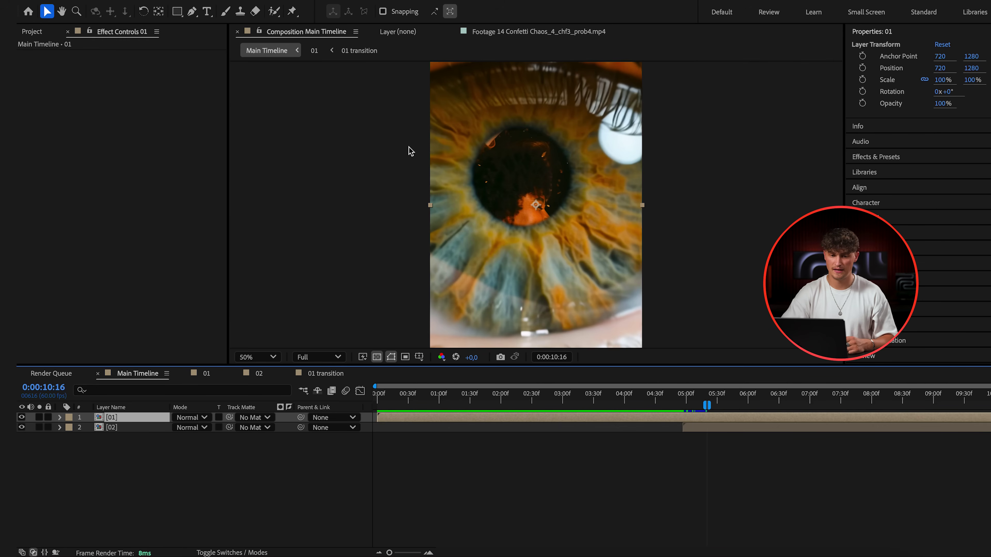
click(168, 1)
click(187, 15)
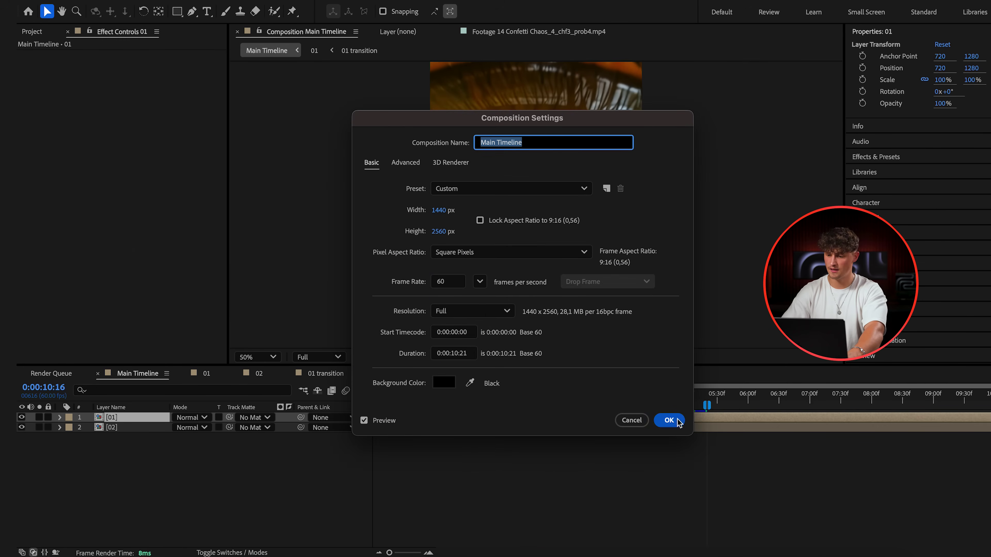
click(458, 354)
text(1)
key(Return)
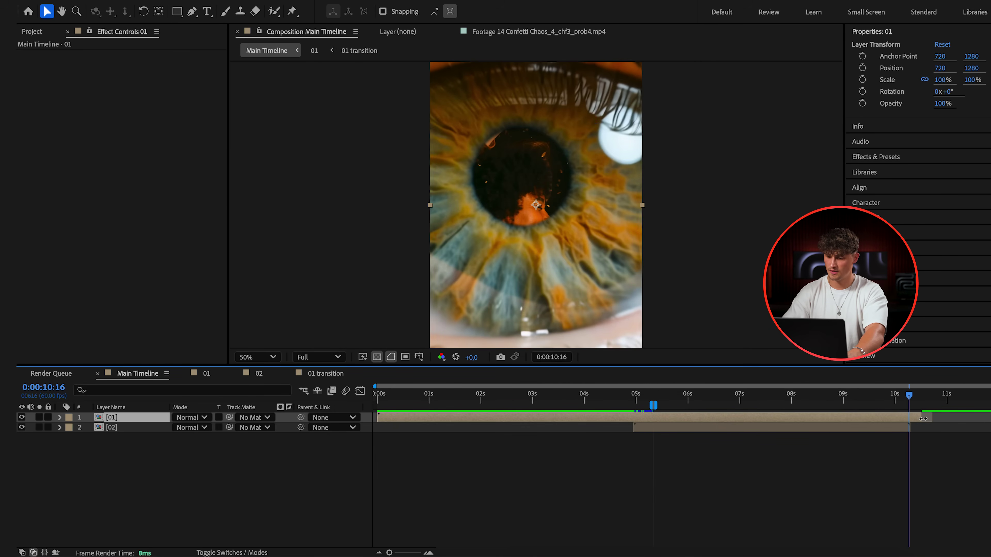
drag(762, 429, 858, 434)
drag(651, 396, 778, 402)
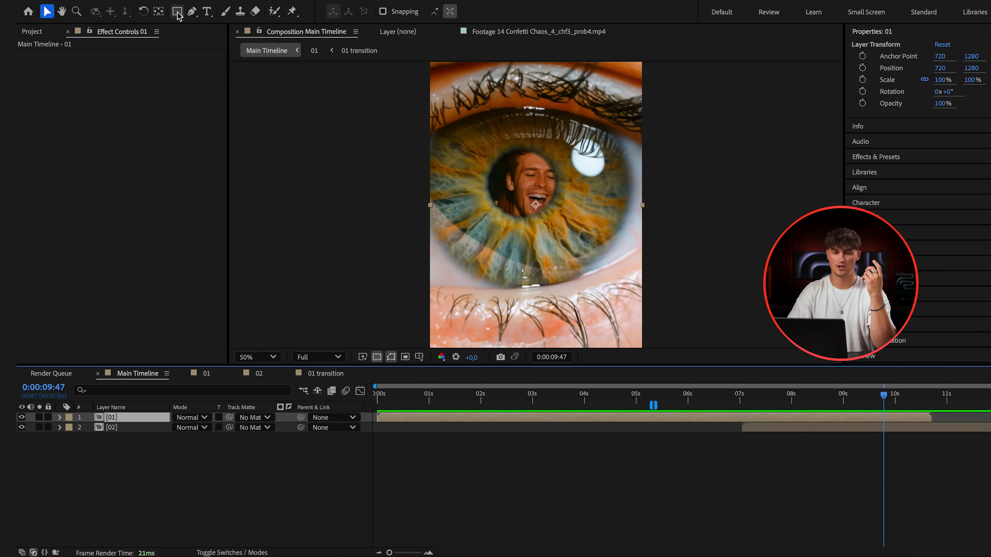
Put layer [01]'s anchor on the pupil and keyframe Scale from 100% to 335%
click(160, 14)
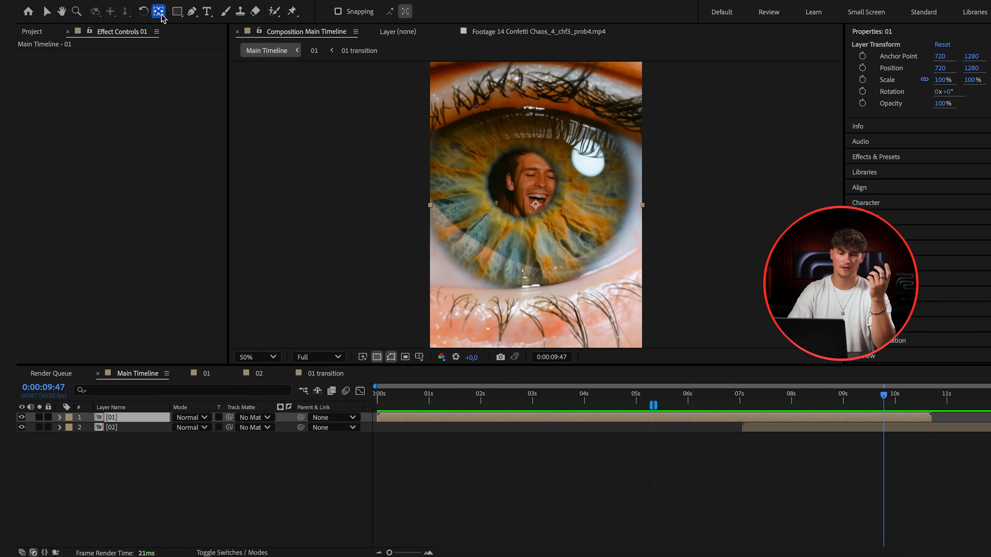
drag(535, 207, 528, 201)
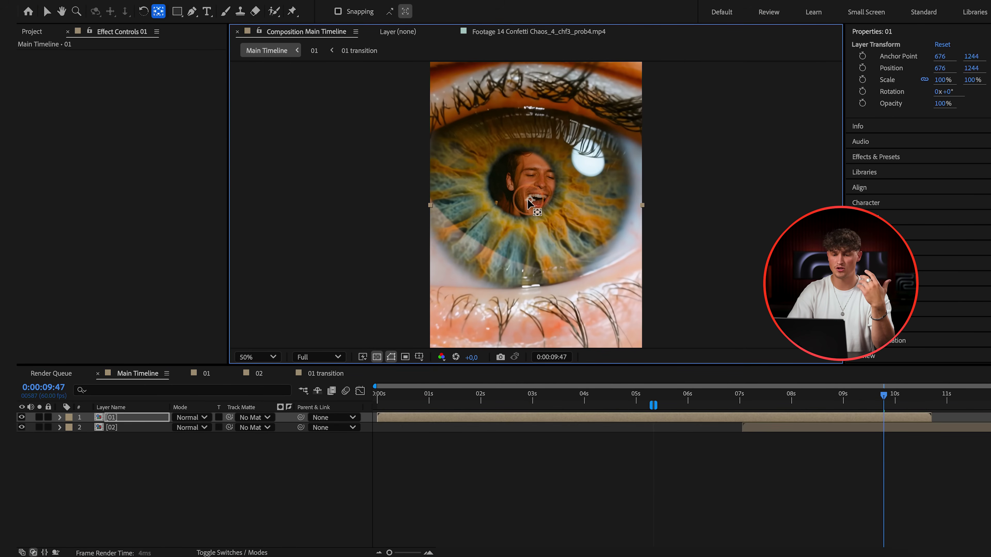
drag(881, 401, 864, 420)
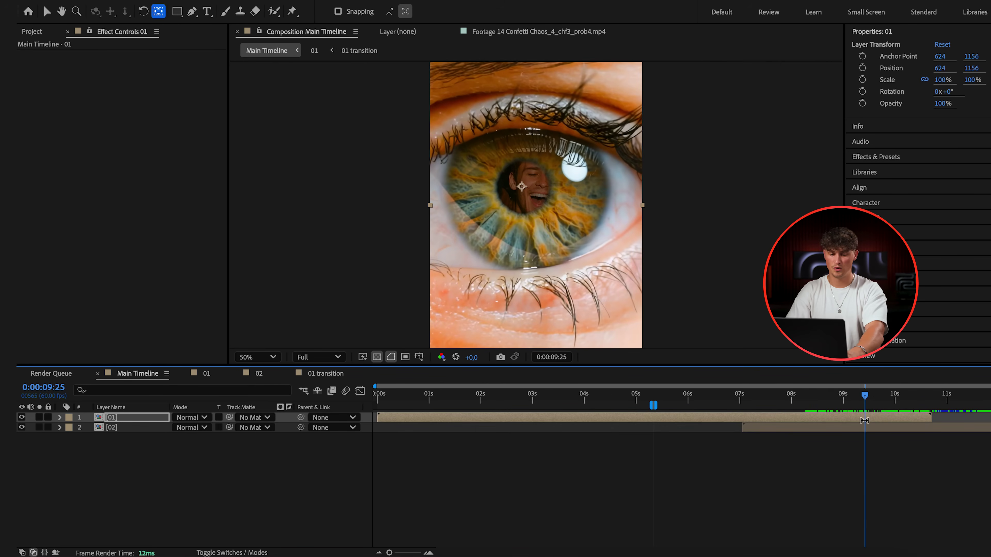
key(s)
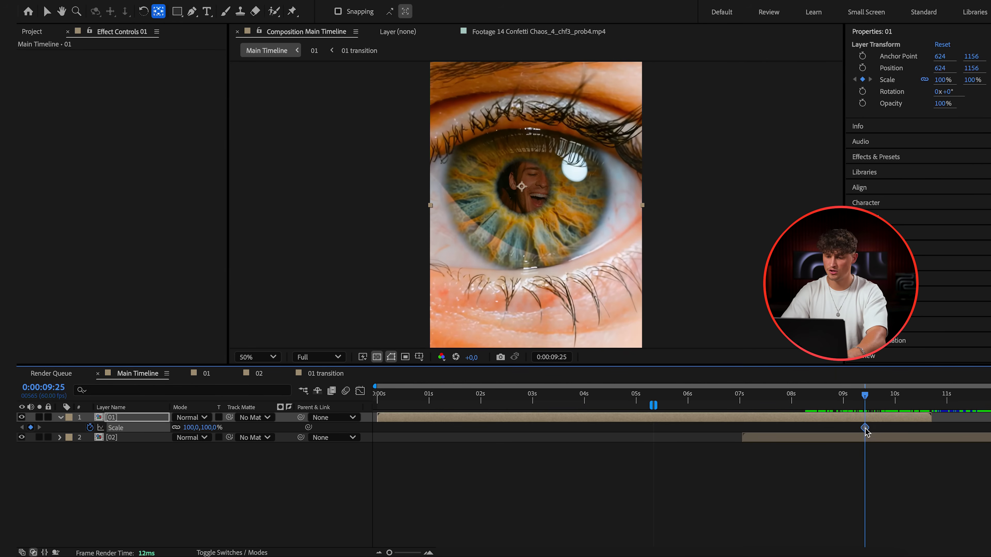
key(space)
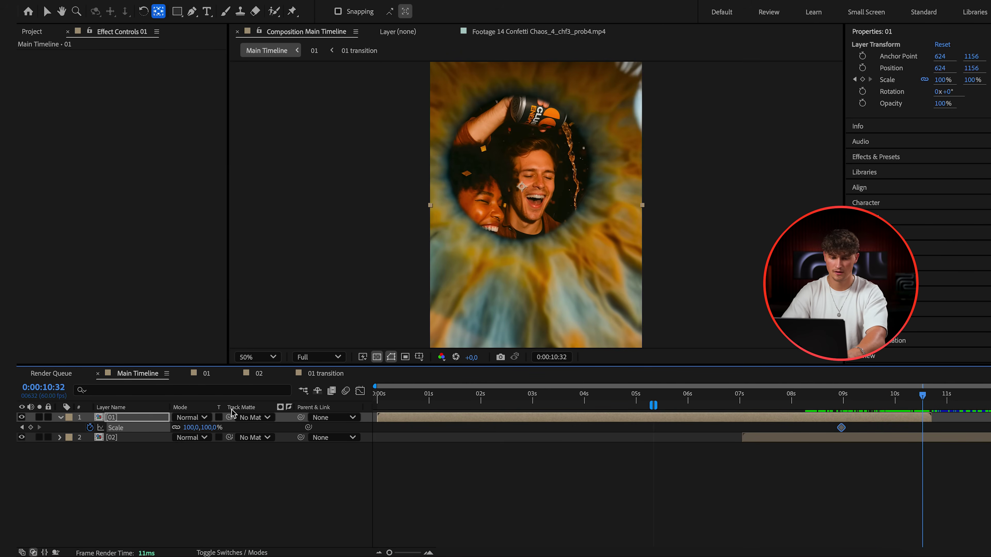
drag(210, 428, 360, 438)
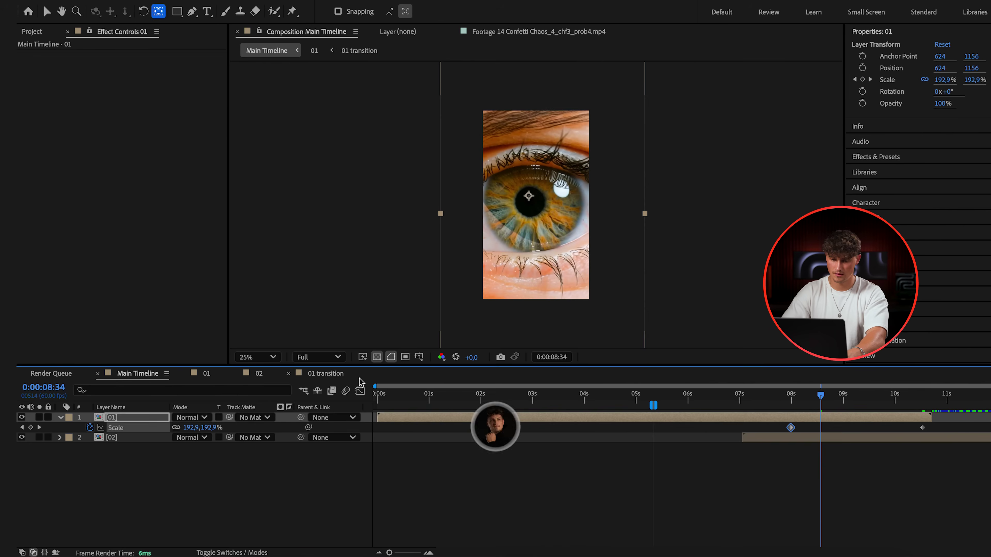
click(360, 390)
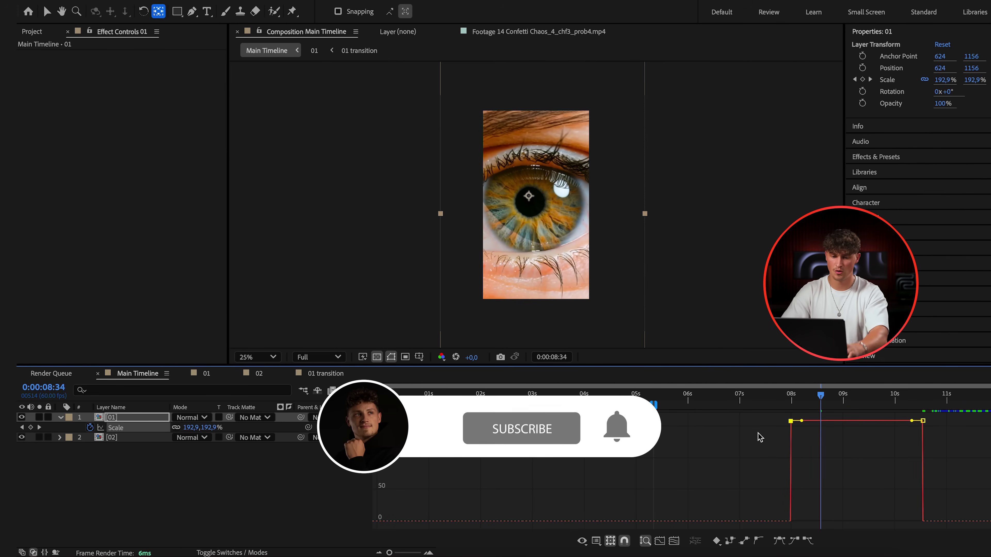
Show the speed graph and ease out the first Scale keyframe, then preview
right_click(825, 424)
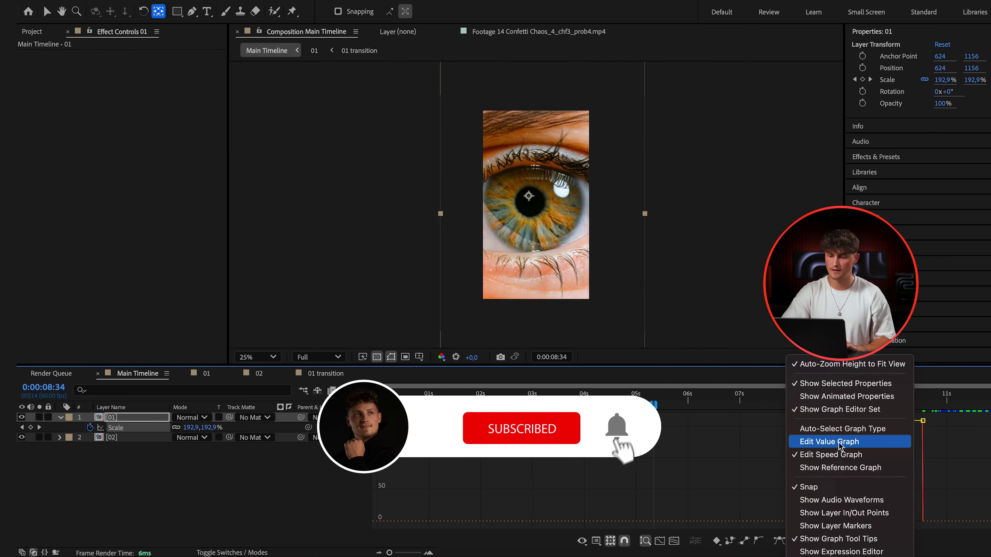
click(695, 455)
drag(801, 421, 839, 521)
click(805, 397)
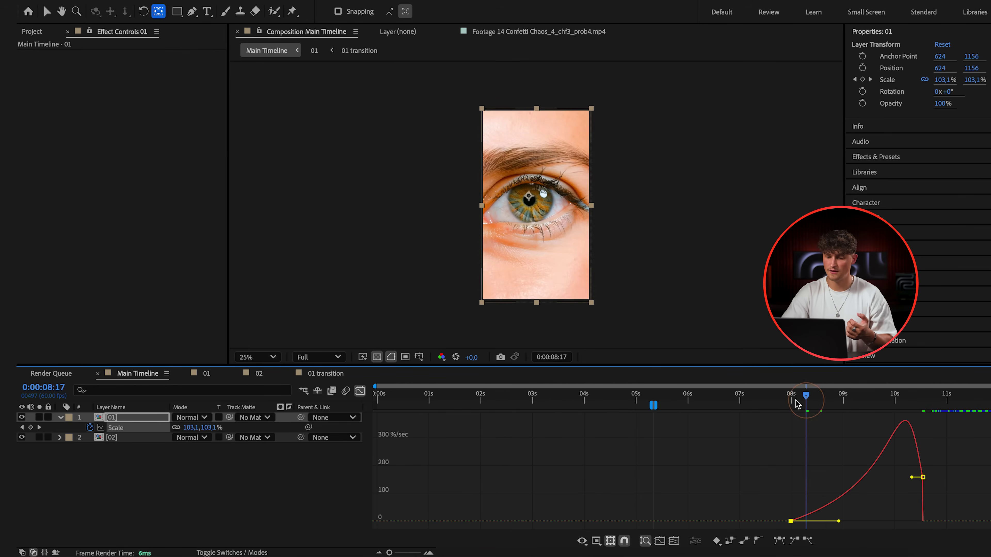
key(space)
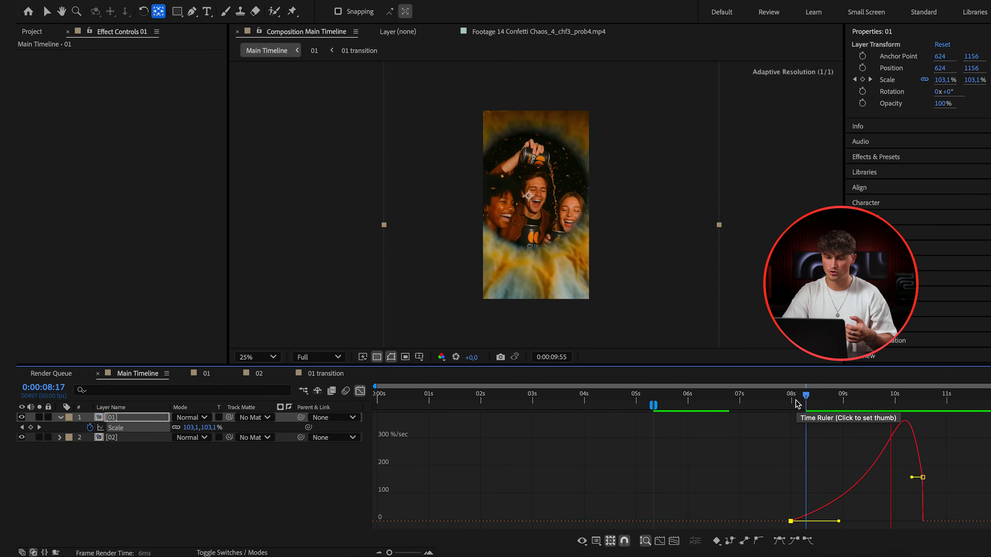
click(359, 392)
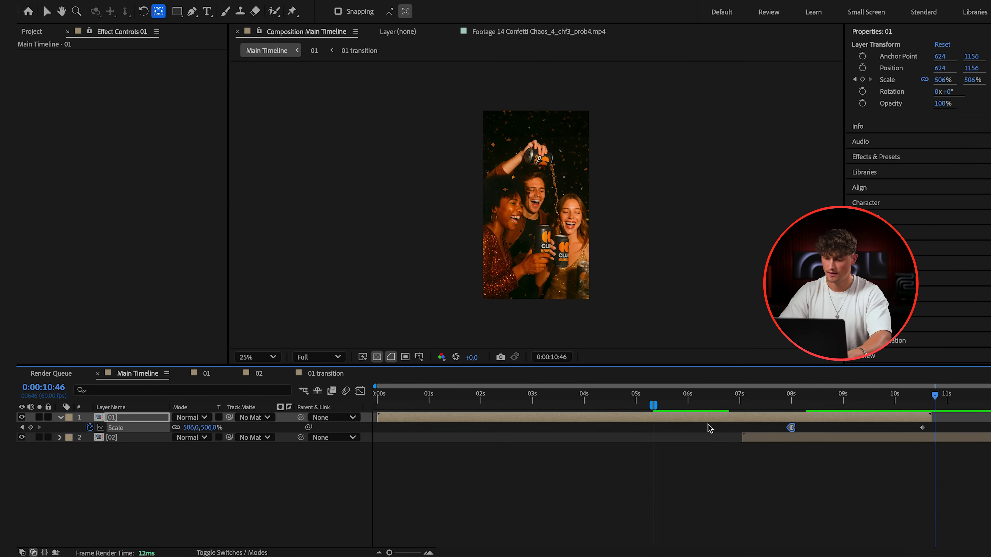
Move the end Scale keyframe earlier and reshape the speed curve for stronger easing
click(703, 395)
click(250, 357)
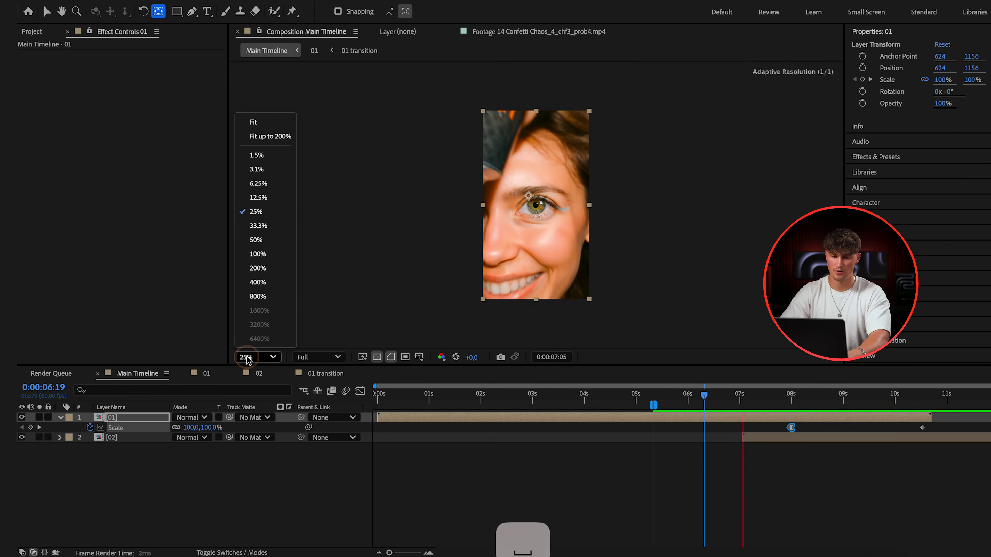
click(254, 122)
drag(922, 428, 910, 430)
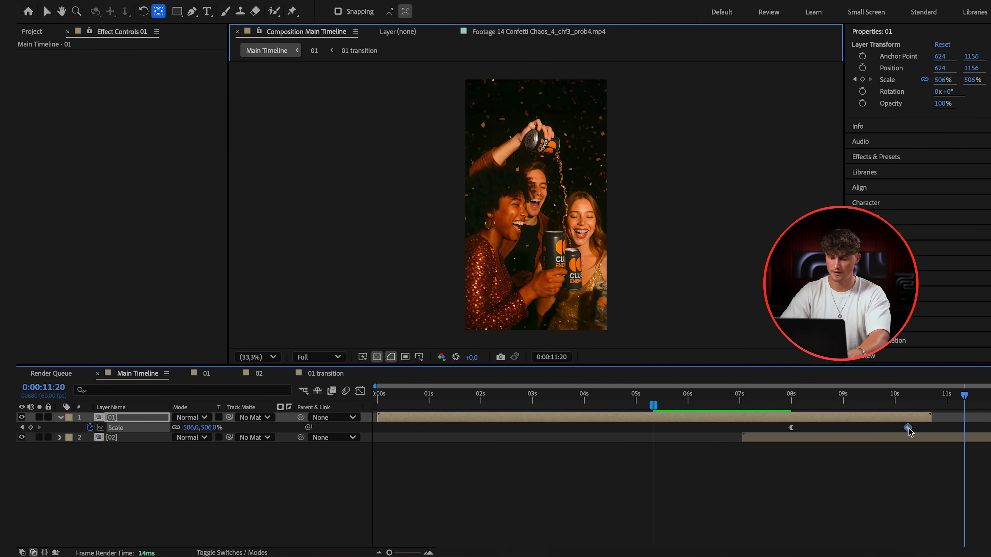
click(360, 391)
drag(897, 478, 886, 490)
Extend the work area back to the start of Main Timeline and preview the transition
click(323, 375)
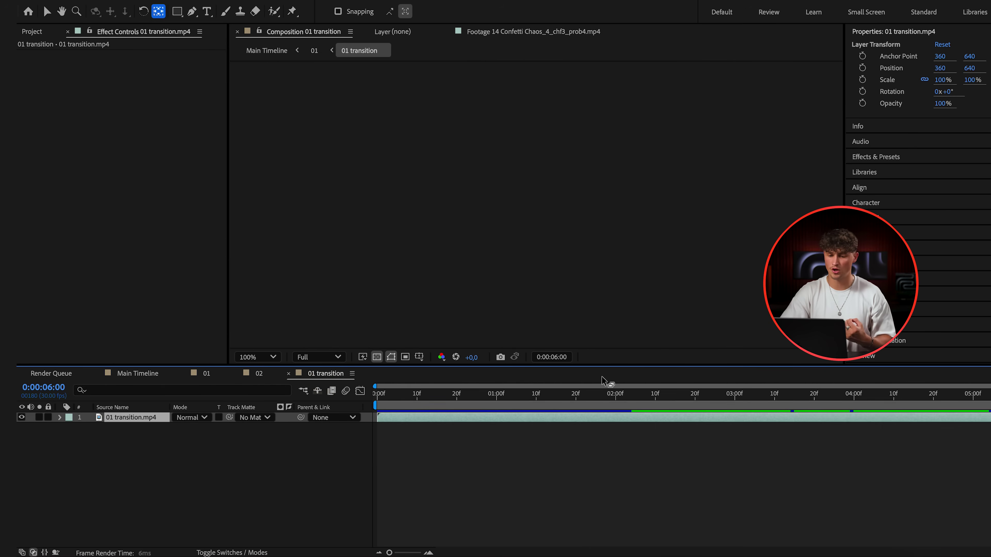
click(147, 375)
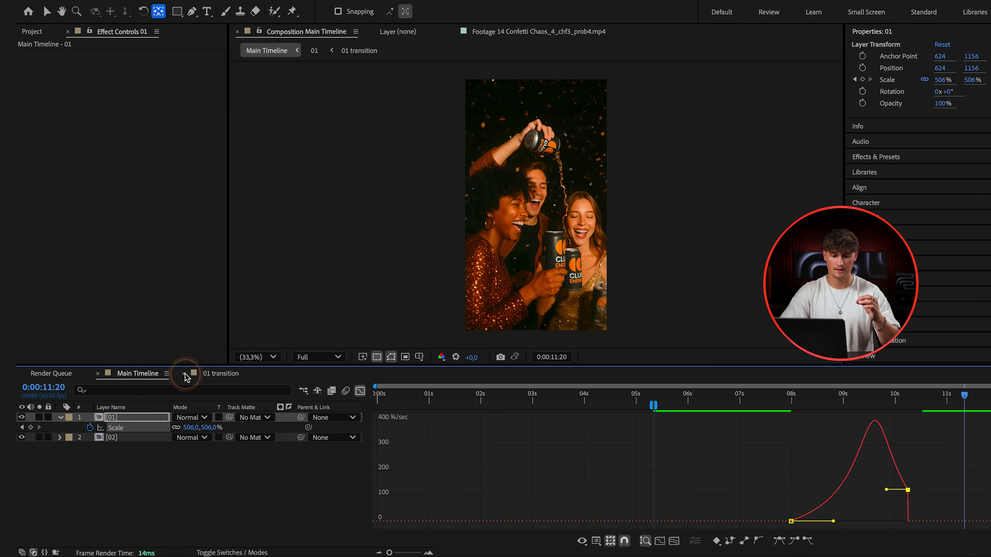
click(358, 390)
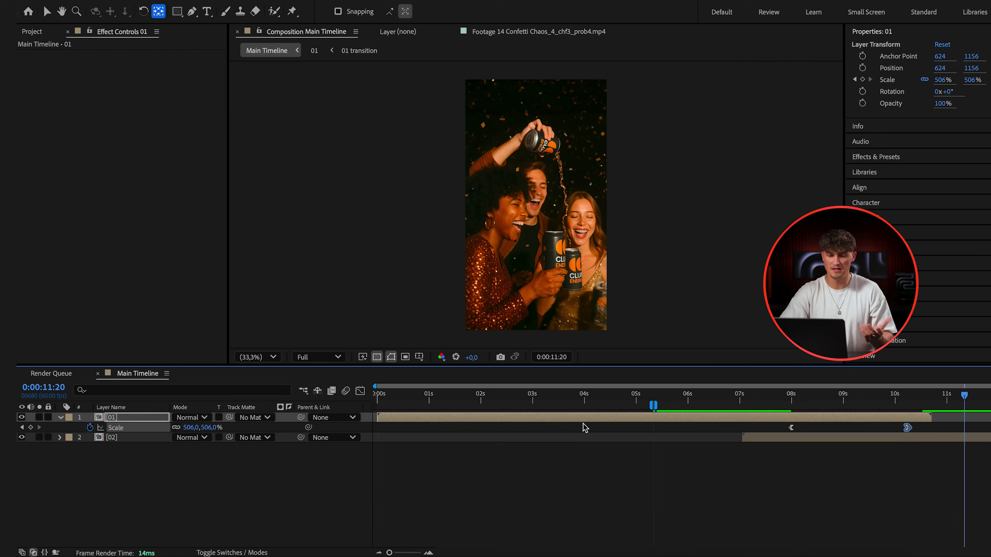
click(652, 405)
drag(653, 402, 360, 425)
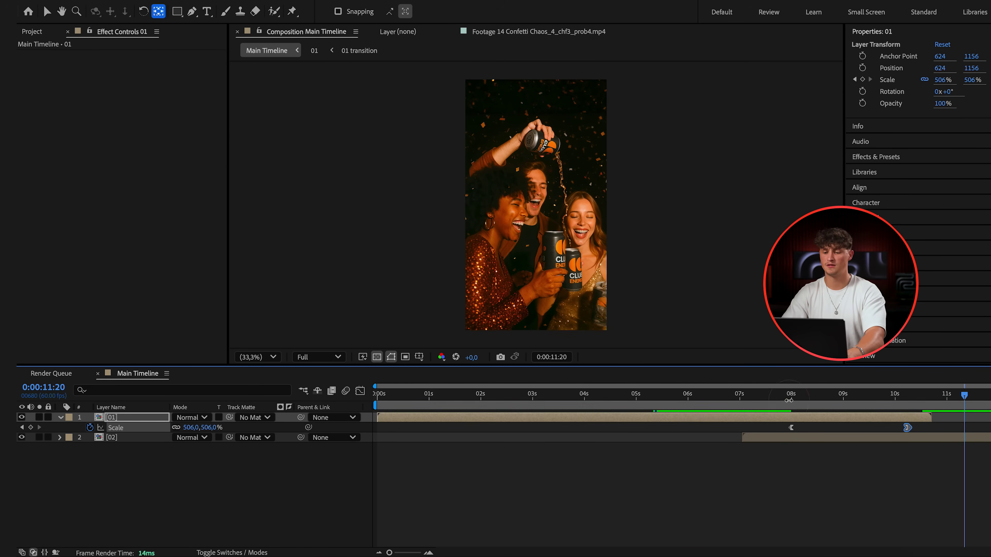
click(775, 394)
key(space)
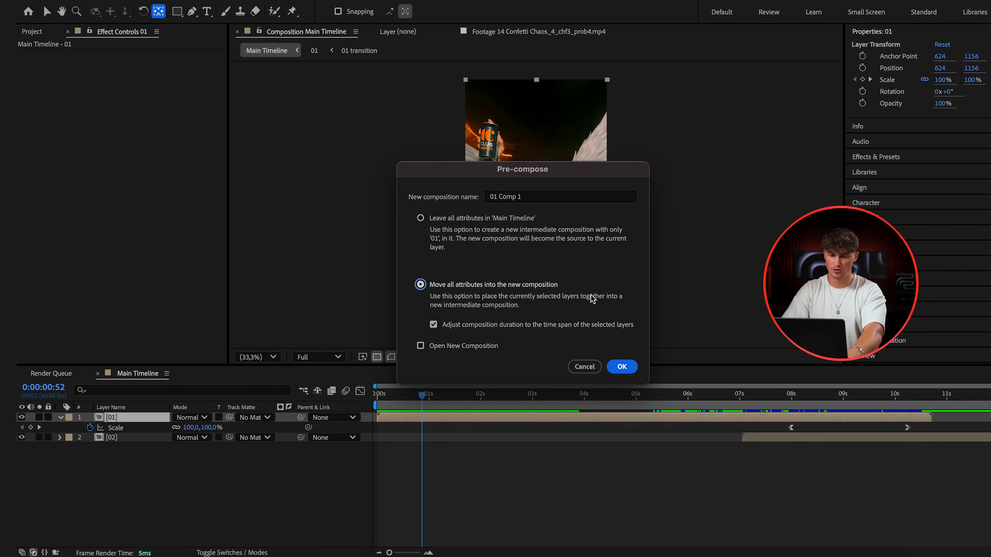
Pre-compose layer 01 into 01 Comp 1 and enable Time Remapping on it
click(621, 367)
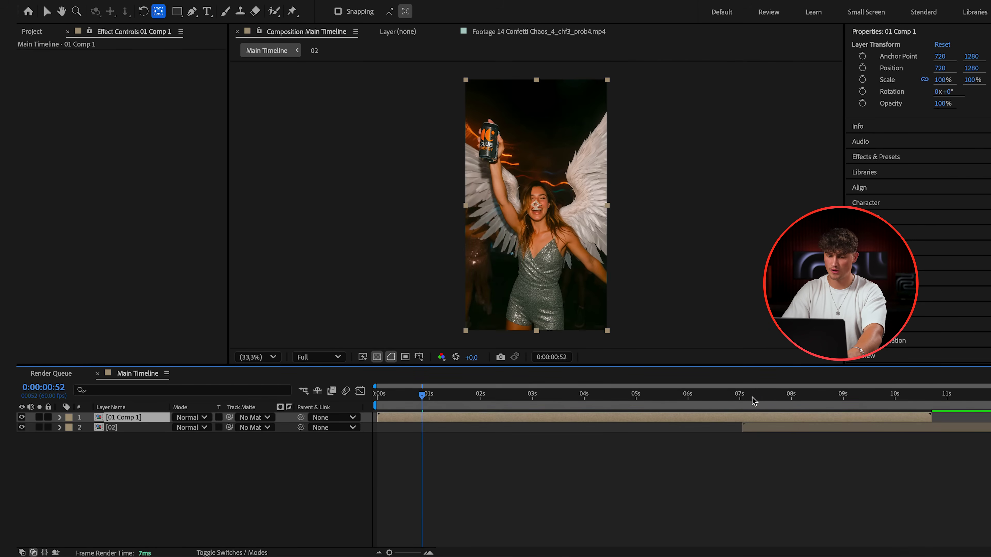
right_click(612, 420)
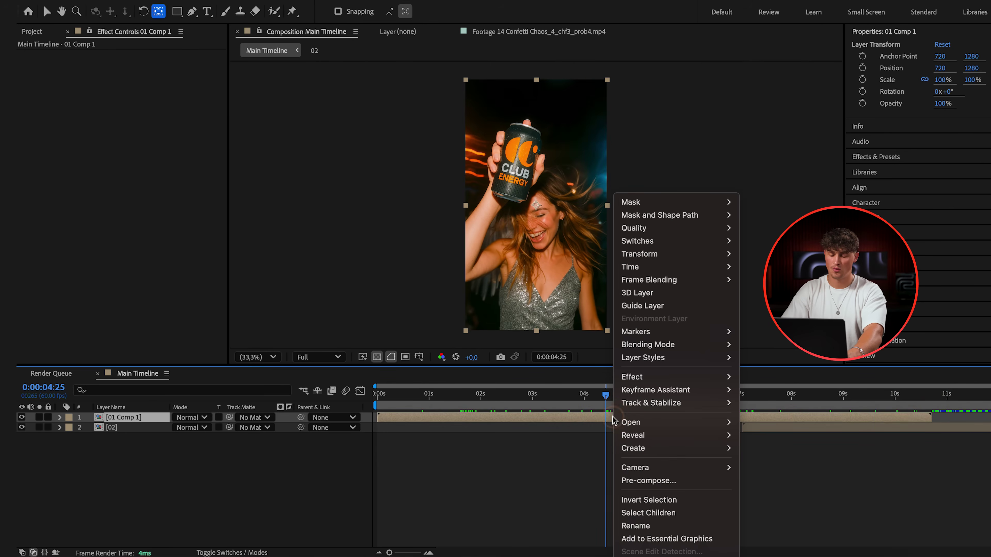
mouse_move(659, 268)
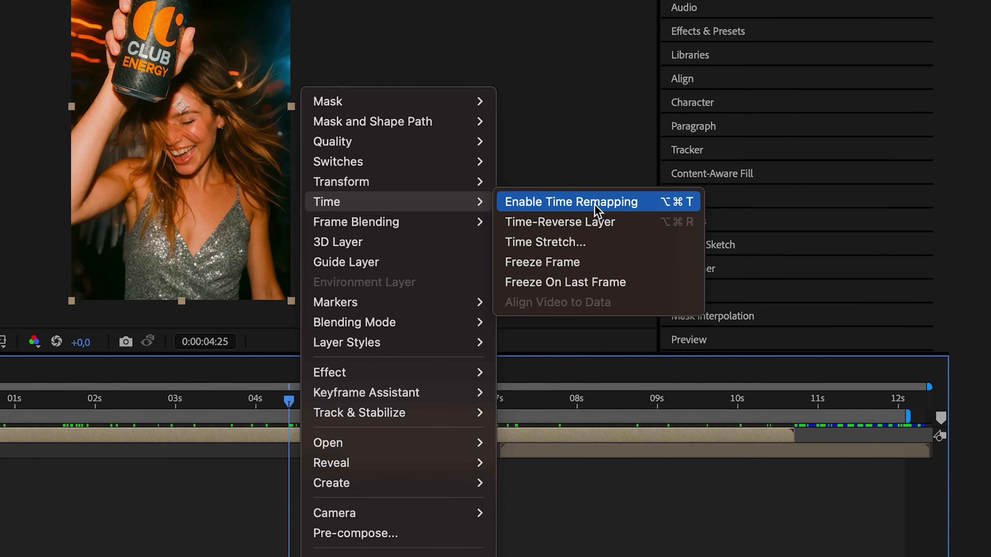
click(596, 209)
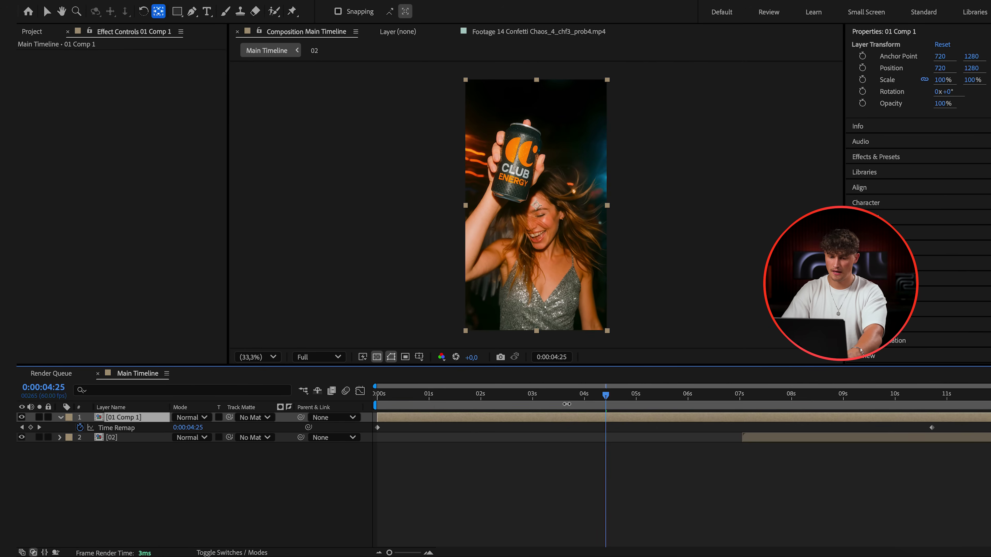
Preview the clip and scrub the playhead to about 6:06
click(440, 429)
key(space)
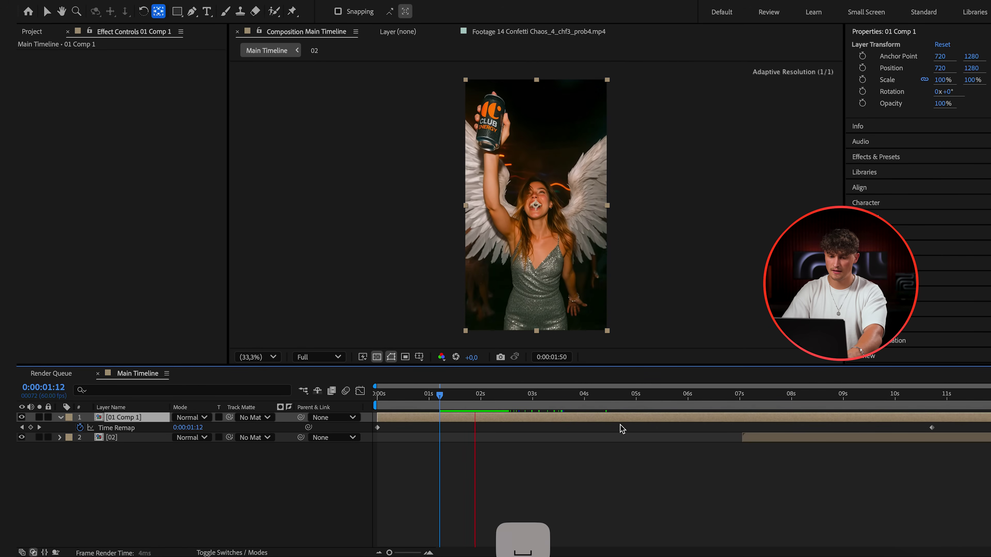
click(516, 396)
drag(593, 404, 692, 417)
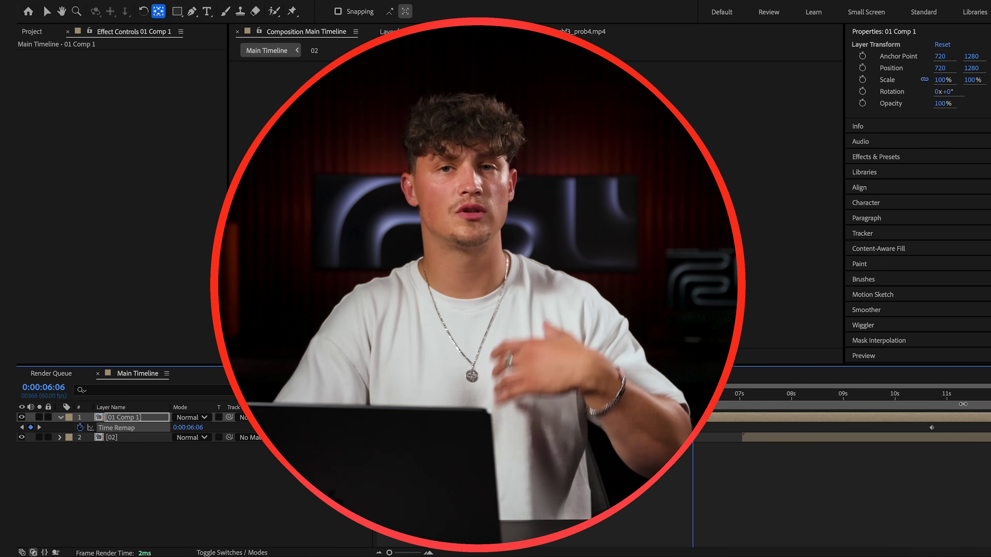
Move 01 Comp 1's final Time Remap keyframe earlier to about 7:22 and preview
drag(933, 429, 920, 429)
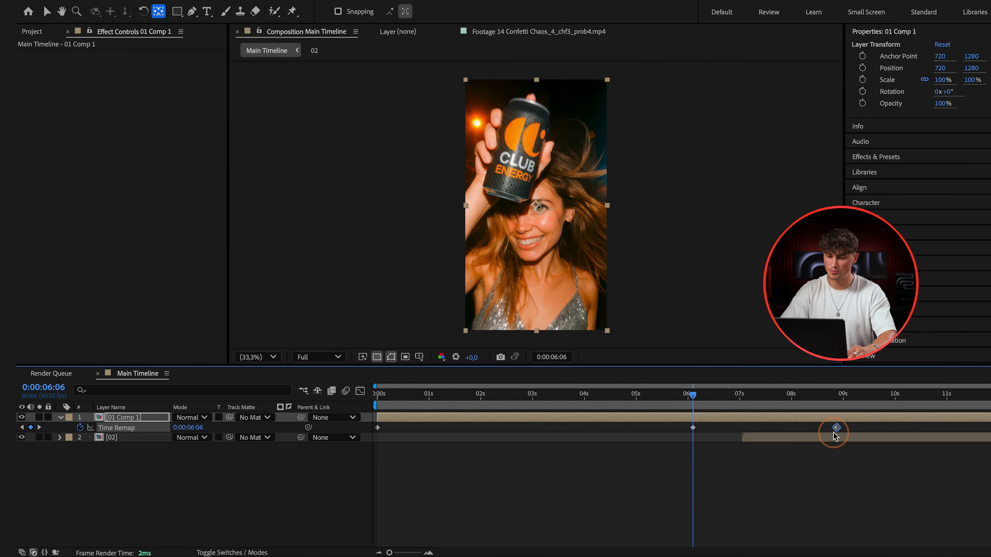
key(space)
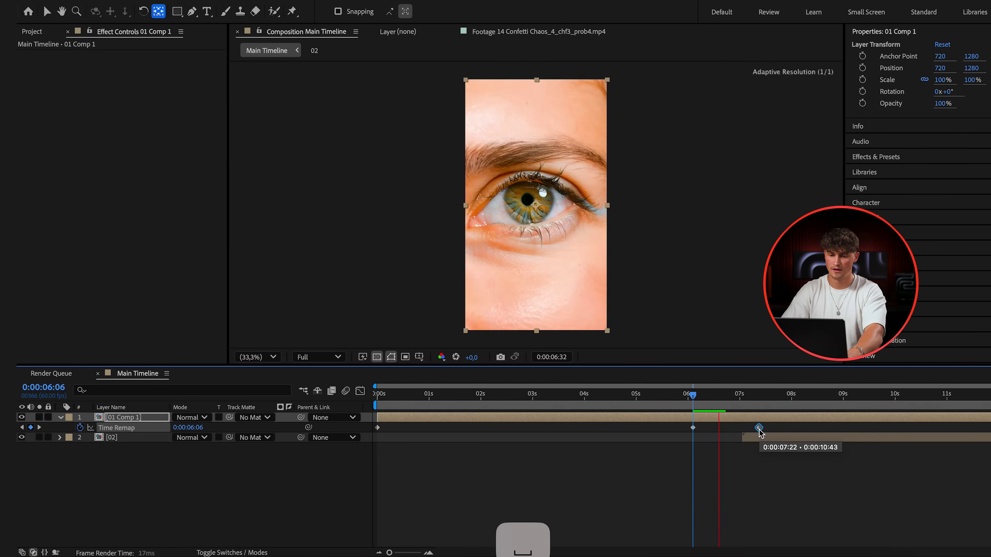
key(space)
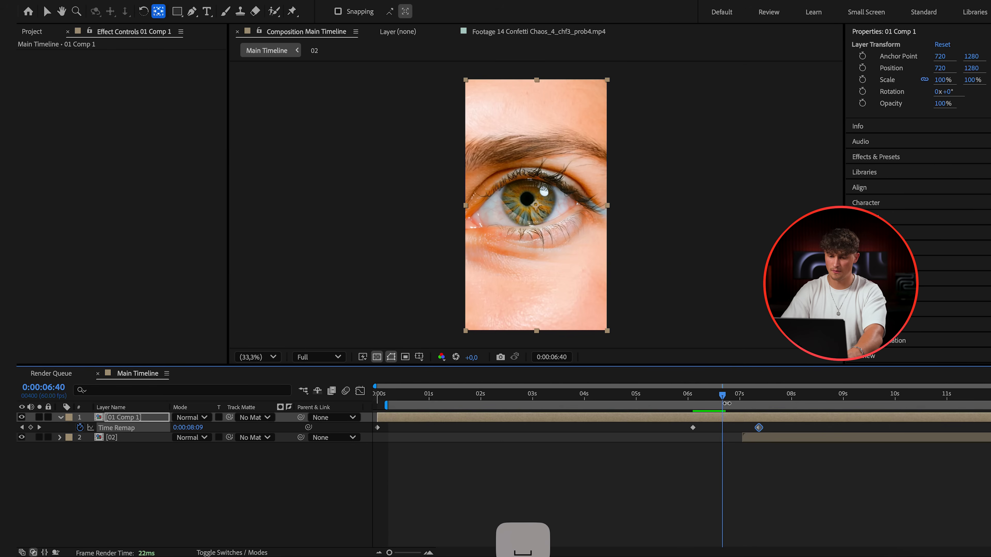
click(716, 394)
key(space)
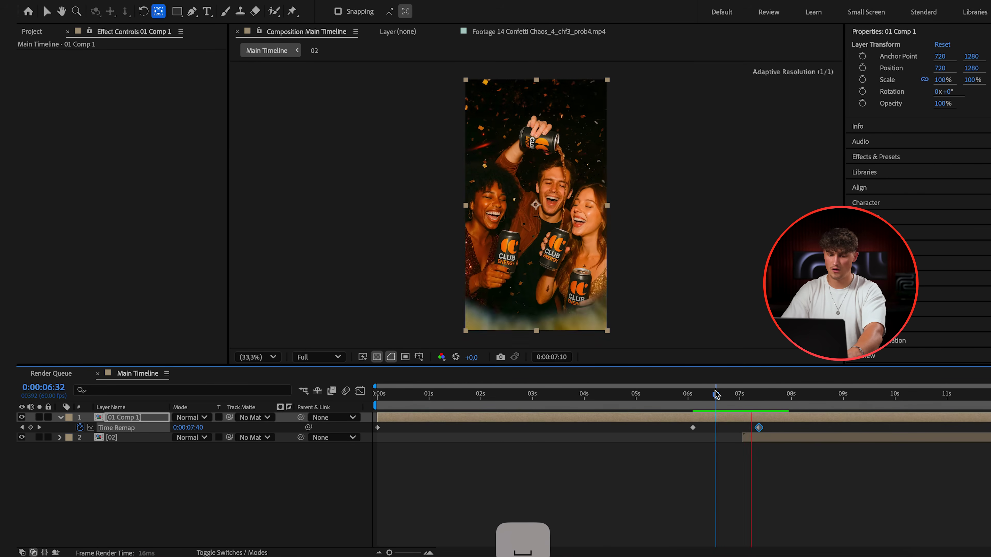
click(760, 438)
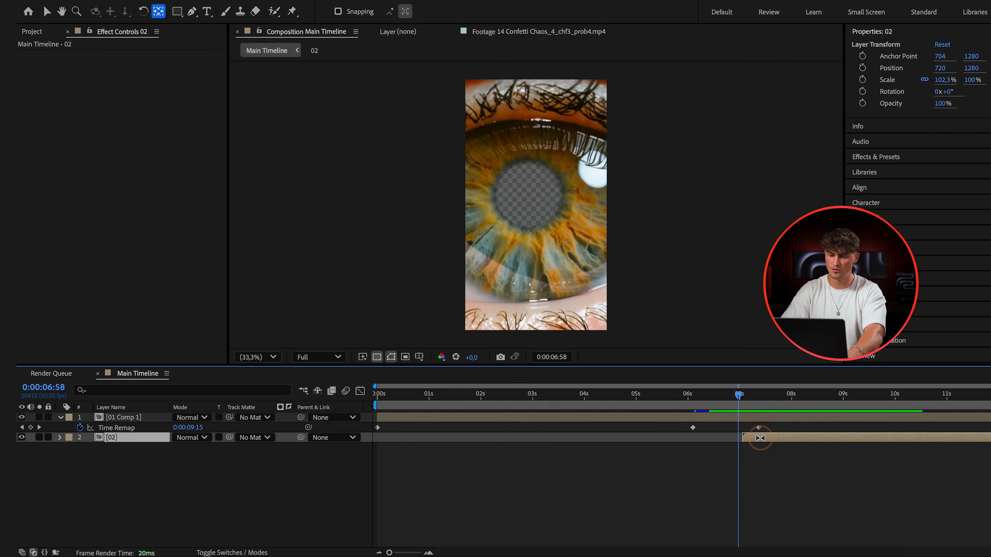
Shape the Time Remap speed between the two keyframes into a sharp eased ramp
click(693, 428)
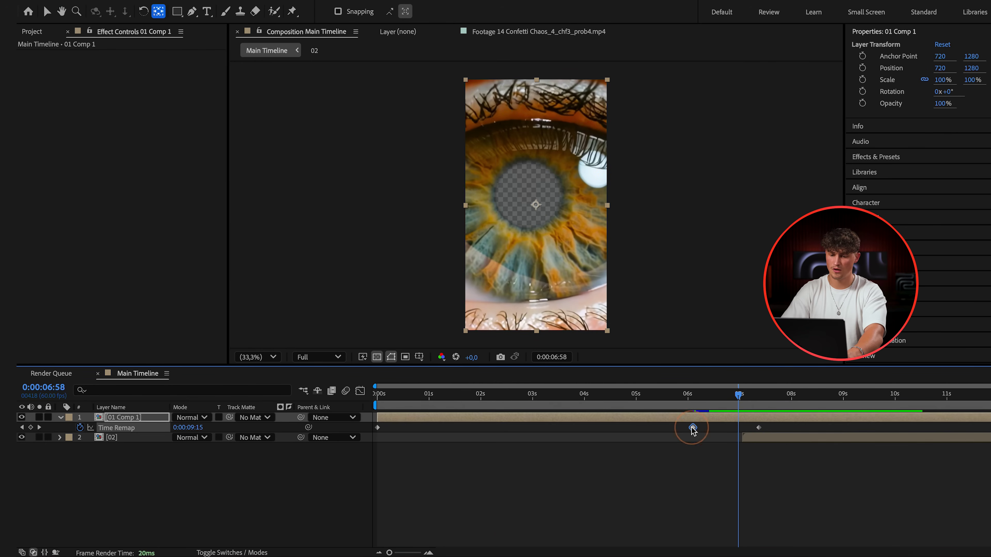
click(360, 391)
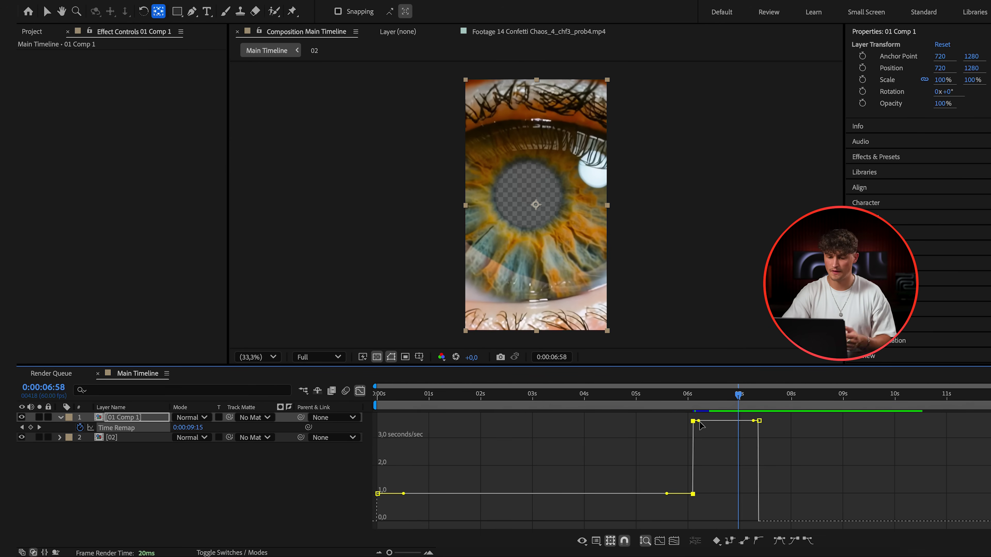
drag(701, 428, 740, 509)
click(672, 397)
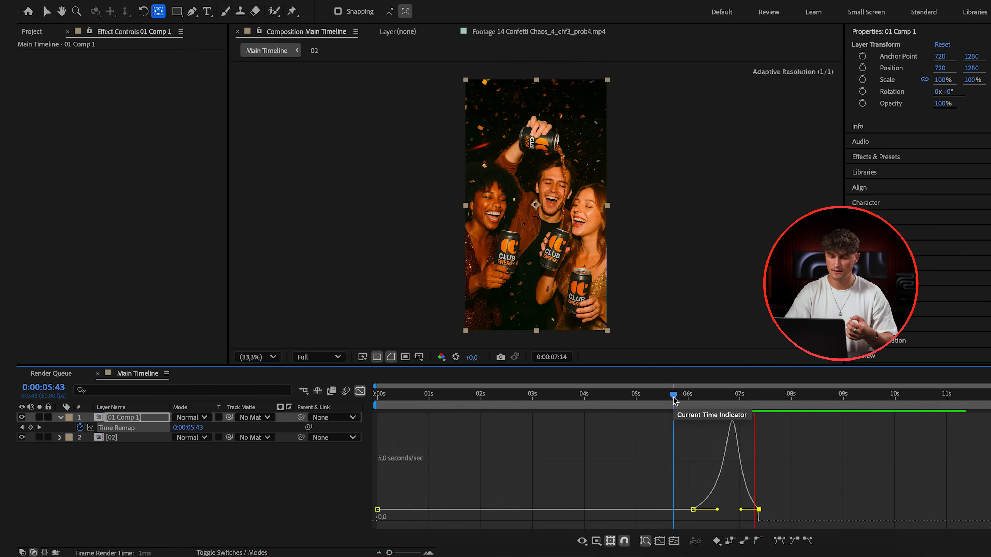
click(360, 391)
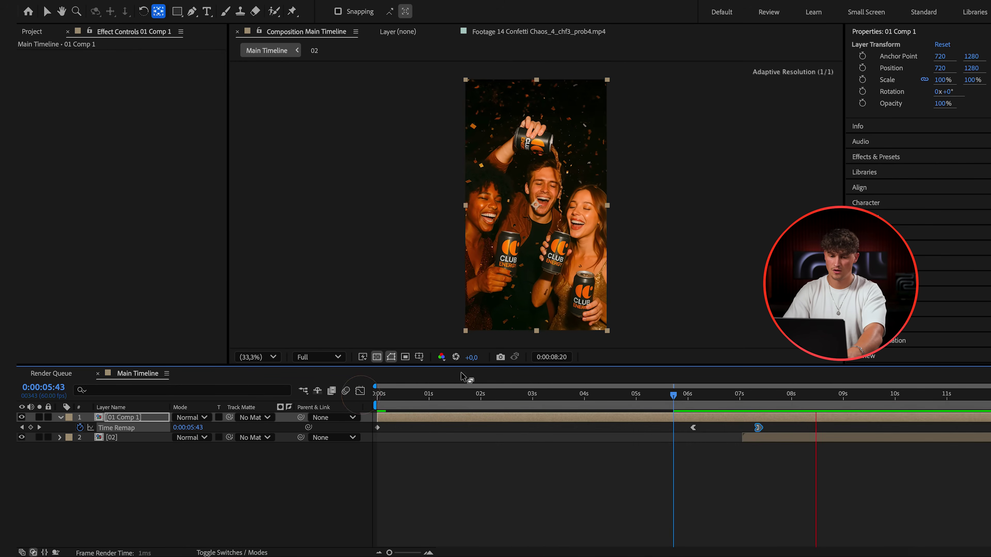
Slide layer [02] to start at 0:00:06:00 and preview the cut from there
key(space)
key(space)
key(space)
click(751, 437)
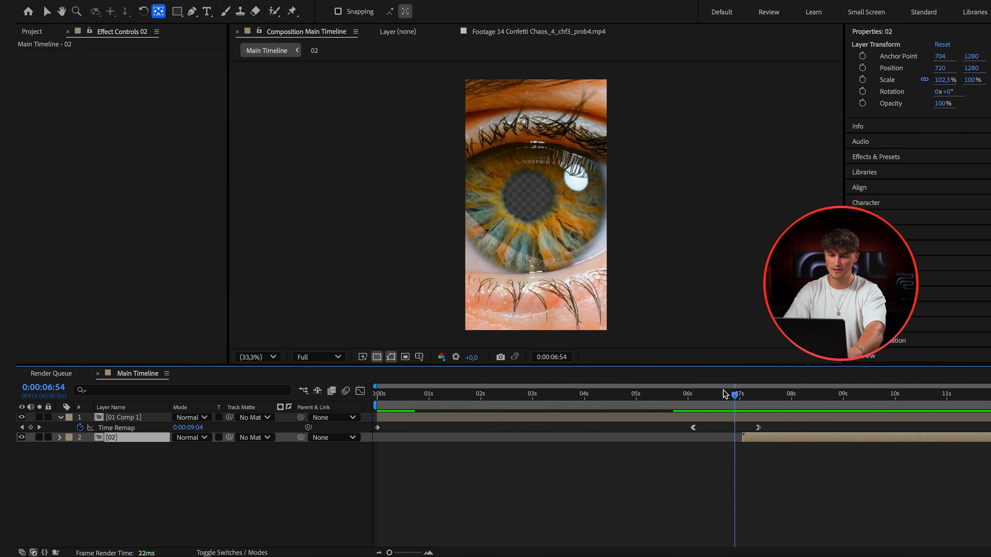
drag(774, 437, 706, 439)
click(689, 395)
key(space)
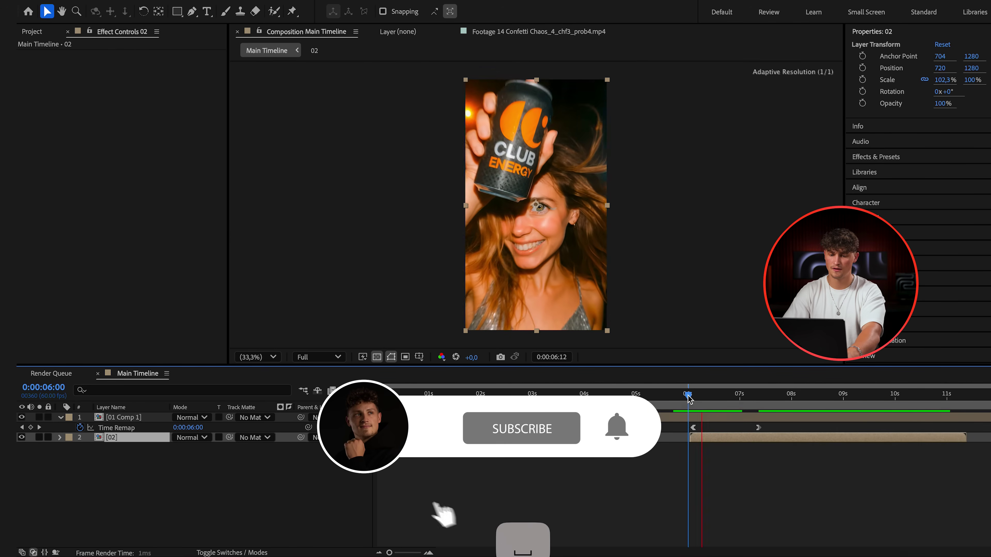
key(space)
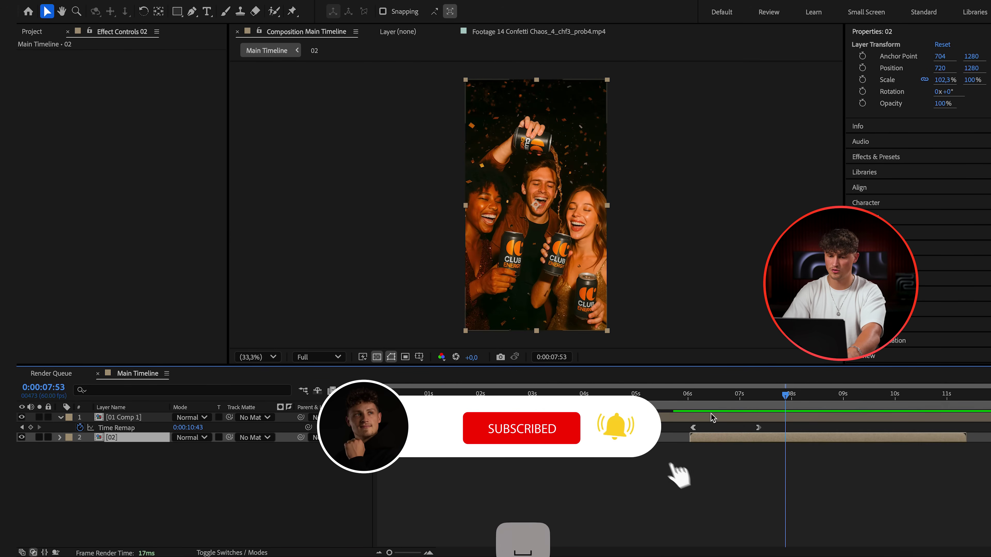
click(603, 395)
key(space)
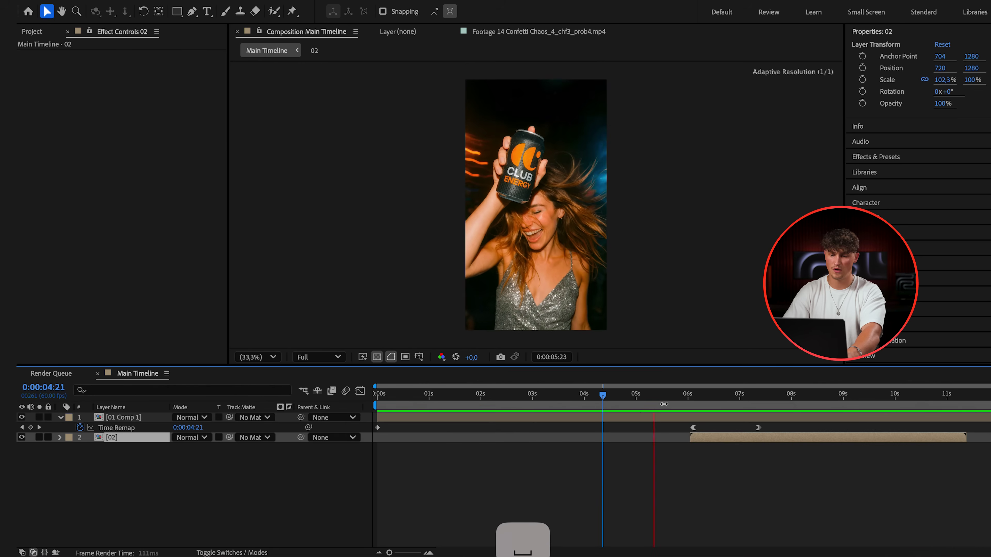
key(space)
click(758, 419)
Apply CC Force Motion Blur to 01 Comp 1 and preview around 6 seconds
key(ctrl+space)
text(for)
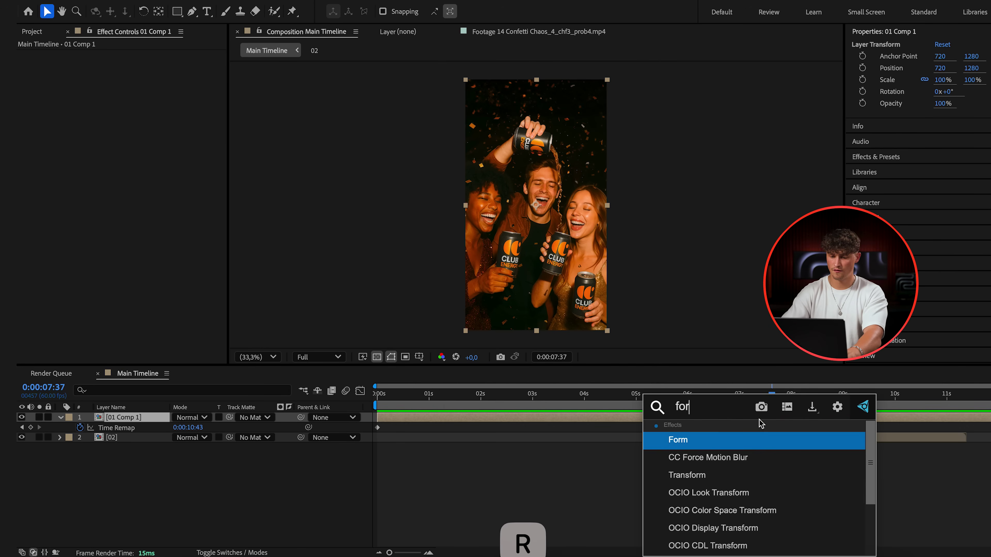
key(Escape)
drag(707, 396, 717, 398)
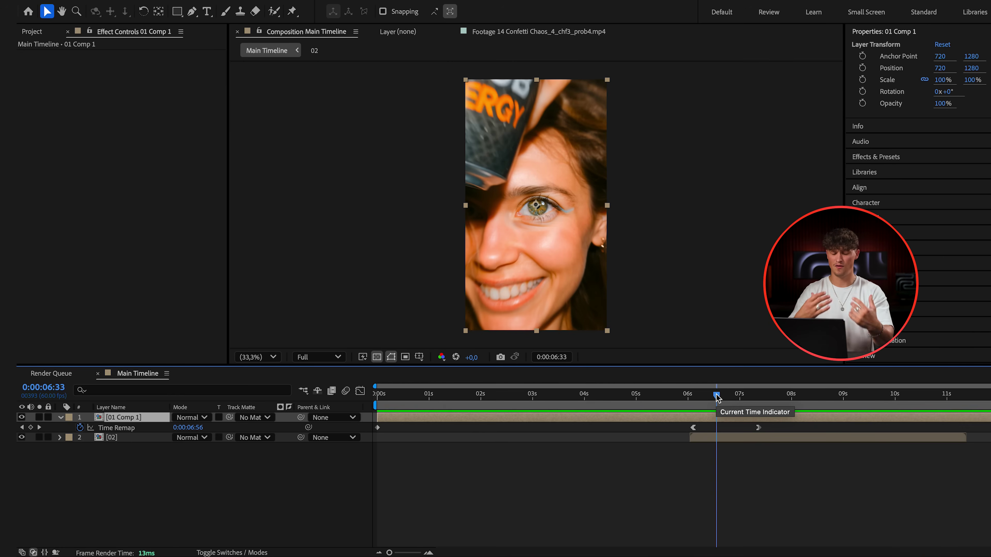
key(ctrl+space)
text(for)
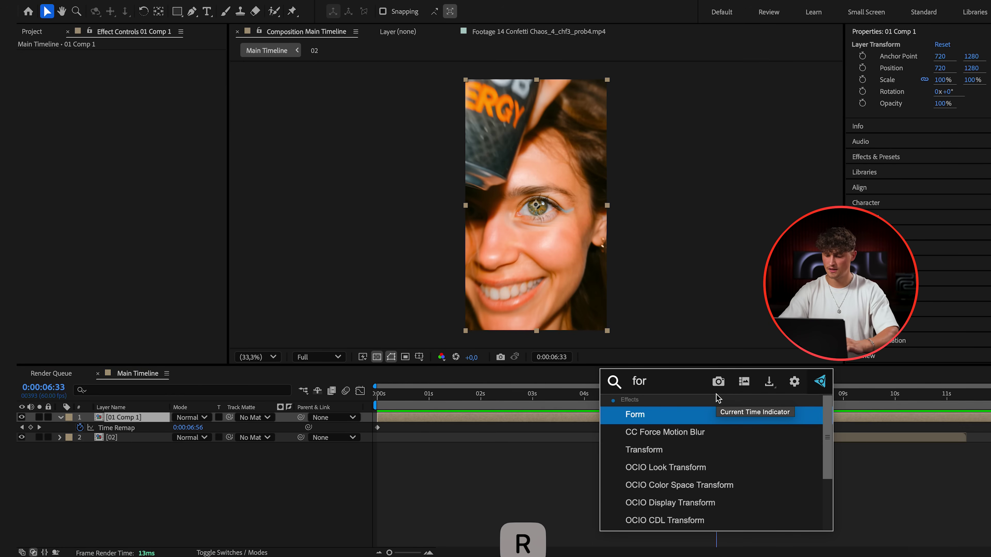
key(Down)
key(Return)
drag(716, 395, 691, 395)
key(space)
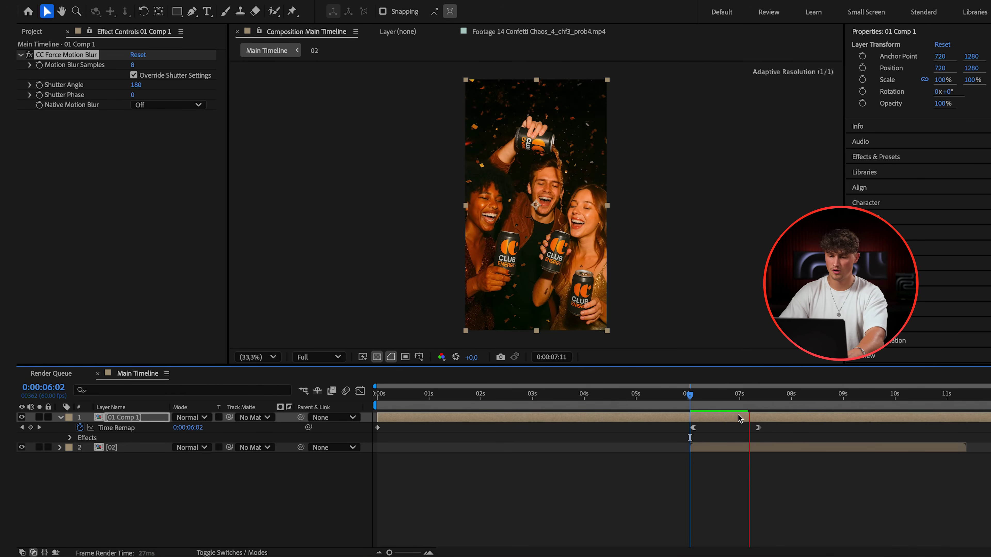
key(space)
click(692, 393)
key(space)
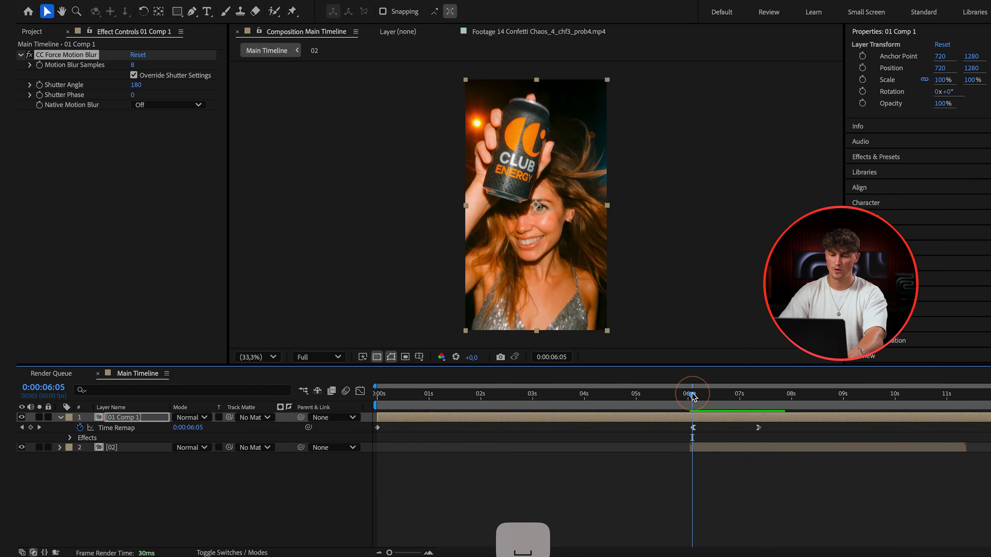
key(space)
Split 01 Comp 1 at 7:22, delete the tail, and move the last two Time Remap keyframes earlier
click(759, 395)
key(super+shift+d)
key(BackSpace)
drag(758, 395, 632, 403)
drag(772, 424, 652, 457)
drag(693, 428, 558, 428)
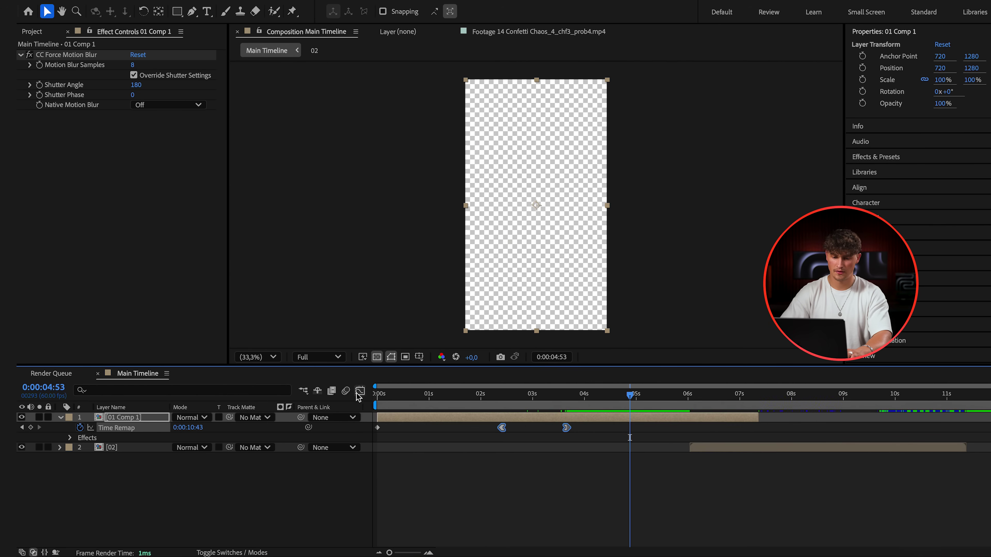
Try Easy Ease on the Time Remap keyframes in the speed graph, then undo it
click(359, 391)
click(428, 483)
click(404, 493)
key(F9)
key(super+z)
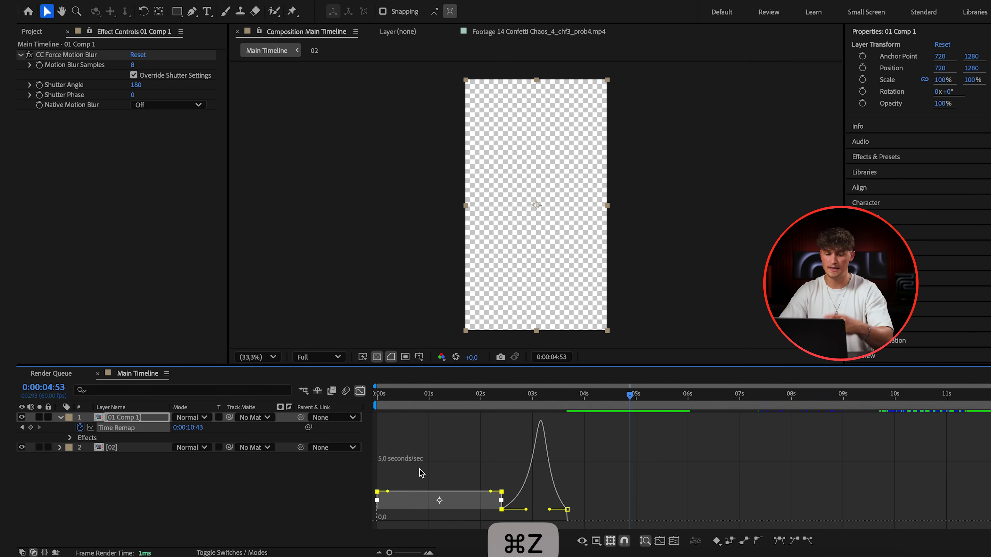
click(377, 492)
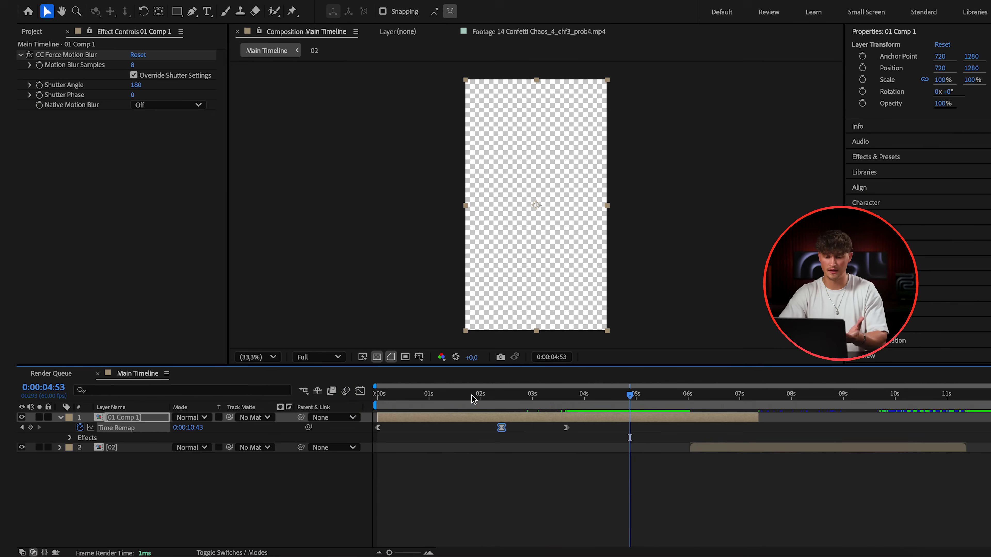
drag(472, 398, 367, 403)
key(space)
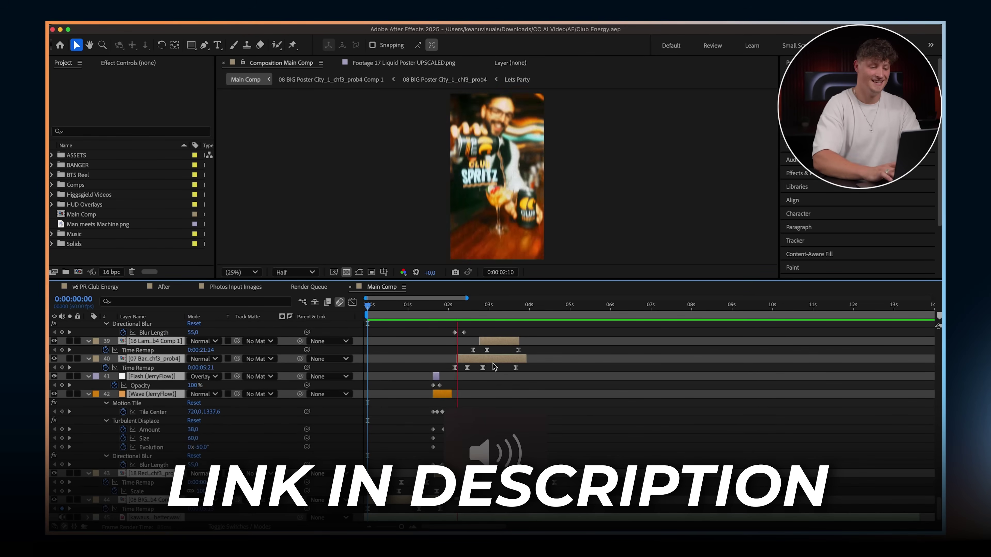
key(space)
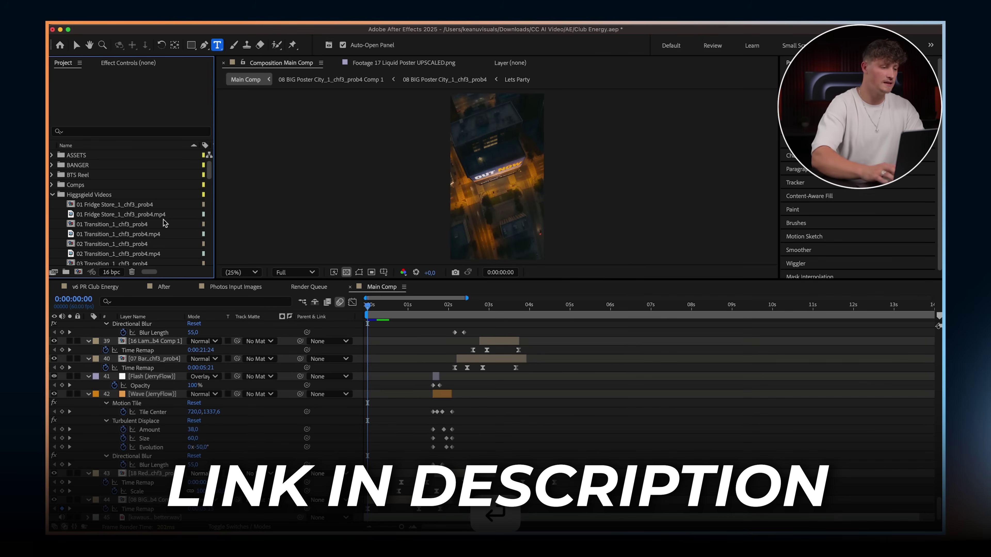
click(152, 205)
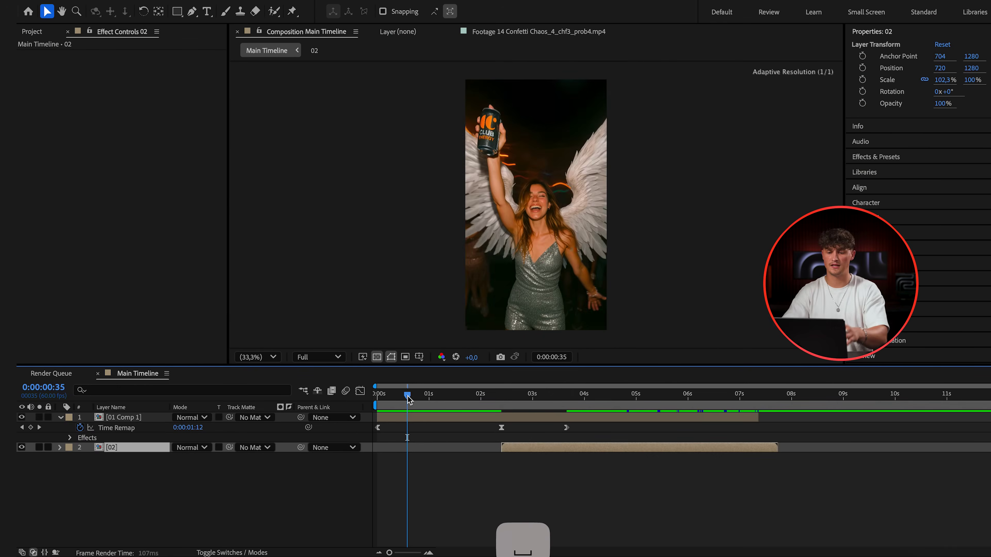
key(space)
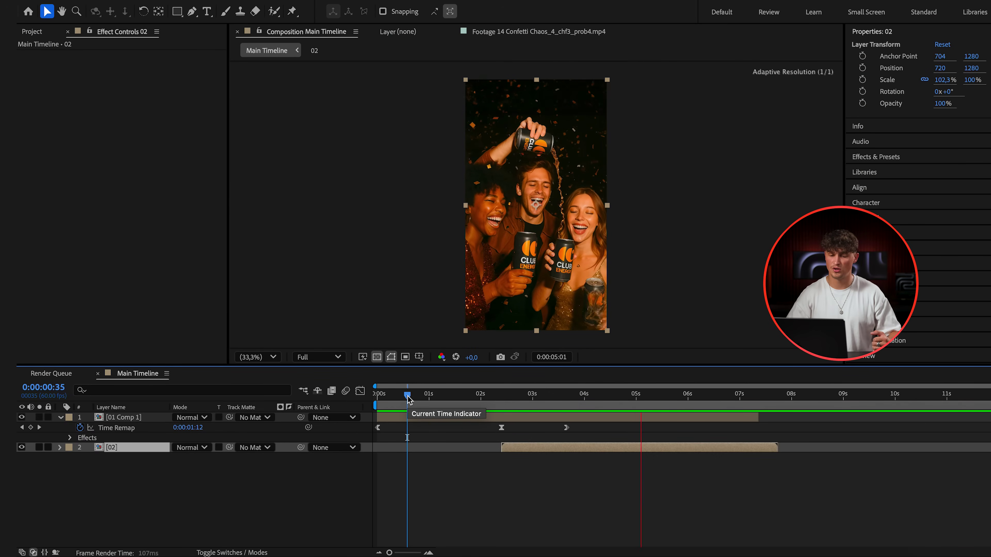
Enable Time Remapping on layer 02 and move its end keyframe earlier, near 5:49
key(space)
drag(550, 402, 540, 396)
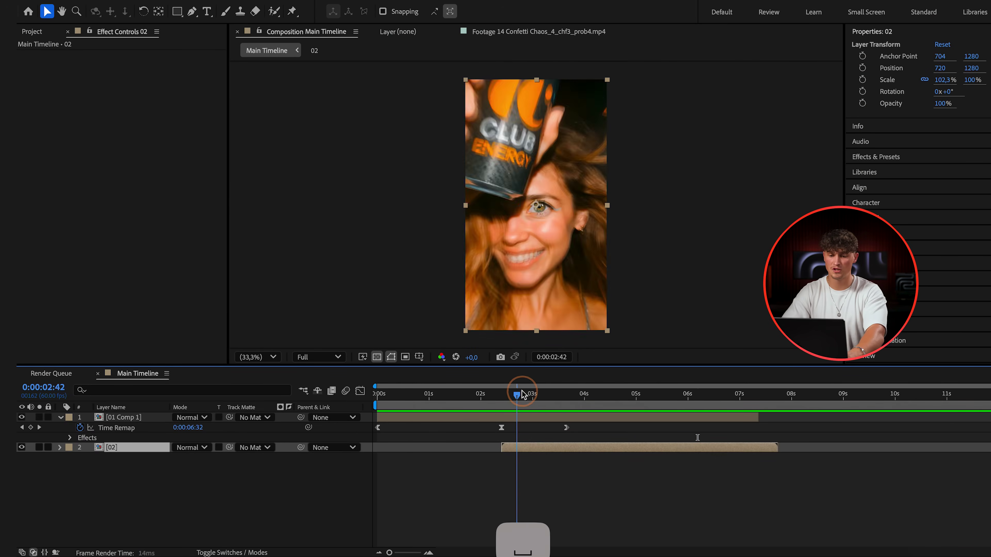
right_click(555, 448)
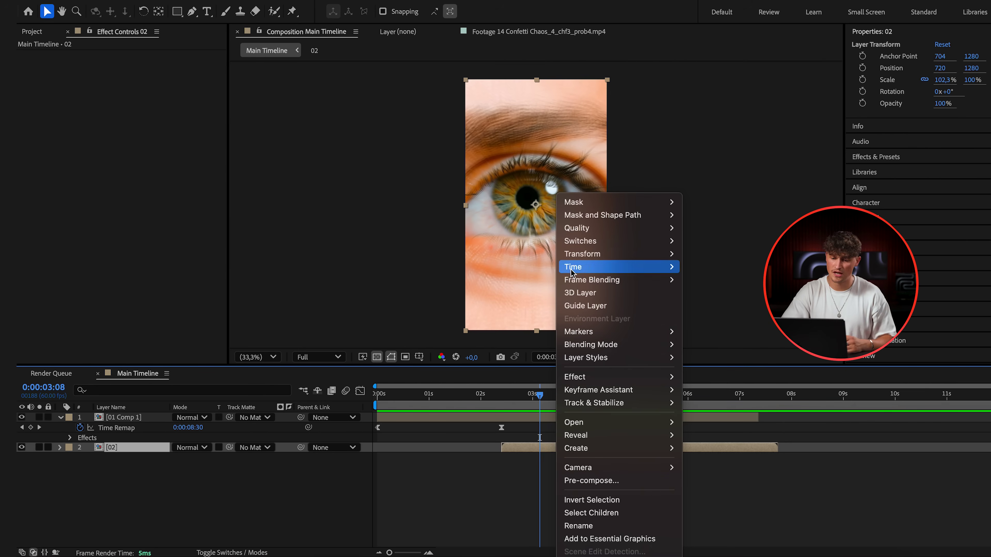
click(725, 269)
drag(573, 398, 679, 400)
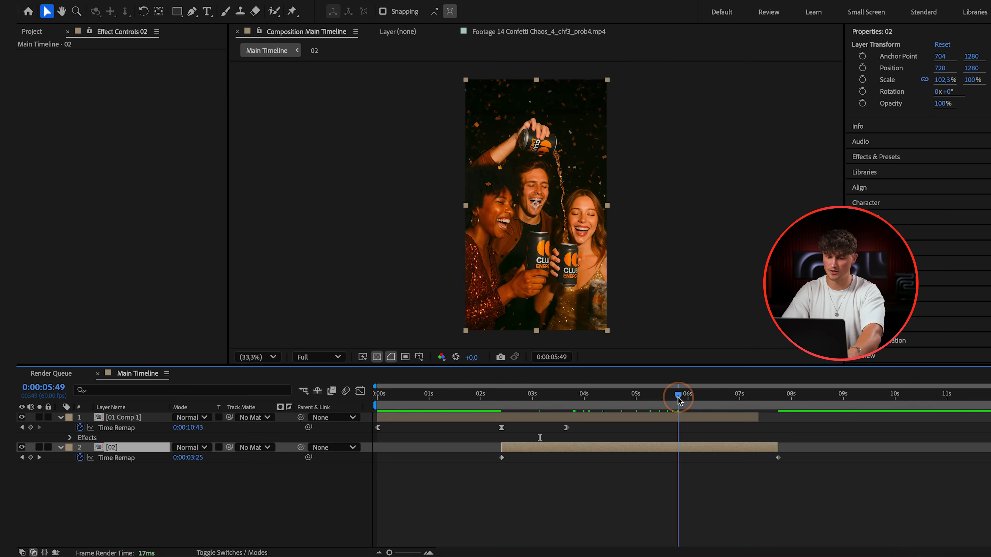
drag(777, 458, 615, 458)
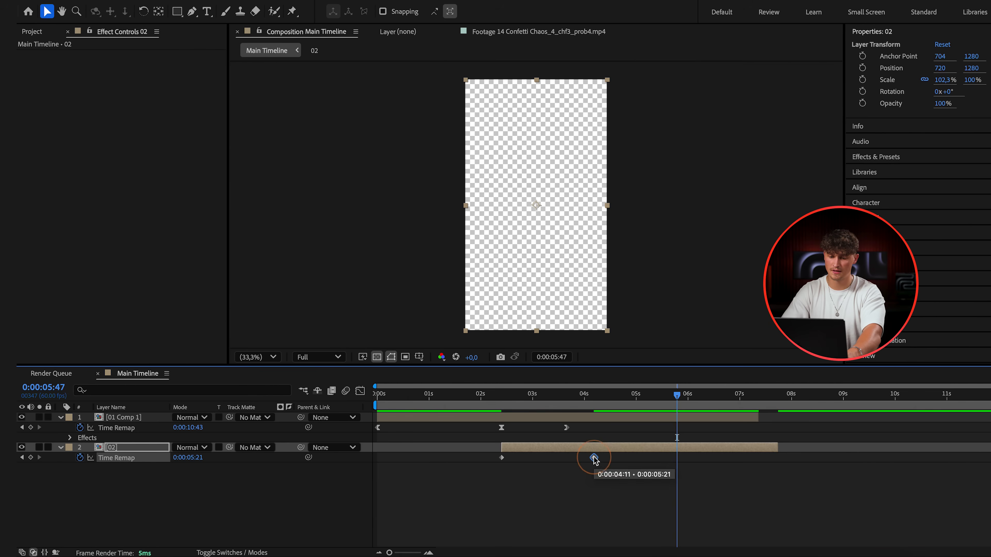
Add a middle Time Remap keyframe on layer 02 from its first keyframe at 4:25
click(359, 392)
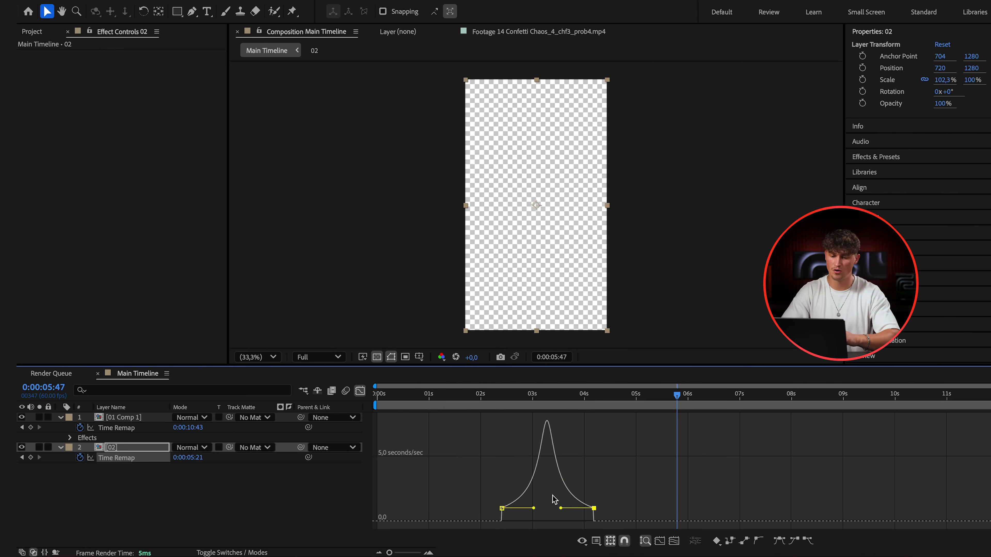
click(359, 392)
click(492, 393)
key(space)
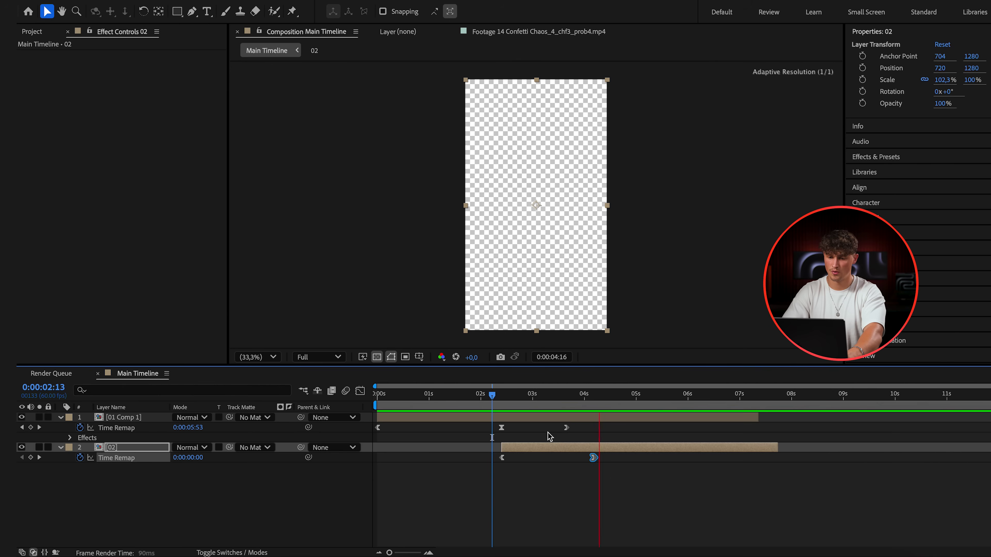
click(624, 480)
click(502, 458)
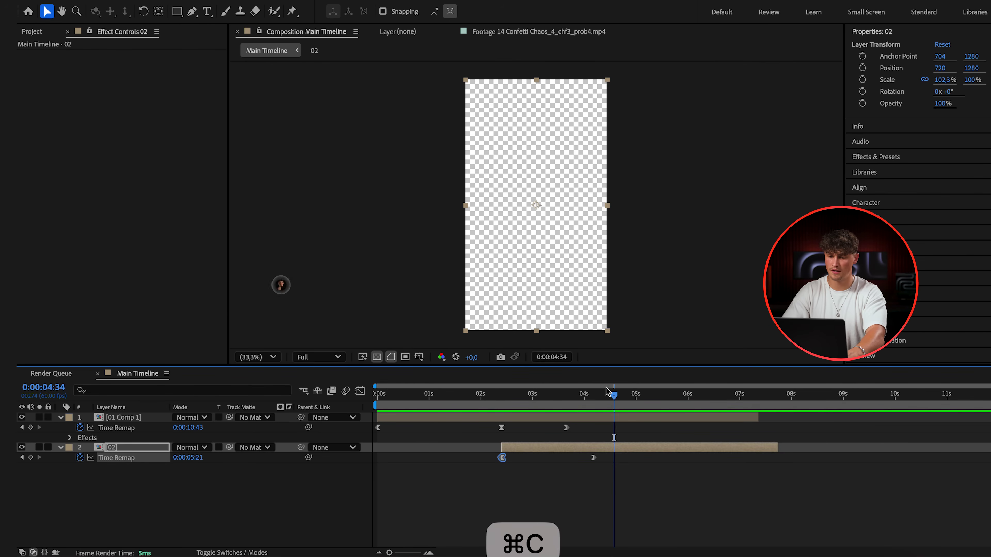
key(super+v)
click(606, 395)
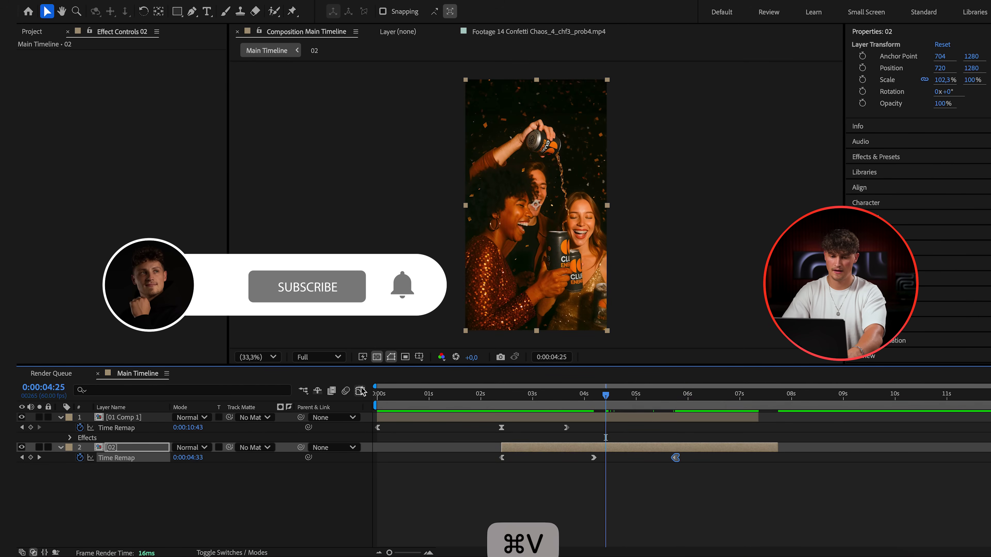
Drag layer 02's speed handles so its Time Remap speed spikes up then dips
click(361, 390)
drag(602, 513, 620, 473)
drag(668, 508, 653, 473)
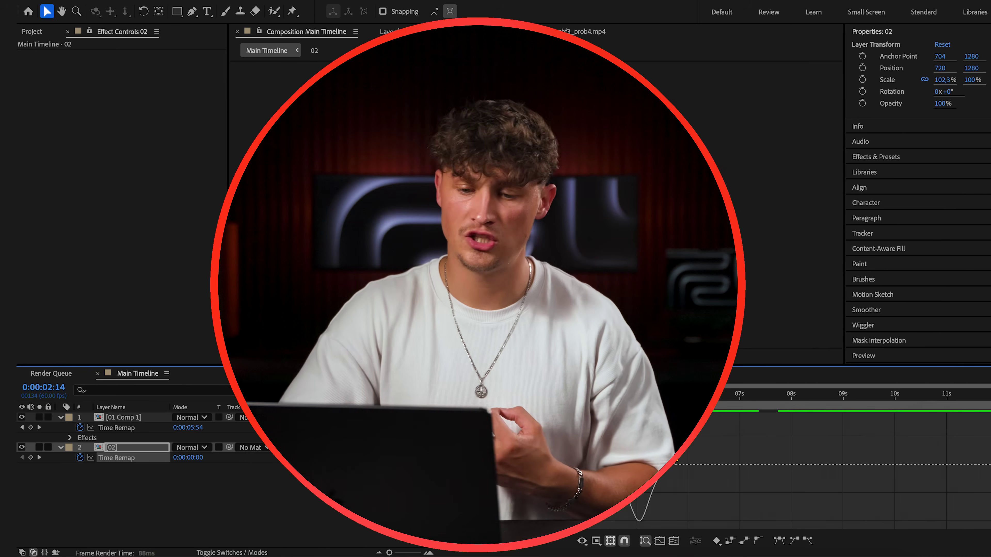
click(494, 404)
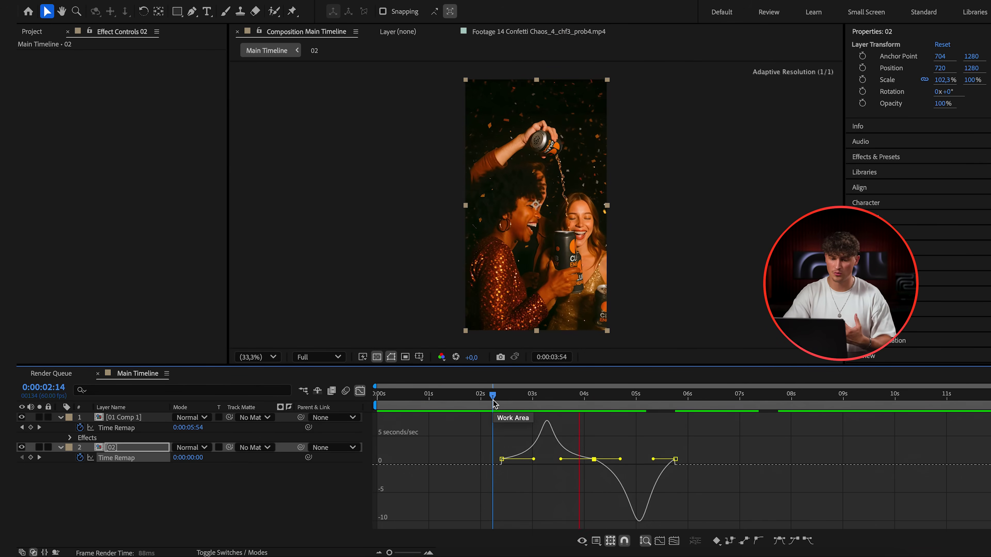
Lower layer 02's middle Time Remap keyframe at 0:00:04:11 to about 0:00:04:38
click(360, 391)
key(space)
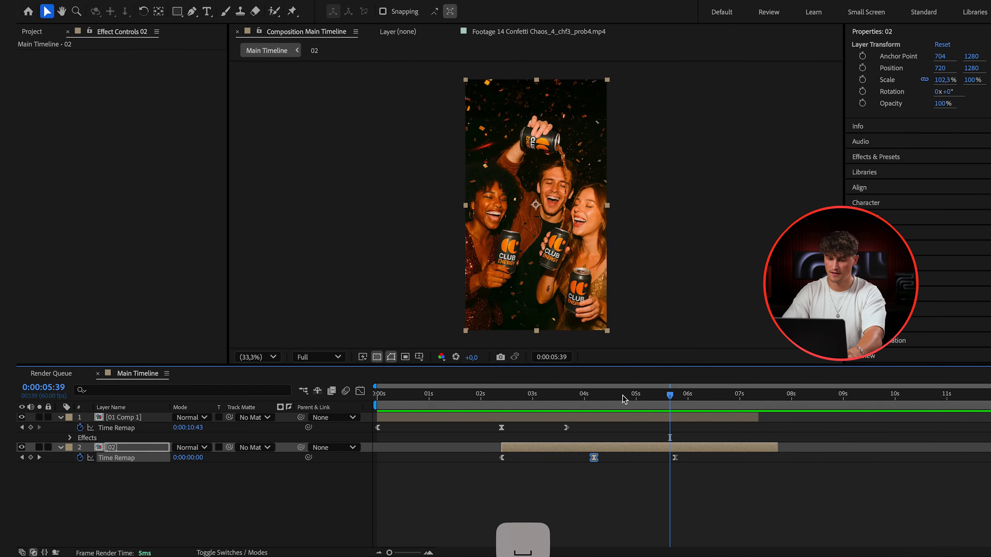
click(606, 396)
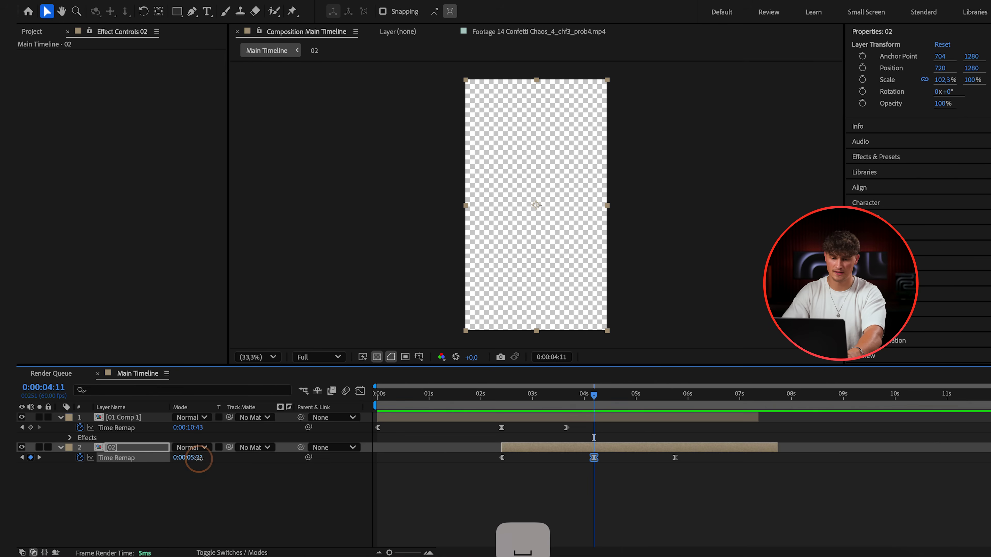
drag(208, 460, 187, 459)
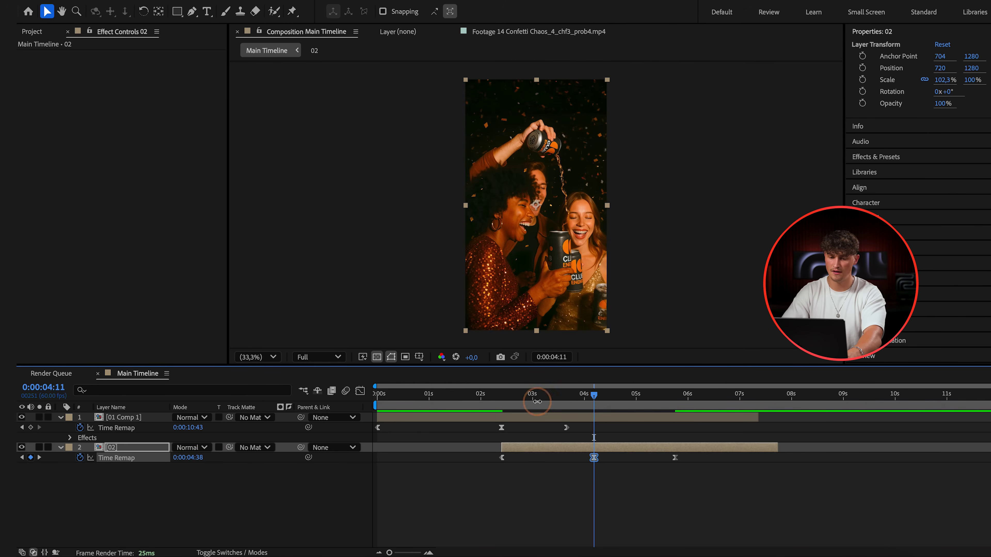
drag(536, 401, 502, 401)
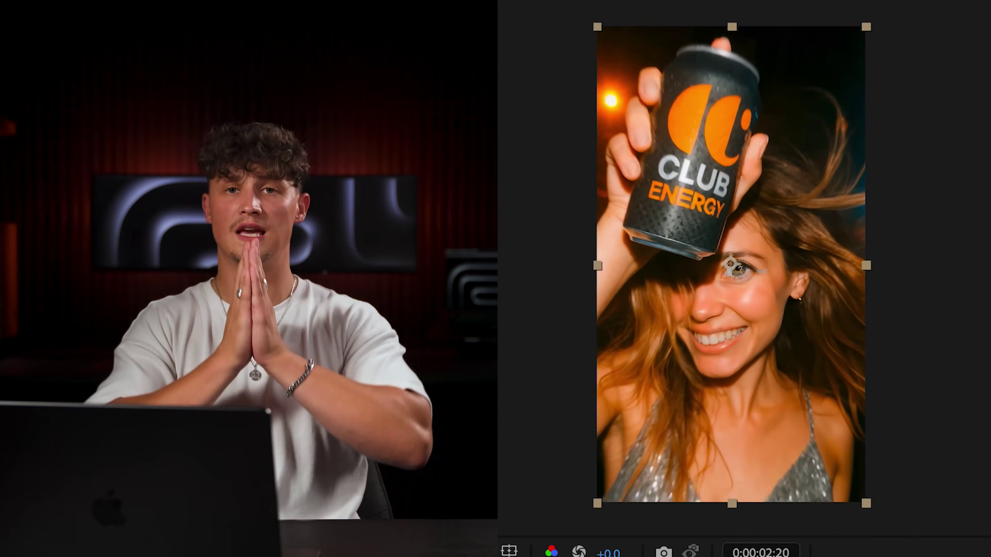